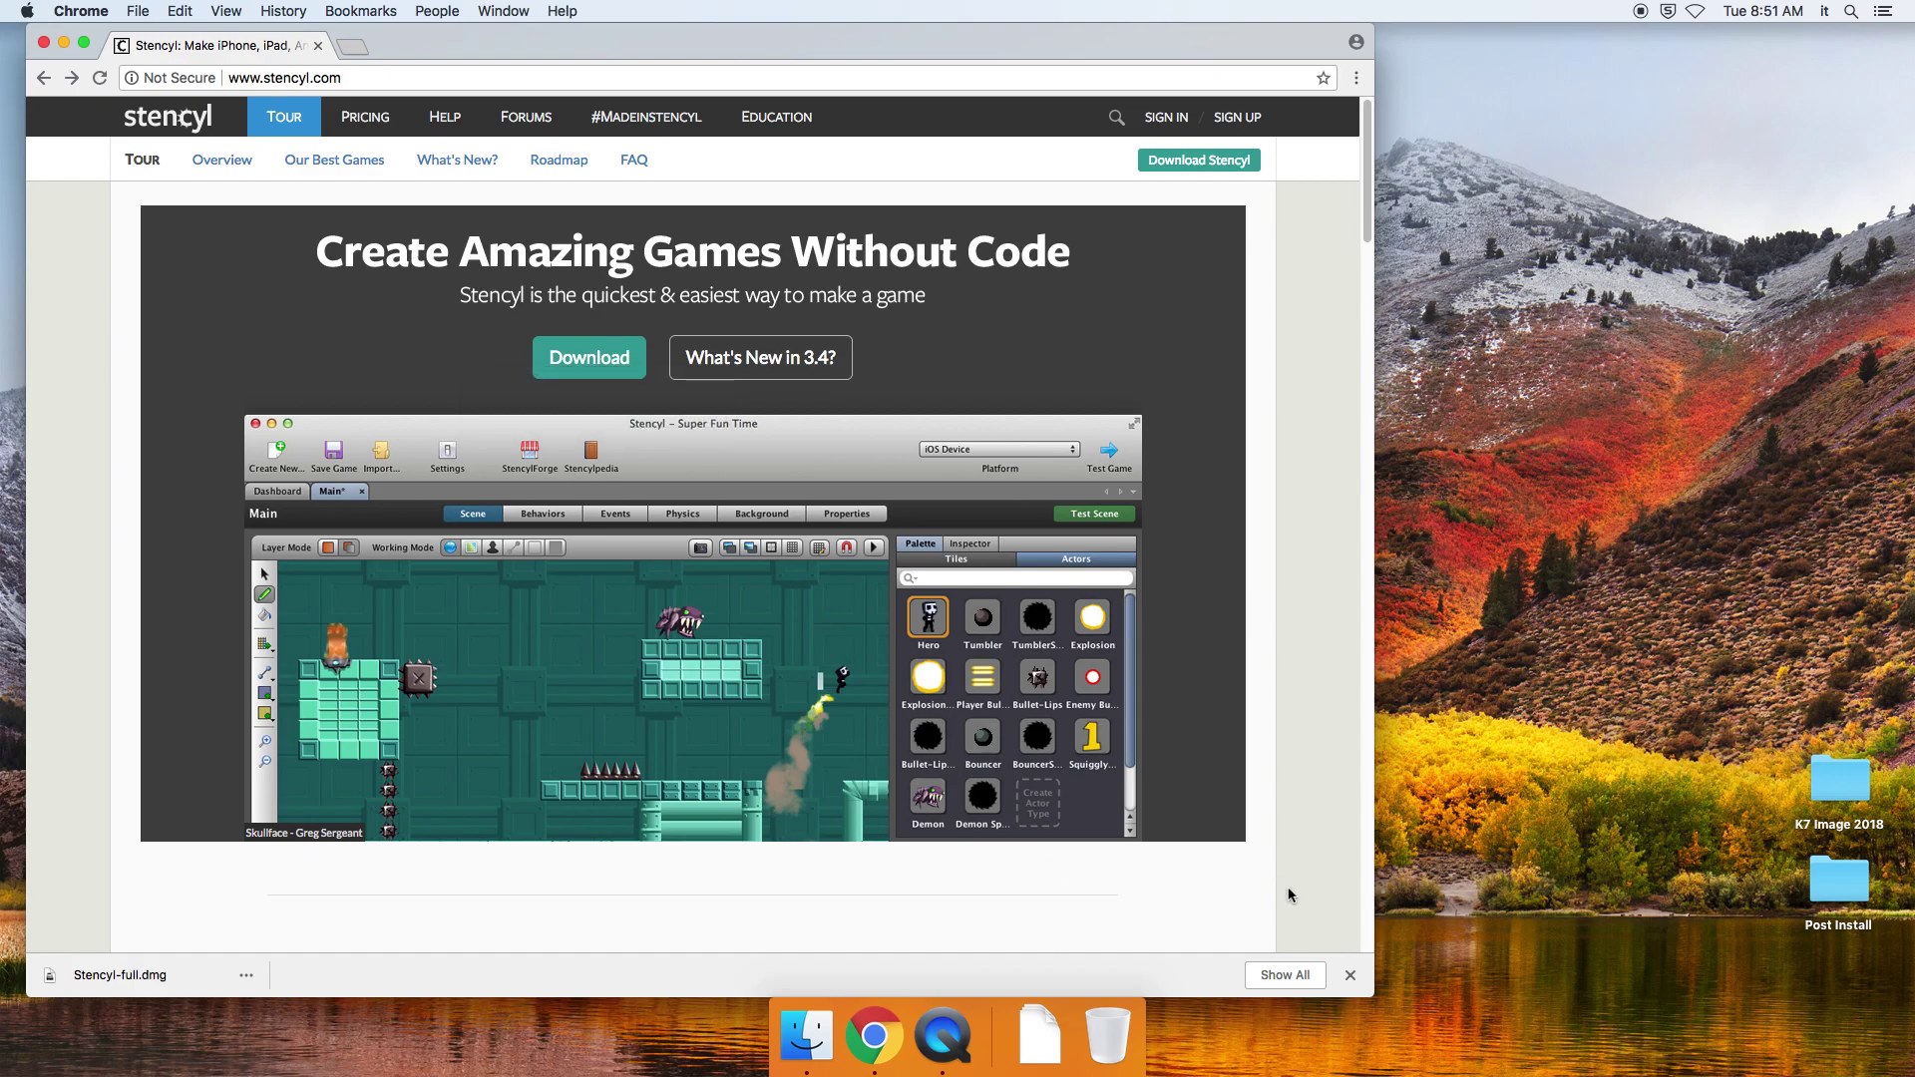
- Close Chrome's downloads bar and go to the Stencyl 3.4.0 download page
{"action": "left_click", "coordinate": [1352, 974]}
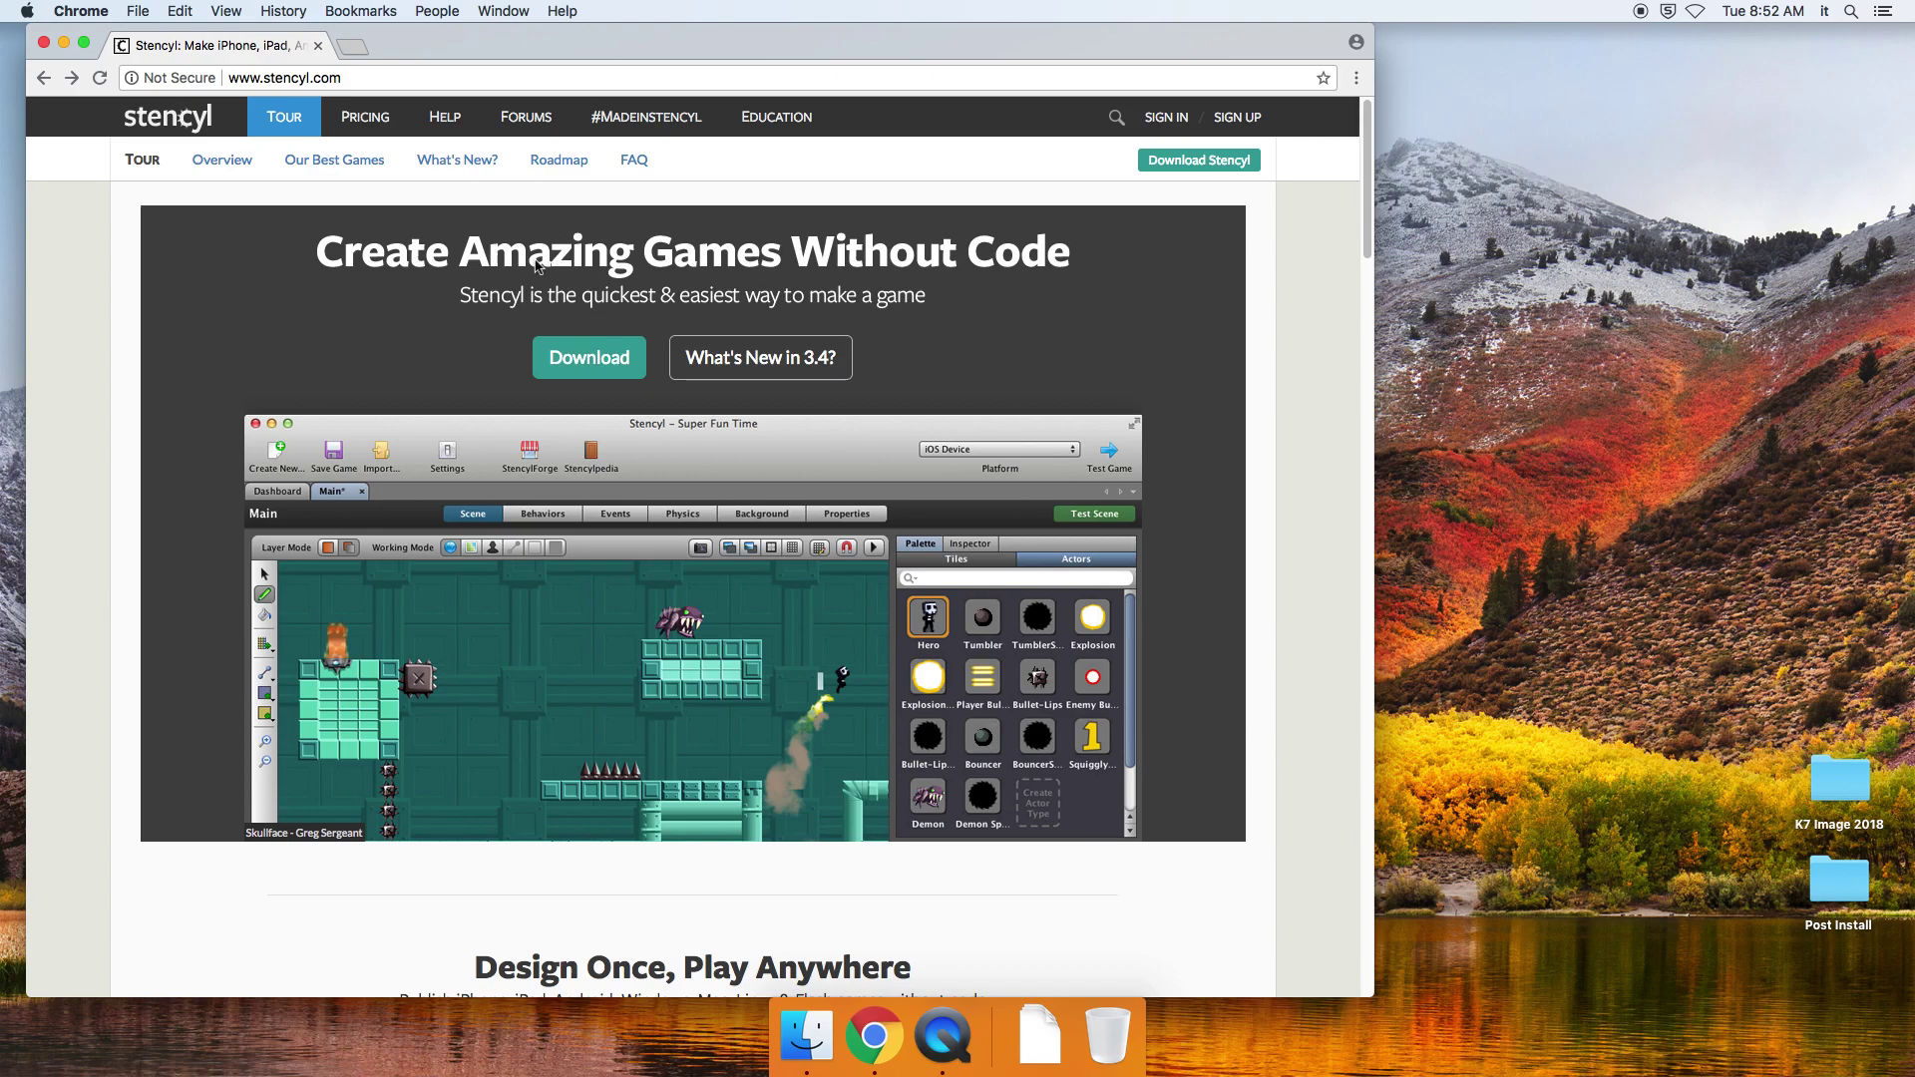
{"action": "left_click", "coordinate": [566, 353]}
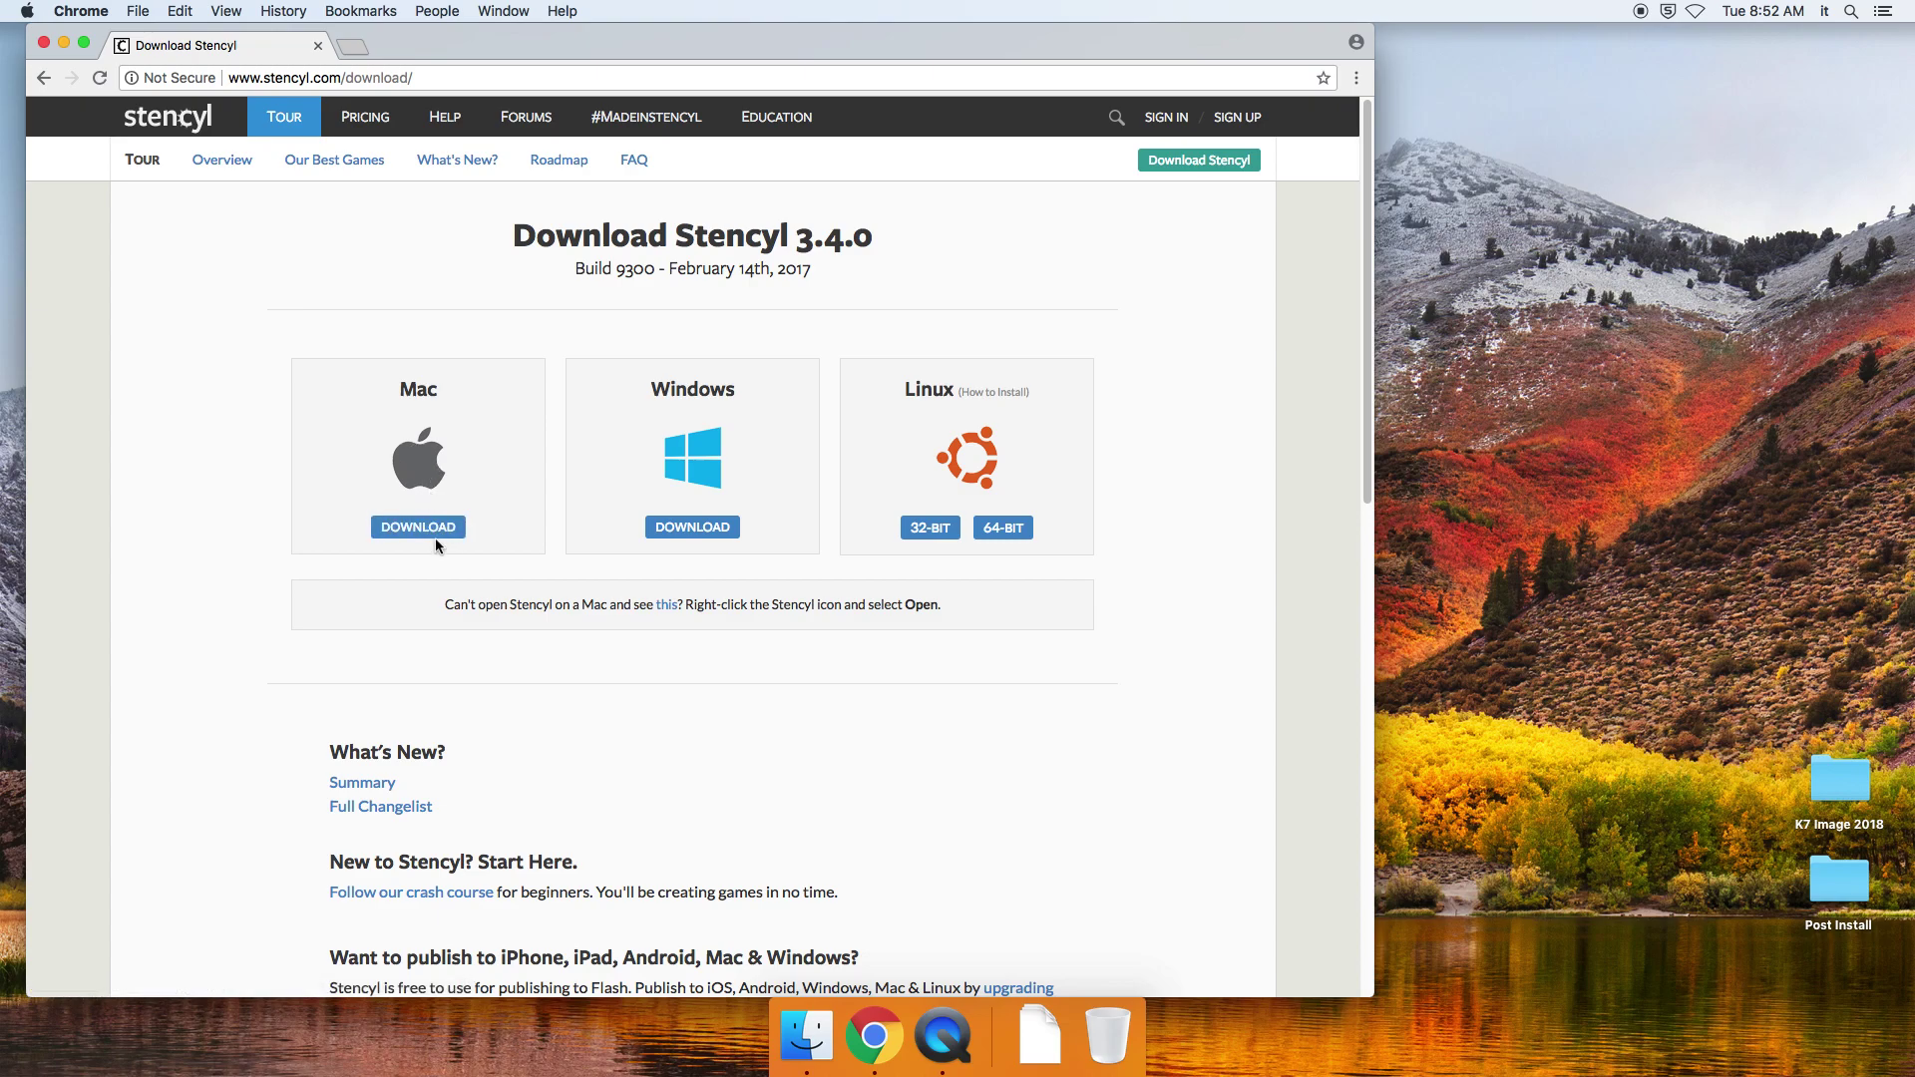
- Download Stencyl 3.4.0 for Mac and show Stencyl-full.dmg in the Finder Downloads folder
{"action": "left_click", "coordinate": [436, 533]}
{"action": "left_click", "coordinate": [1038, 1025]}
{"action": "left_click", "coordinate": [1048, 755]}
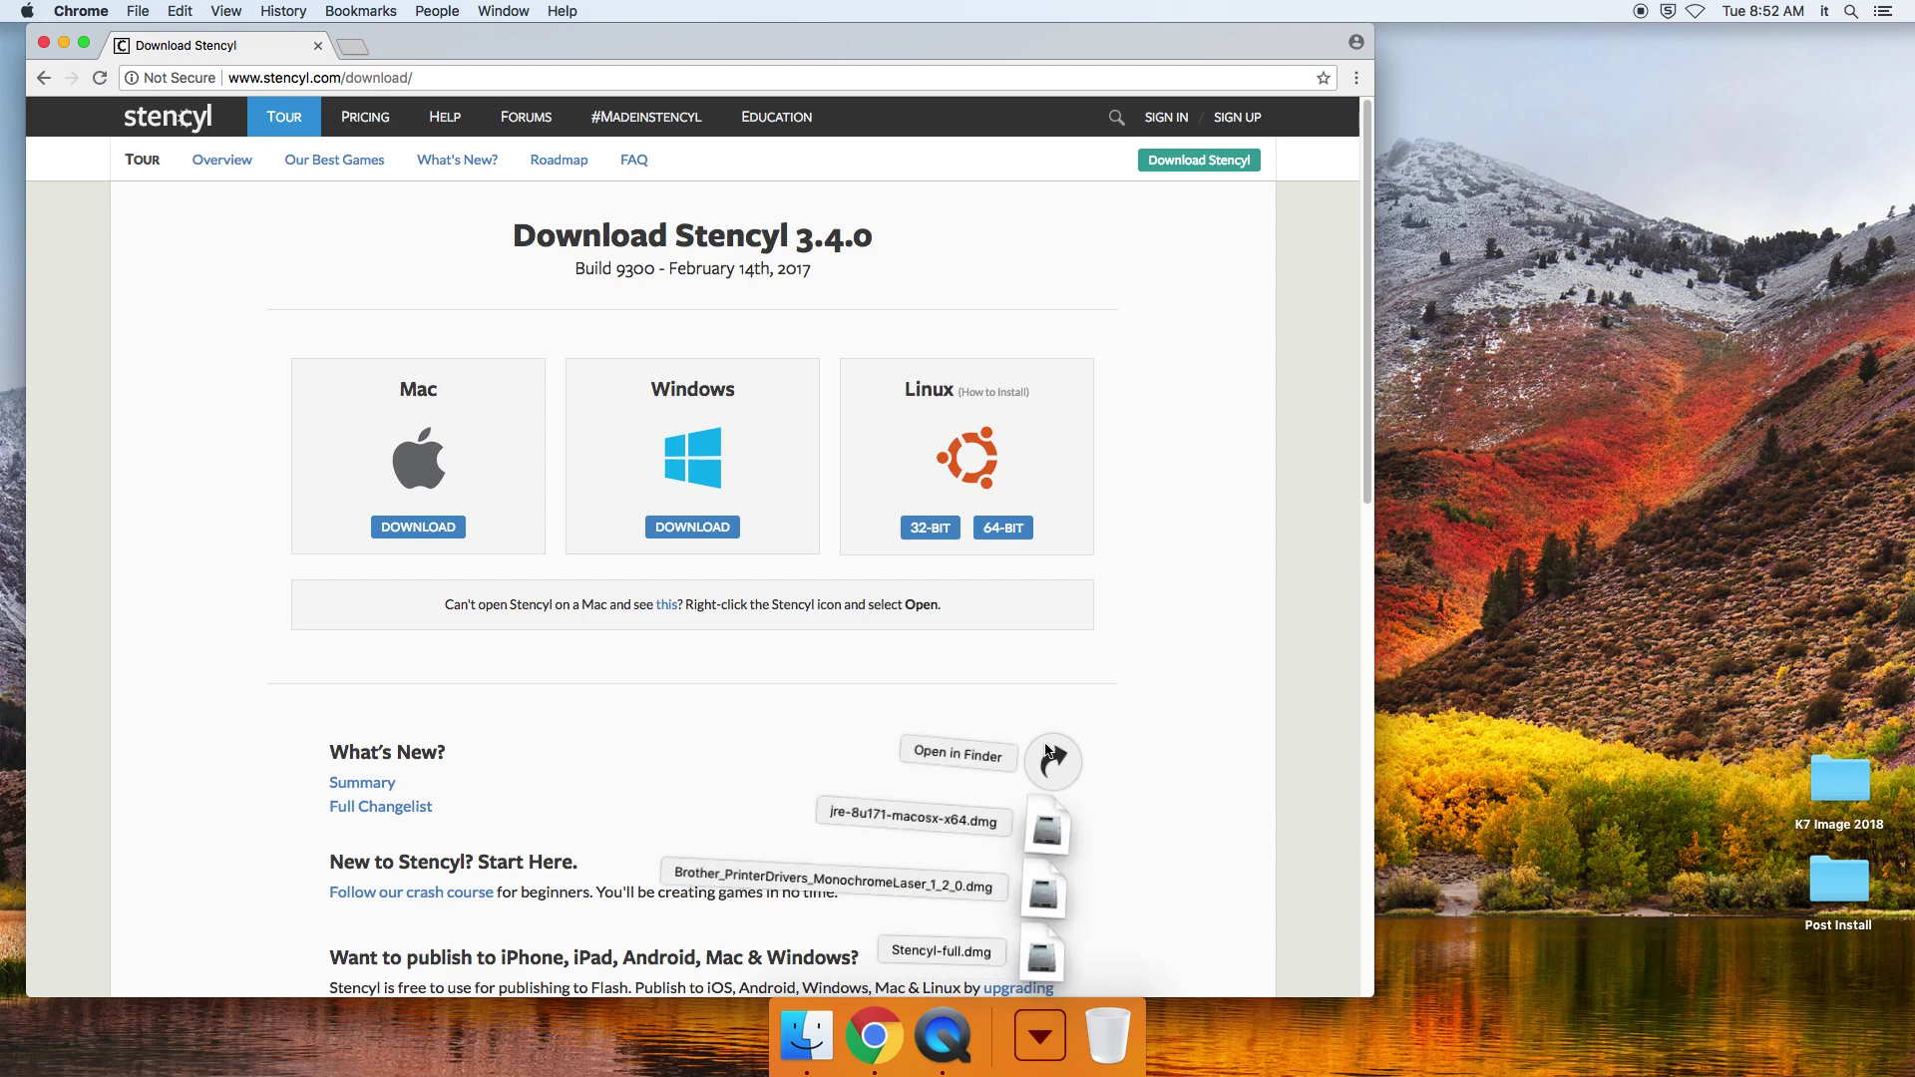
{"action": "left_click_drag", "start_coordinate": [1151, 290], "coordinate": [1056, 287]}
- Minimize Chrome and open the Stencyl-full.dmg disk image from Downloads
{"action": "left_click", "coordinate": [62, 48]}
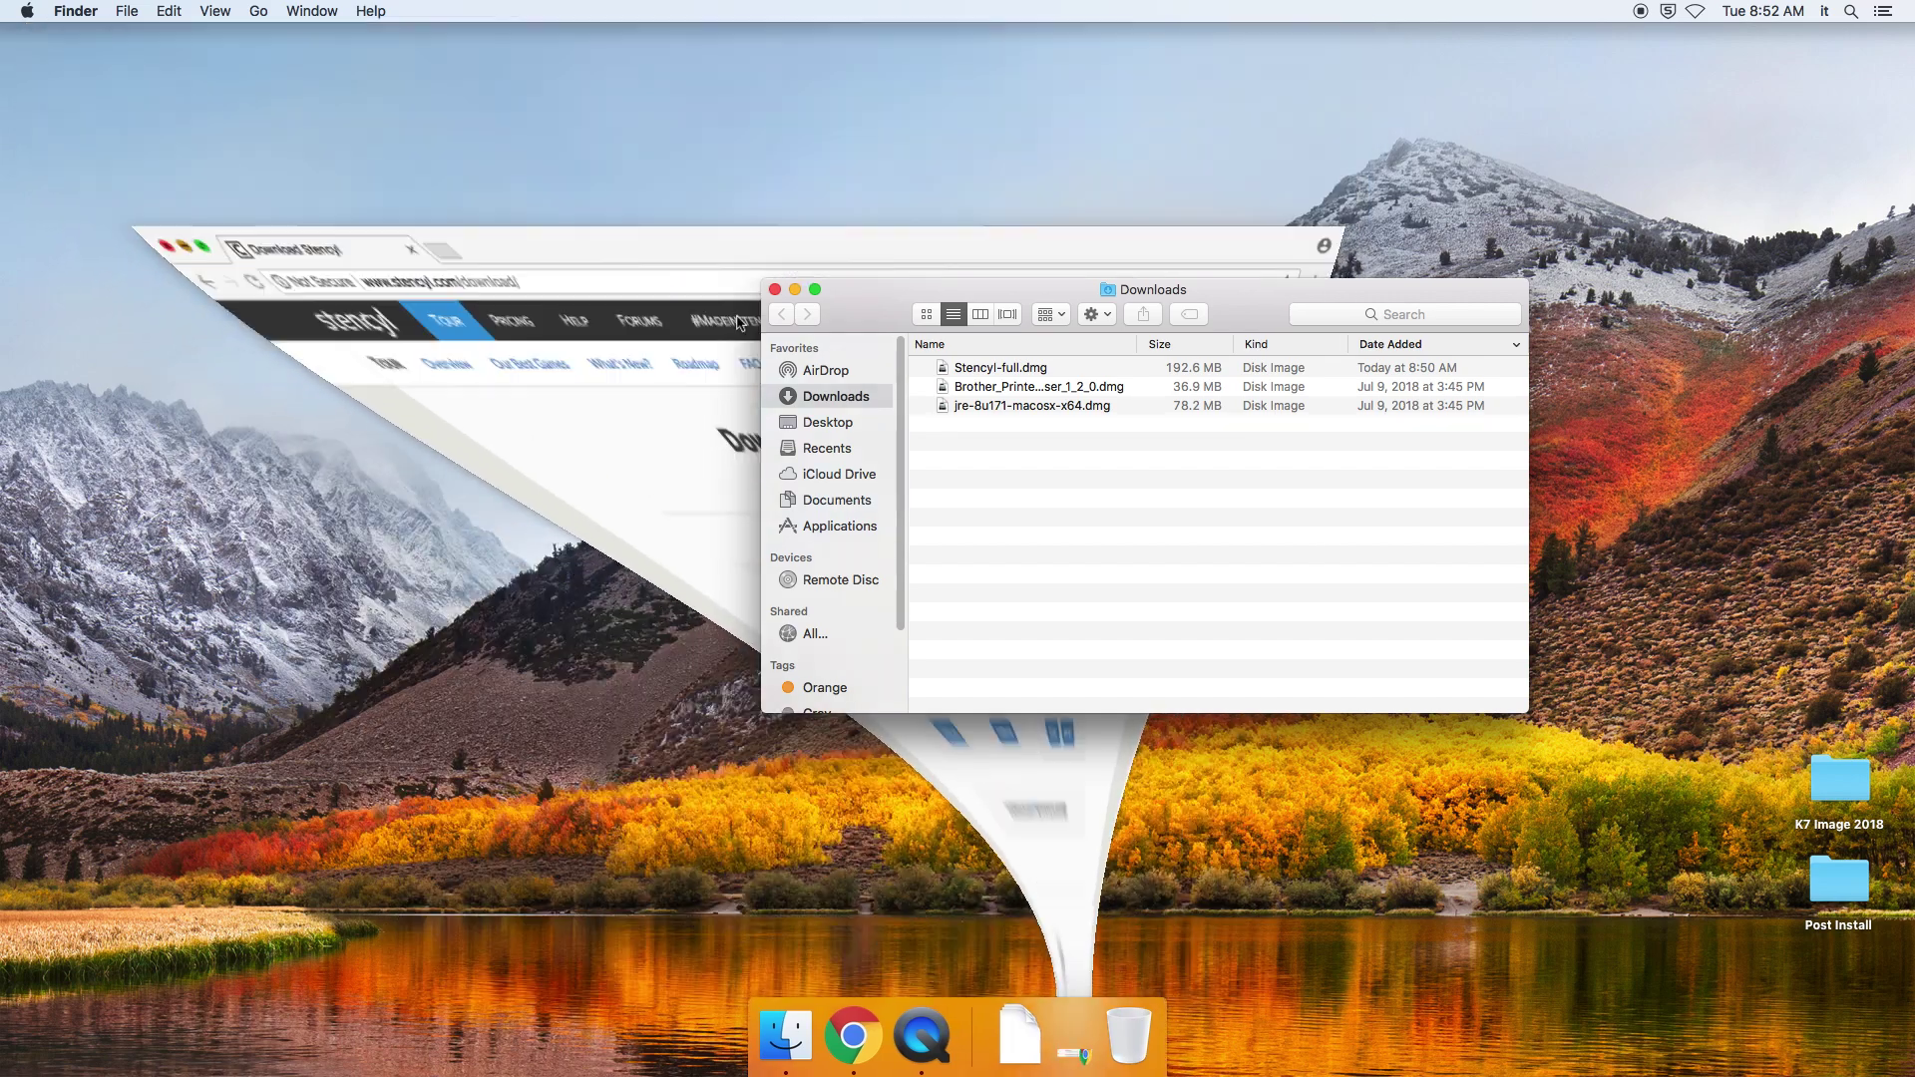
{"action": "left_click_drag", "start_coordinate": [900, 287], "coordinate": [734, 254]}
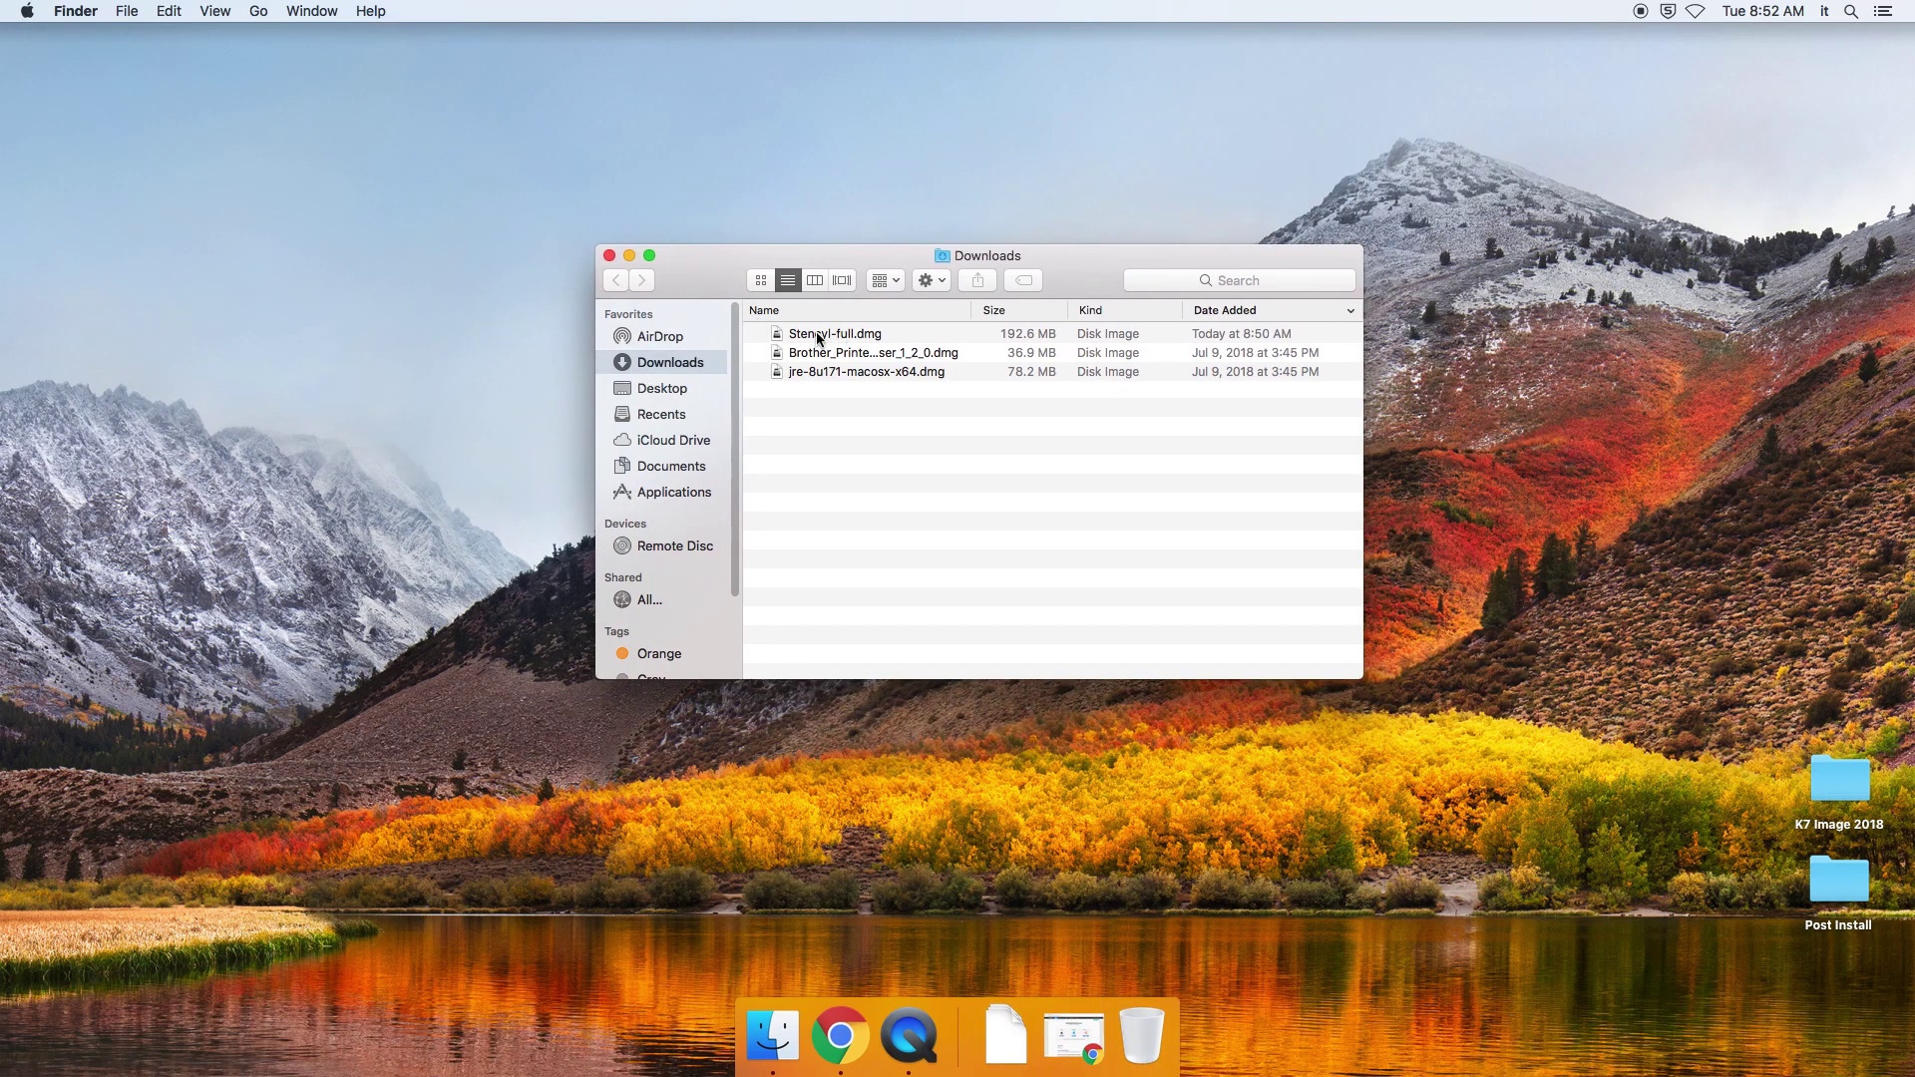
{"action": "left_click", "coordinate": [844, 338]}
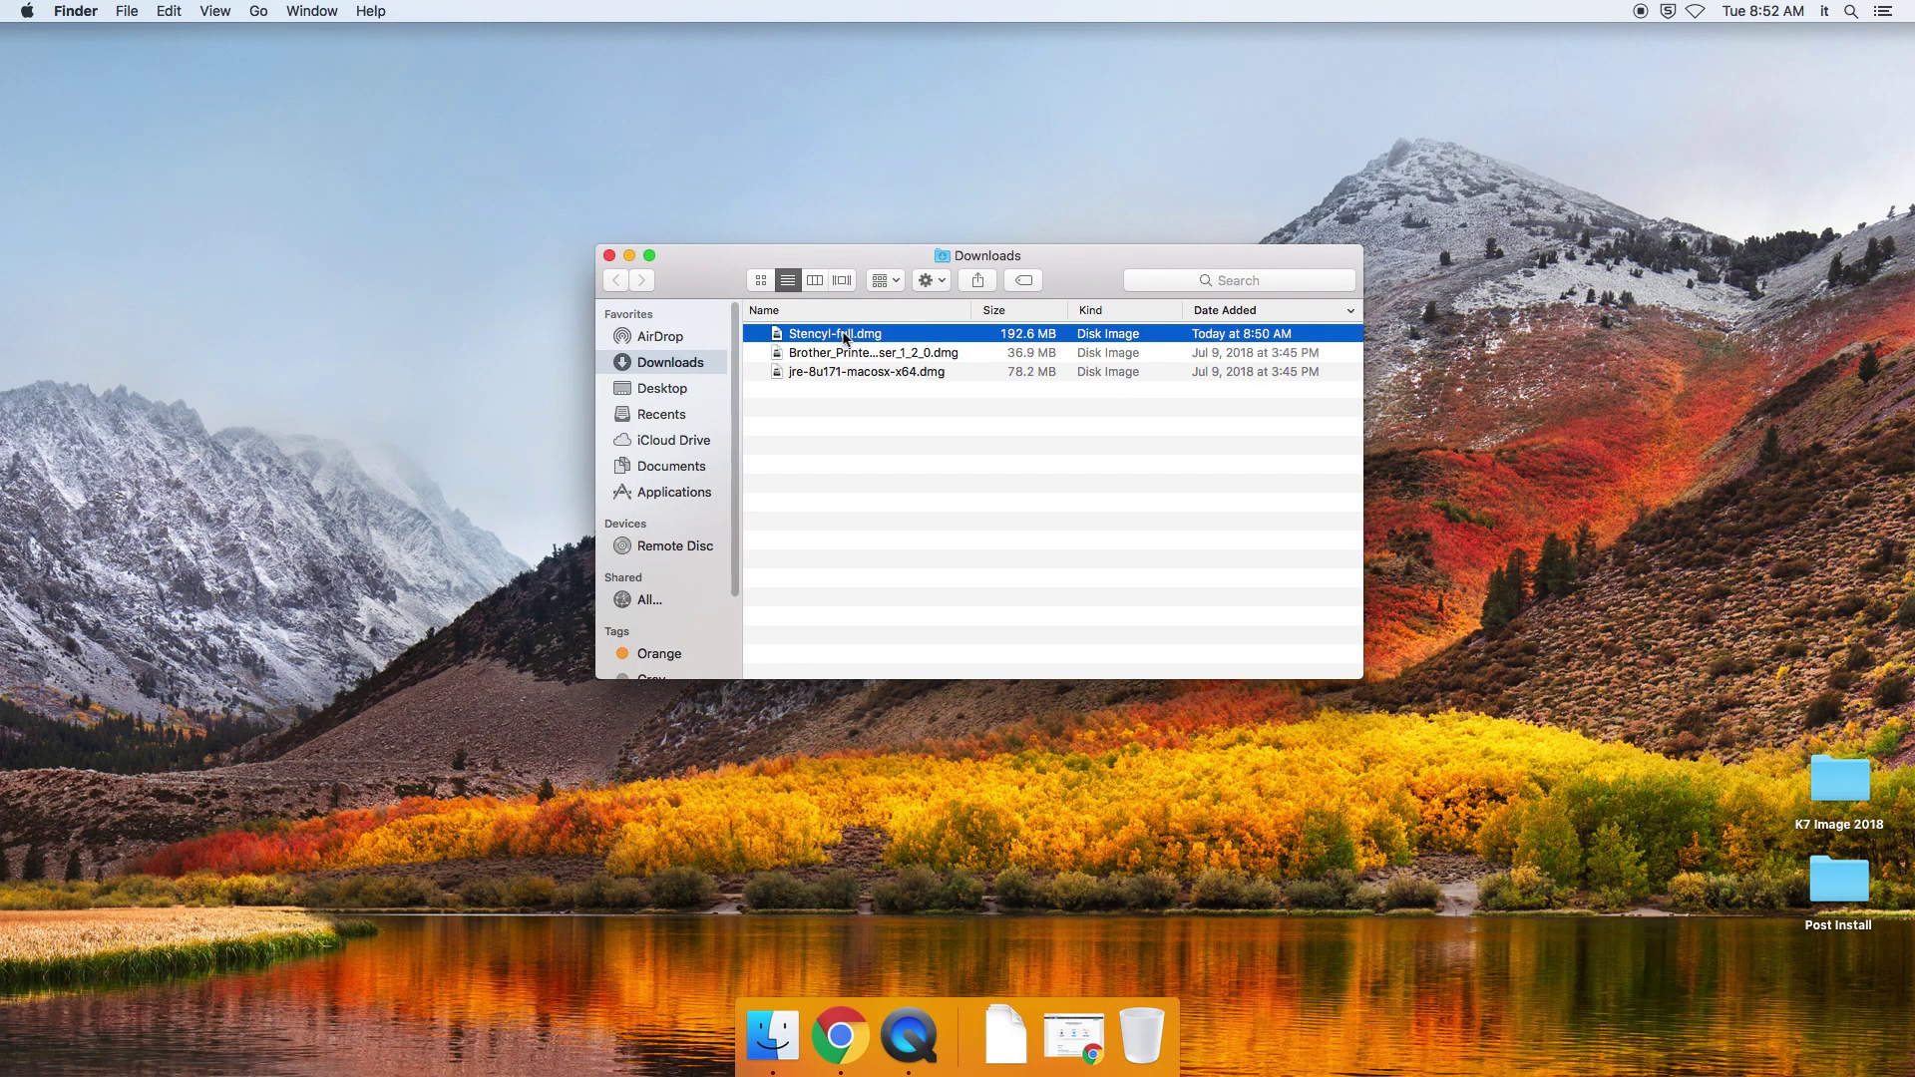
{"action": "double_click", "coordinate": [844, 338]}
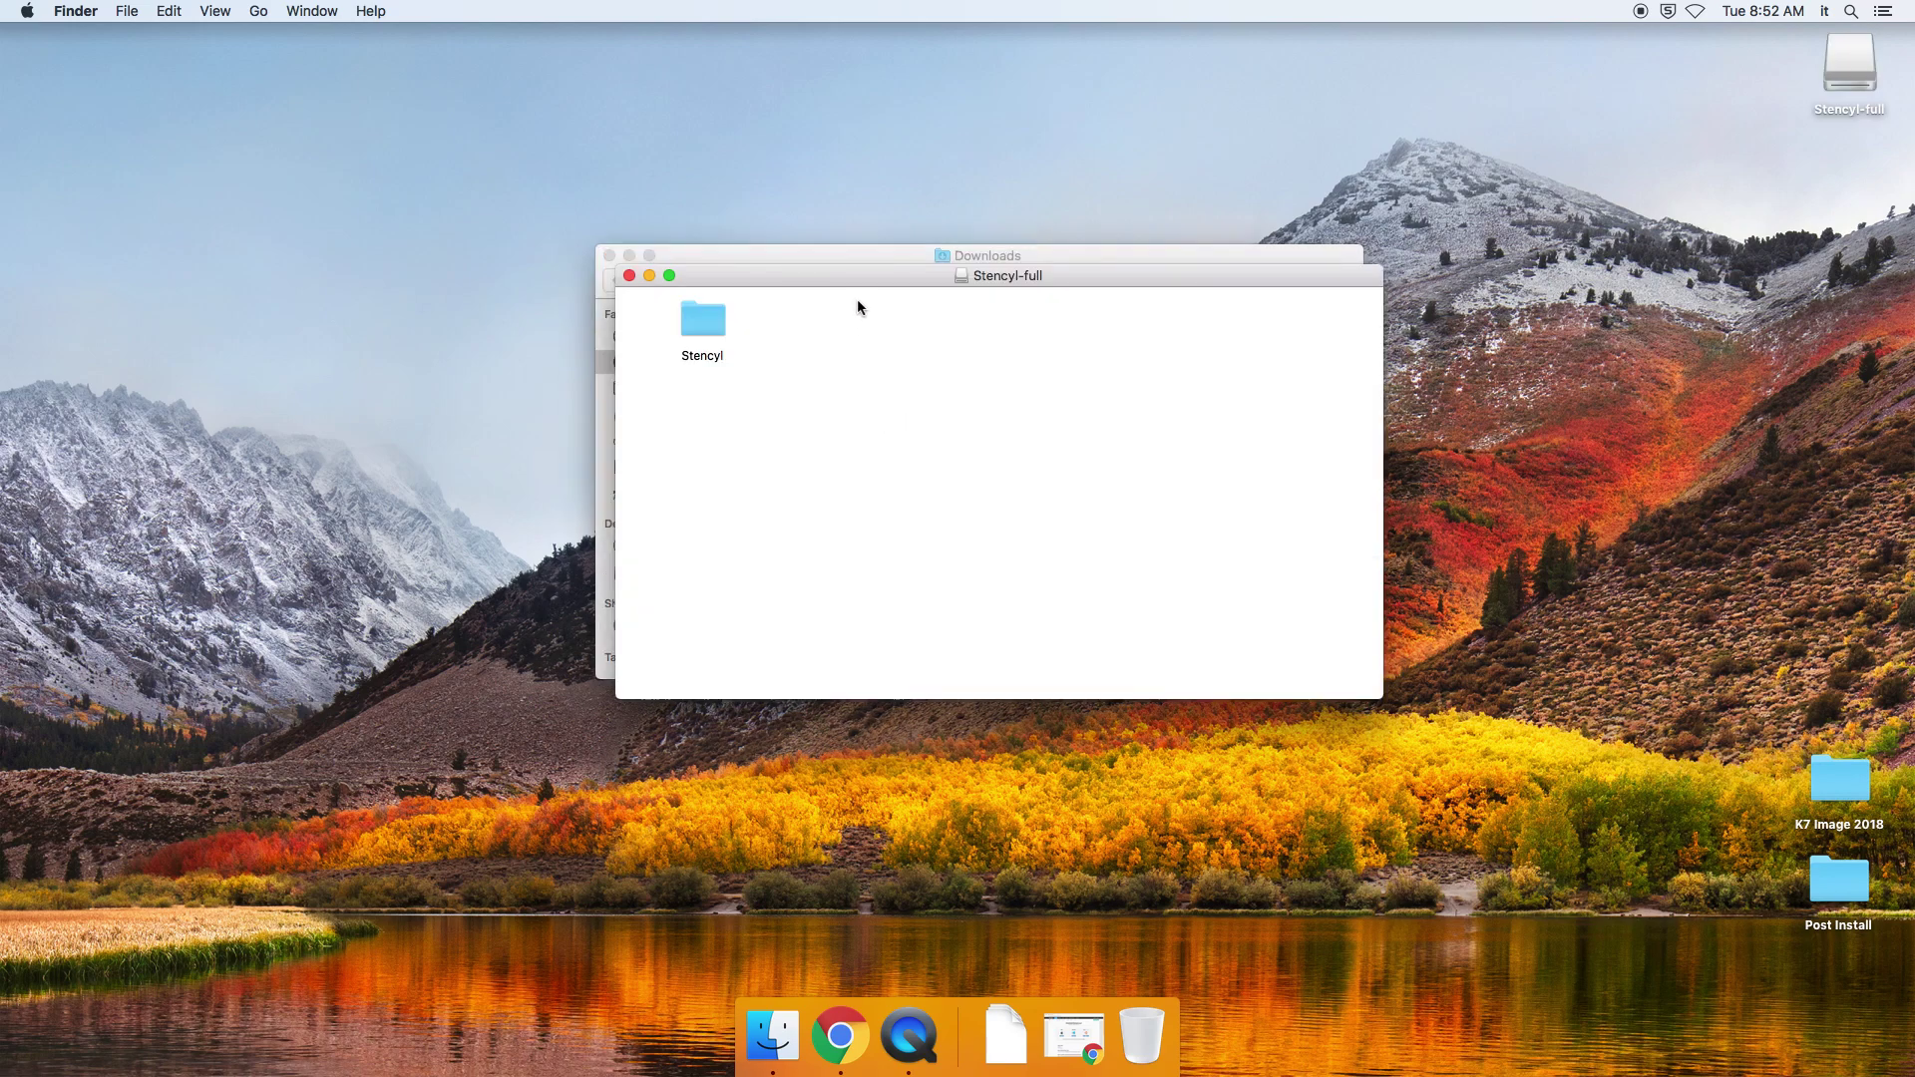
- Close the Downloads window and position the Stencyl-full window with its Stencyl folder
{"action": "left_click_drag", "start_coordinate": [858, 299], "coordinate": [1039, 383]}
{"action": "left_click_drag", "start_coordinate": [705, 259], "coordinate": [272, 119]}
{"action": "left_click_drag", "start_coordinate": [977, 362], "coordinate": [1167, 285]}
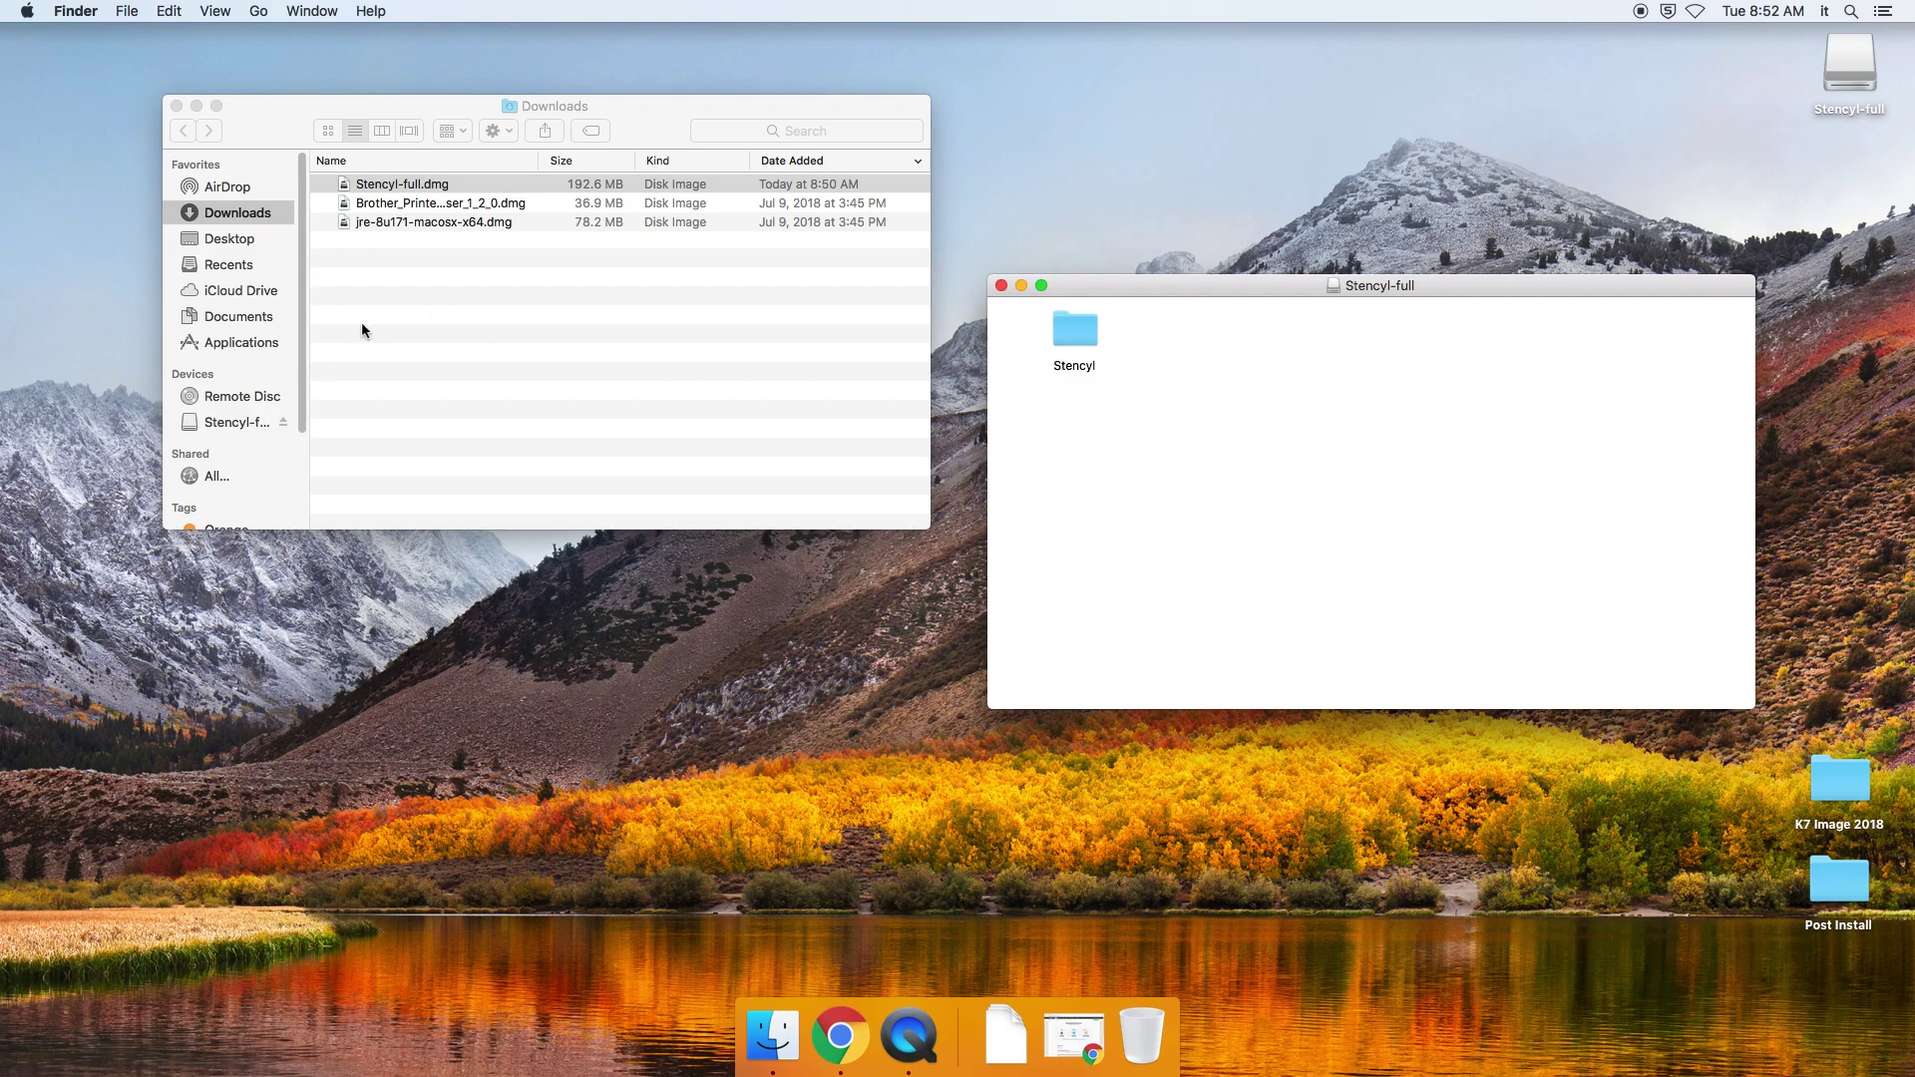
{"action": "left_click", "coordinate": [177, 106]}
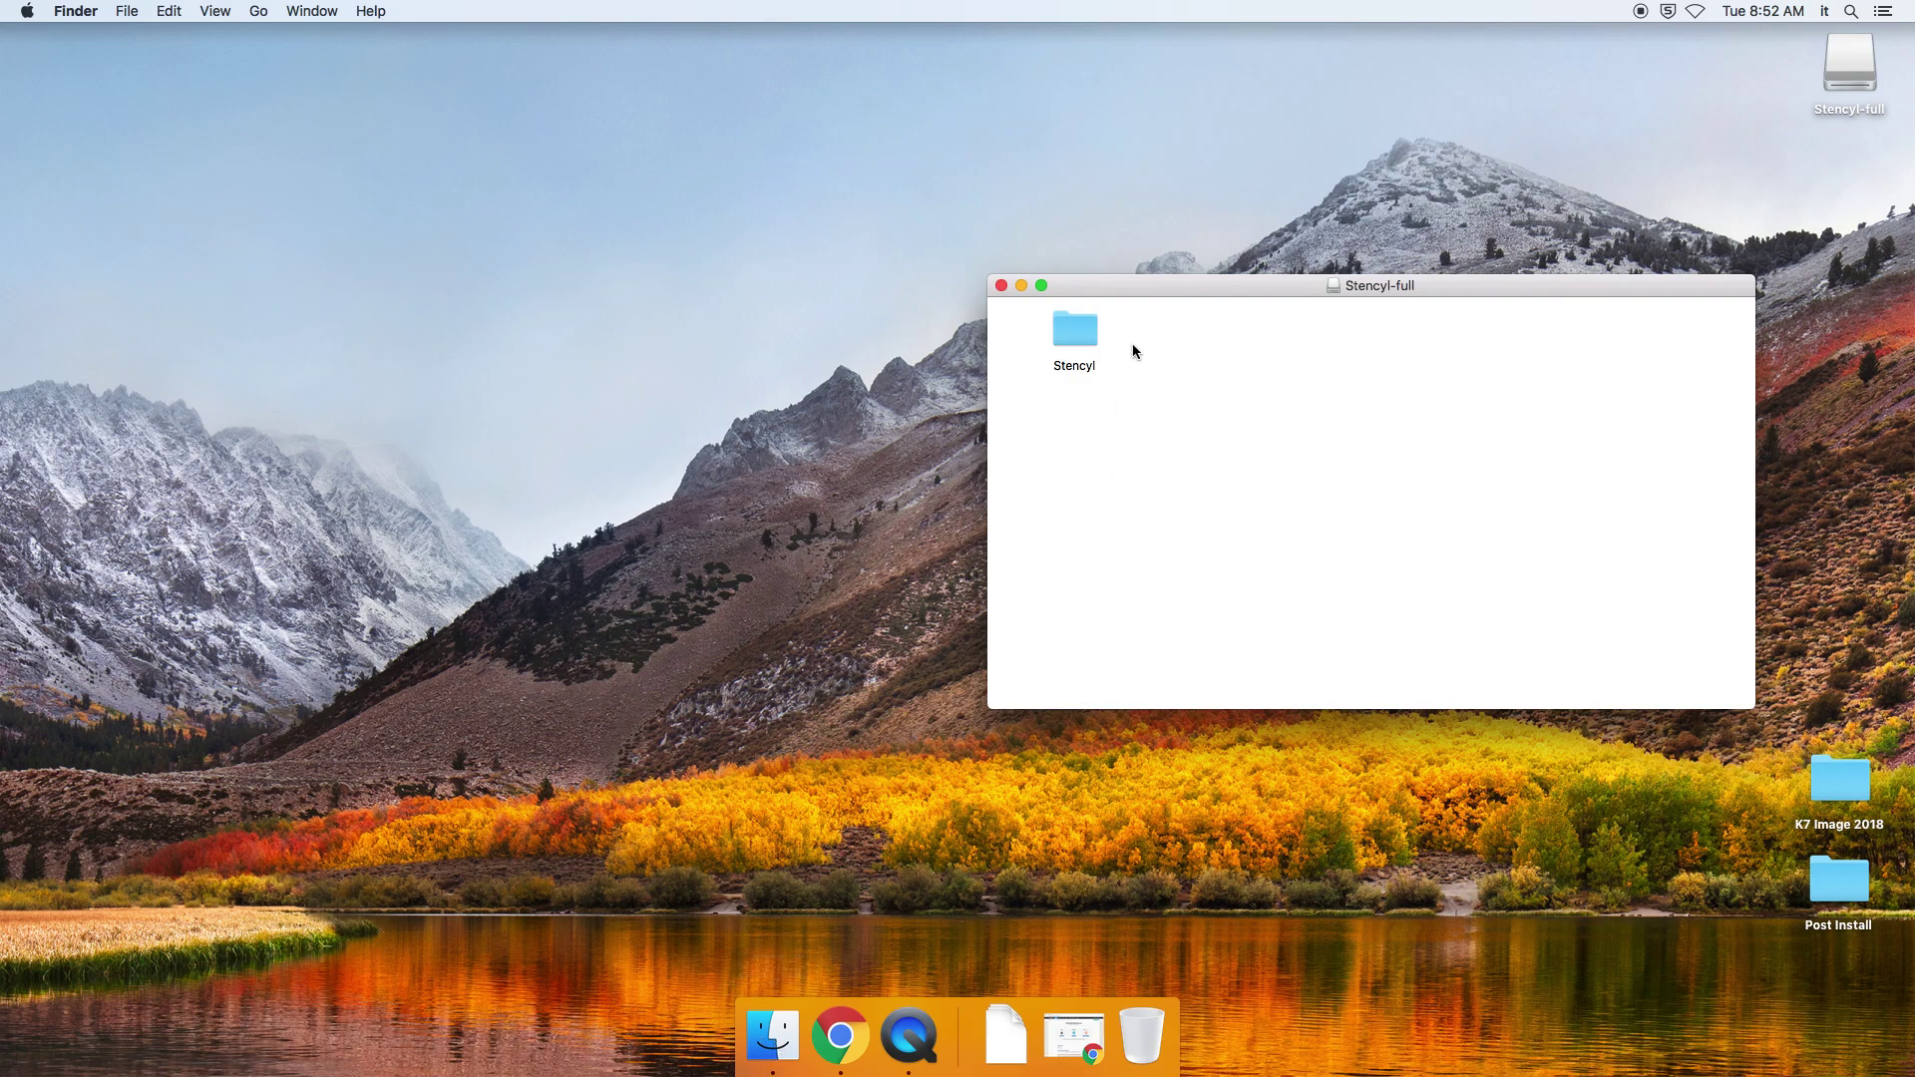
{"action": "left_click_drag", "start_coordinate": [1167, 295], "coordinate": [1122, 308]}
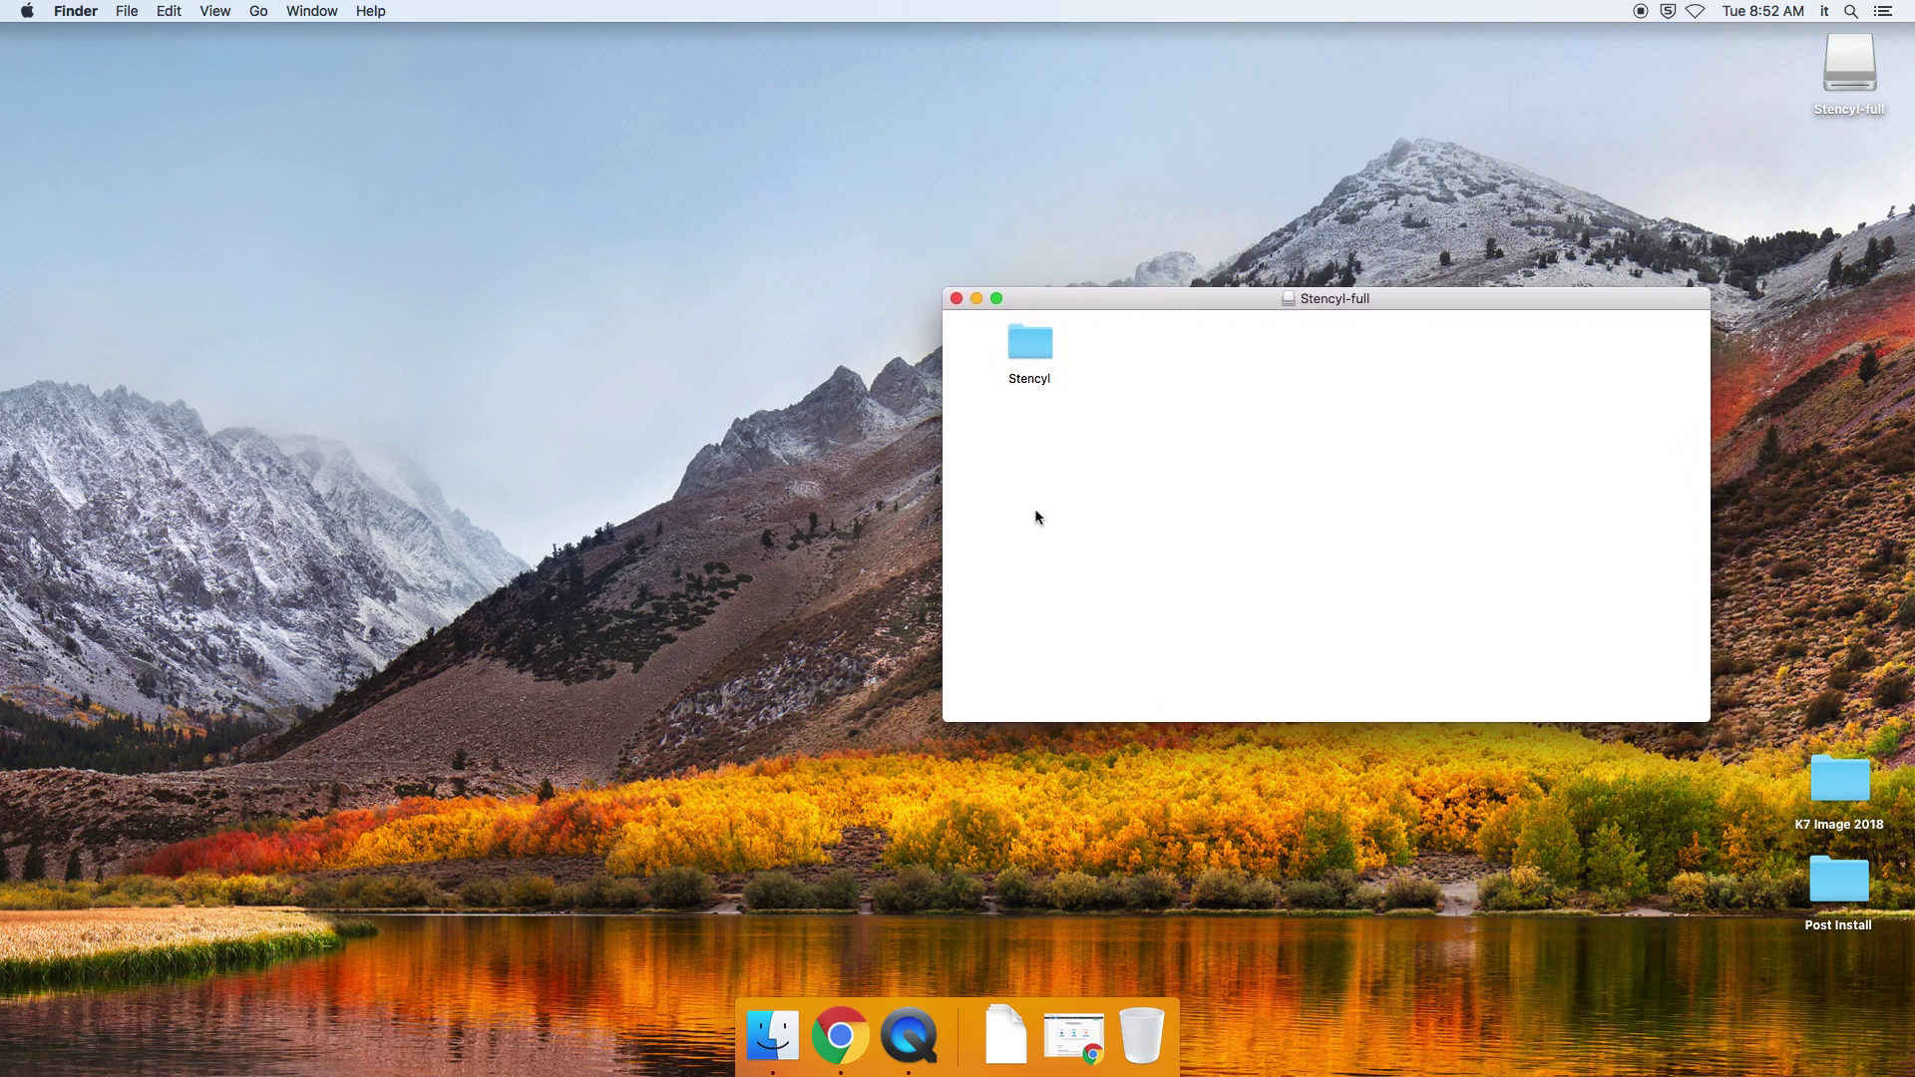
{"action": "right_click", "coordinate": [784, 1033]}
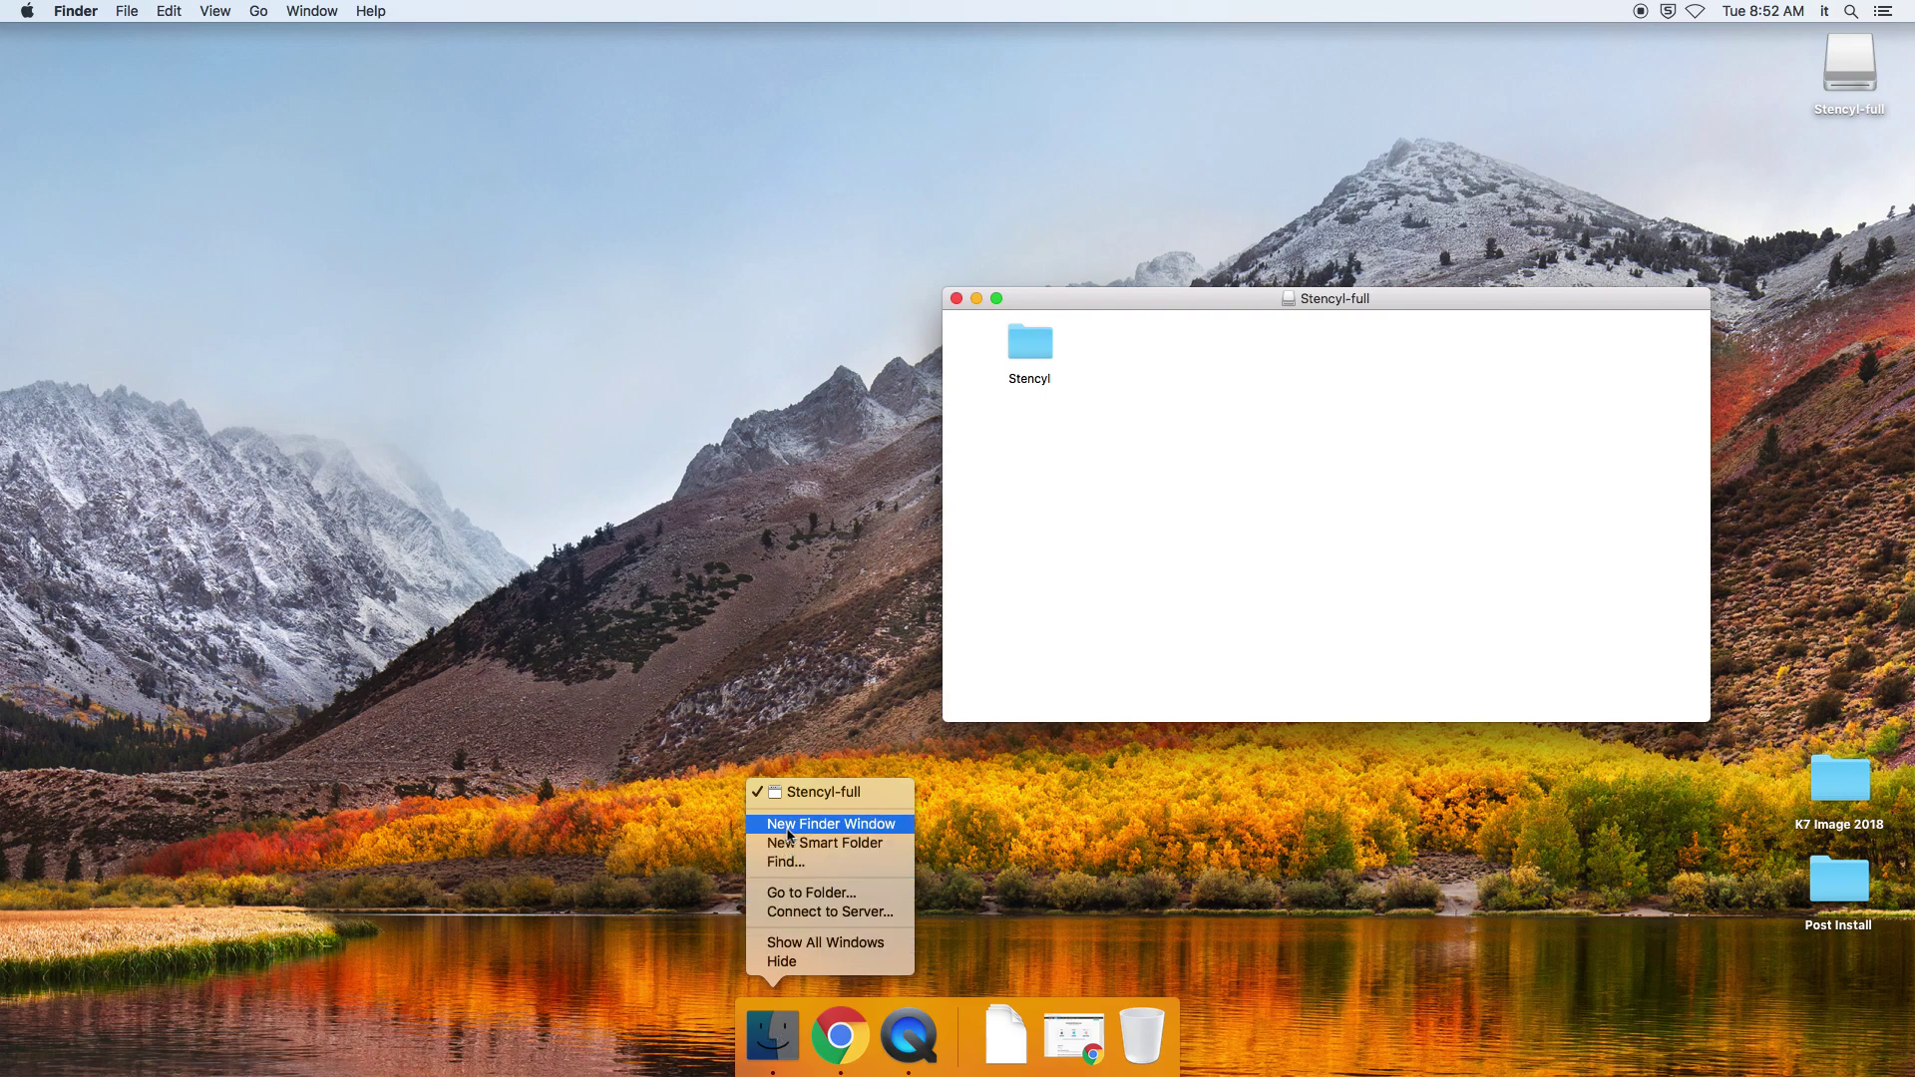
- Open a new Finder window showing the Applications folder
{"action": "left_click", "coordinate": [788, 828]}
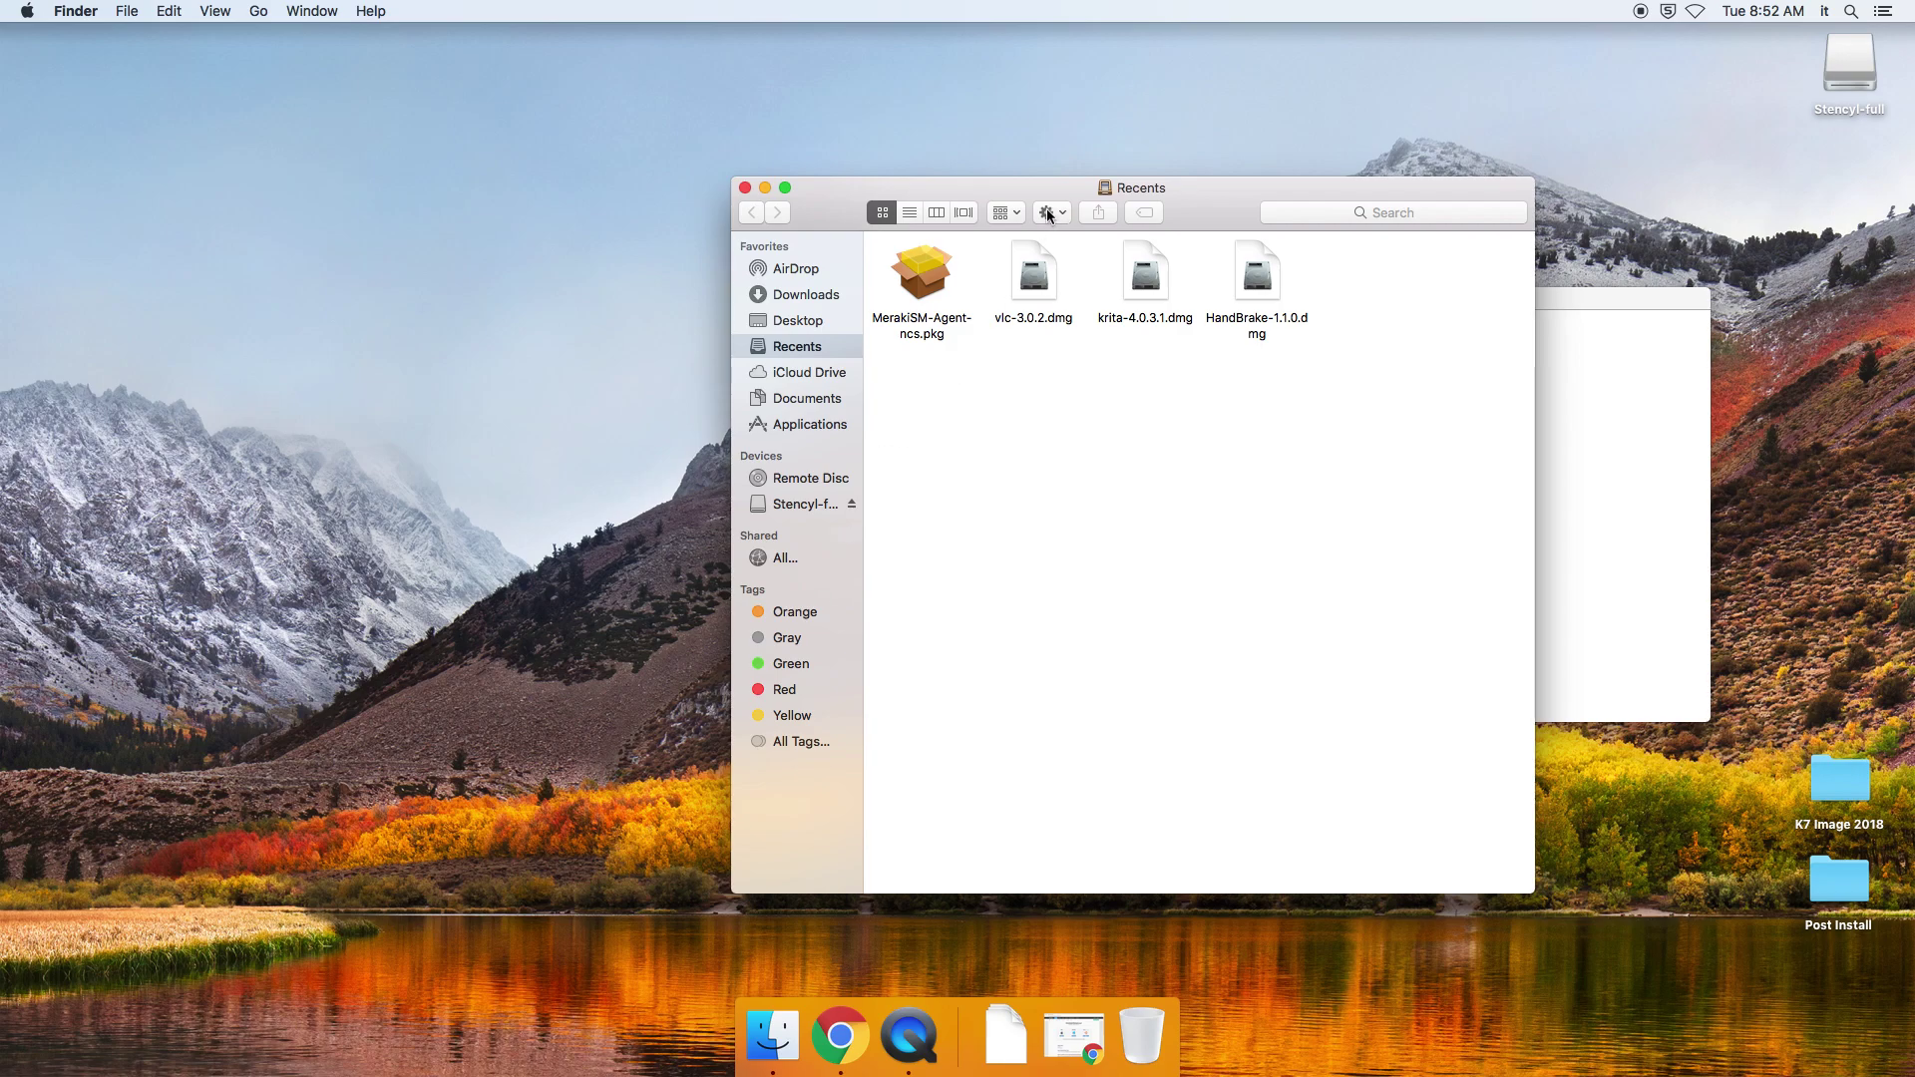
{"action": "left_click_drag", "start_coordinate": [1041, 191], "coordinate": [414, 153]}
{"action": "left_click", "coordinate": [185, 389]}
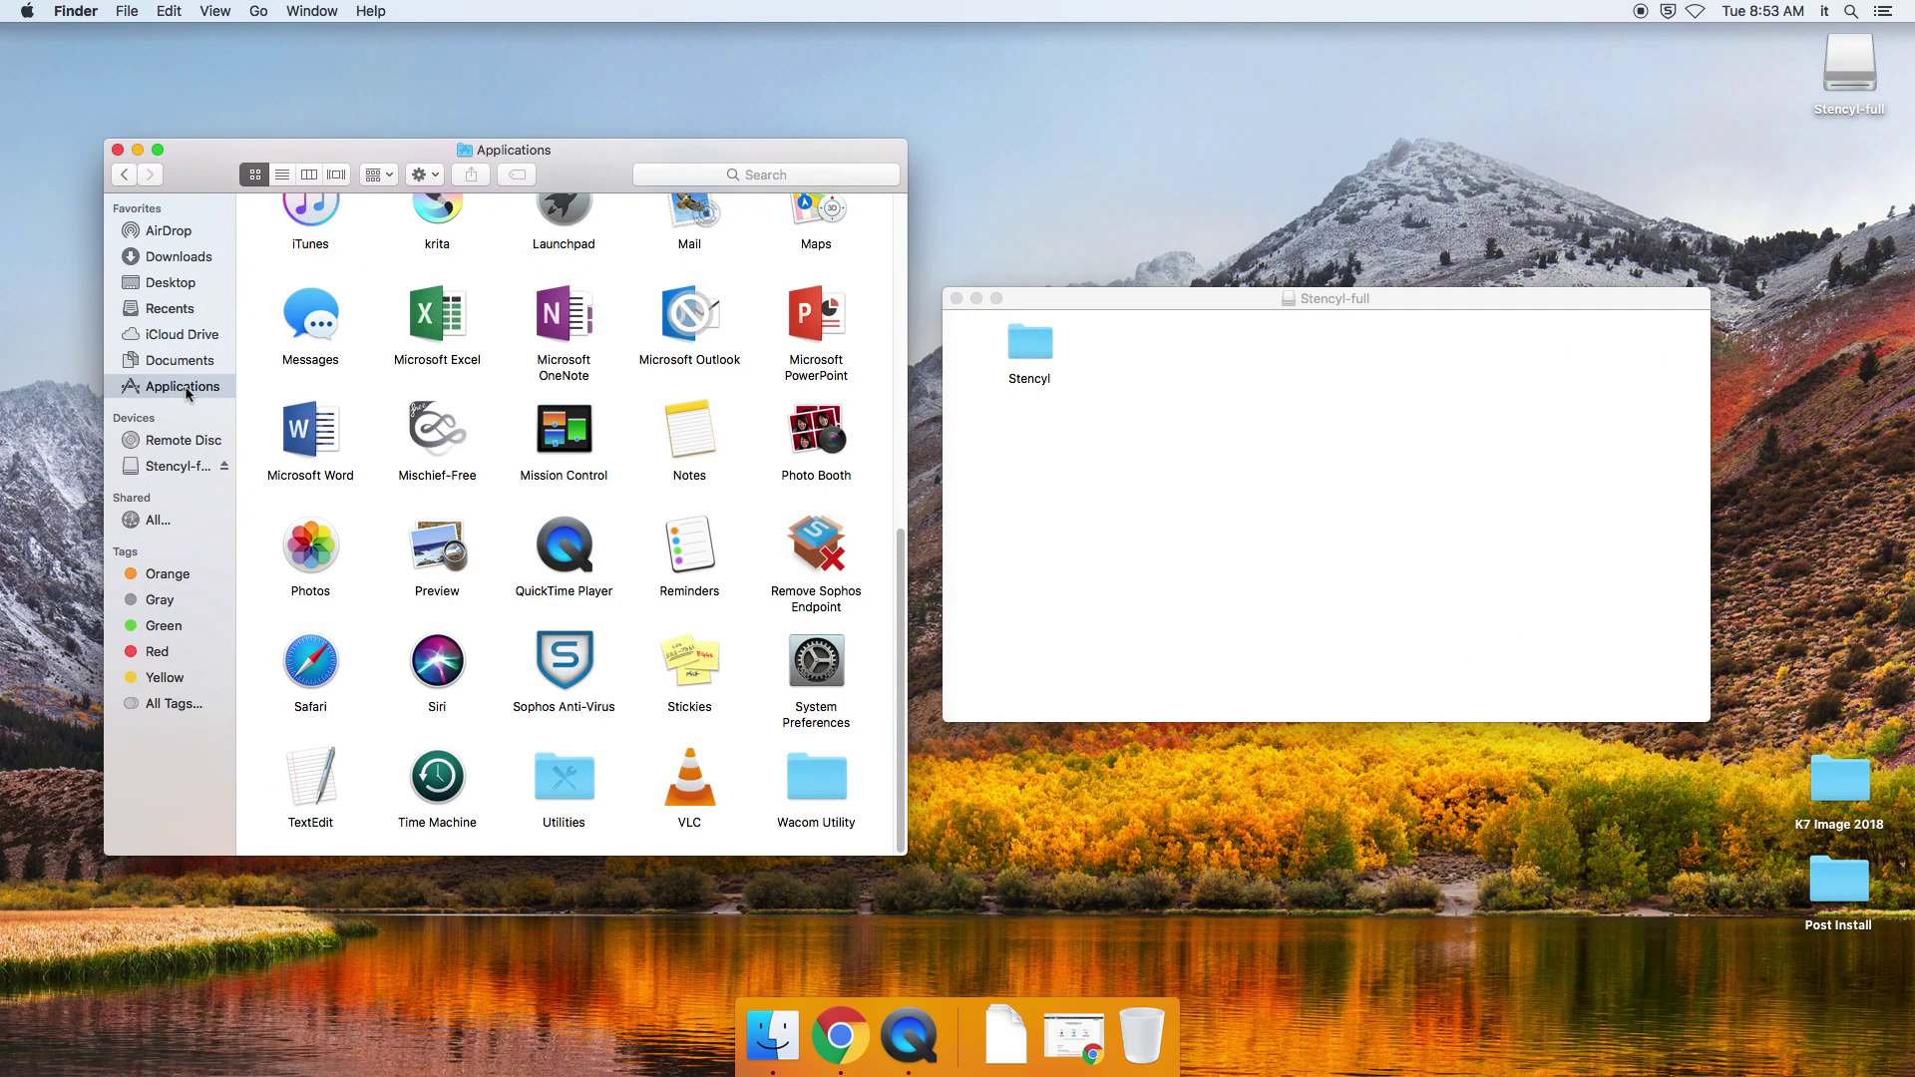
{"action": "scroll", "coordinate": [621, 530], "scroll_direction": "up", "scroll_amount": 10}
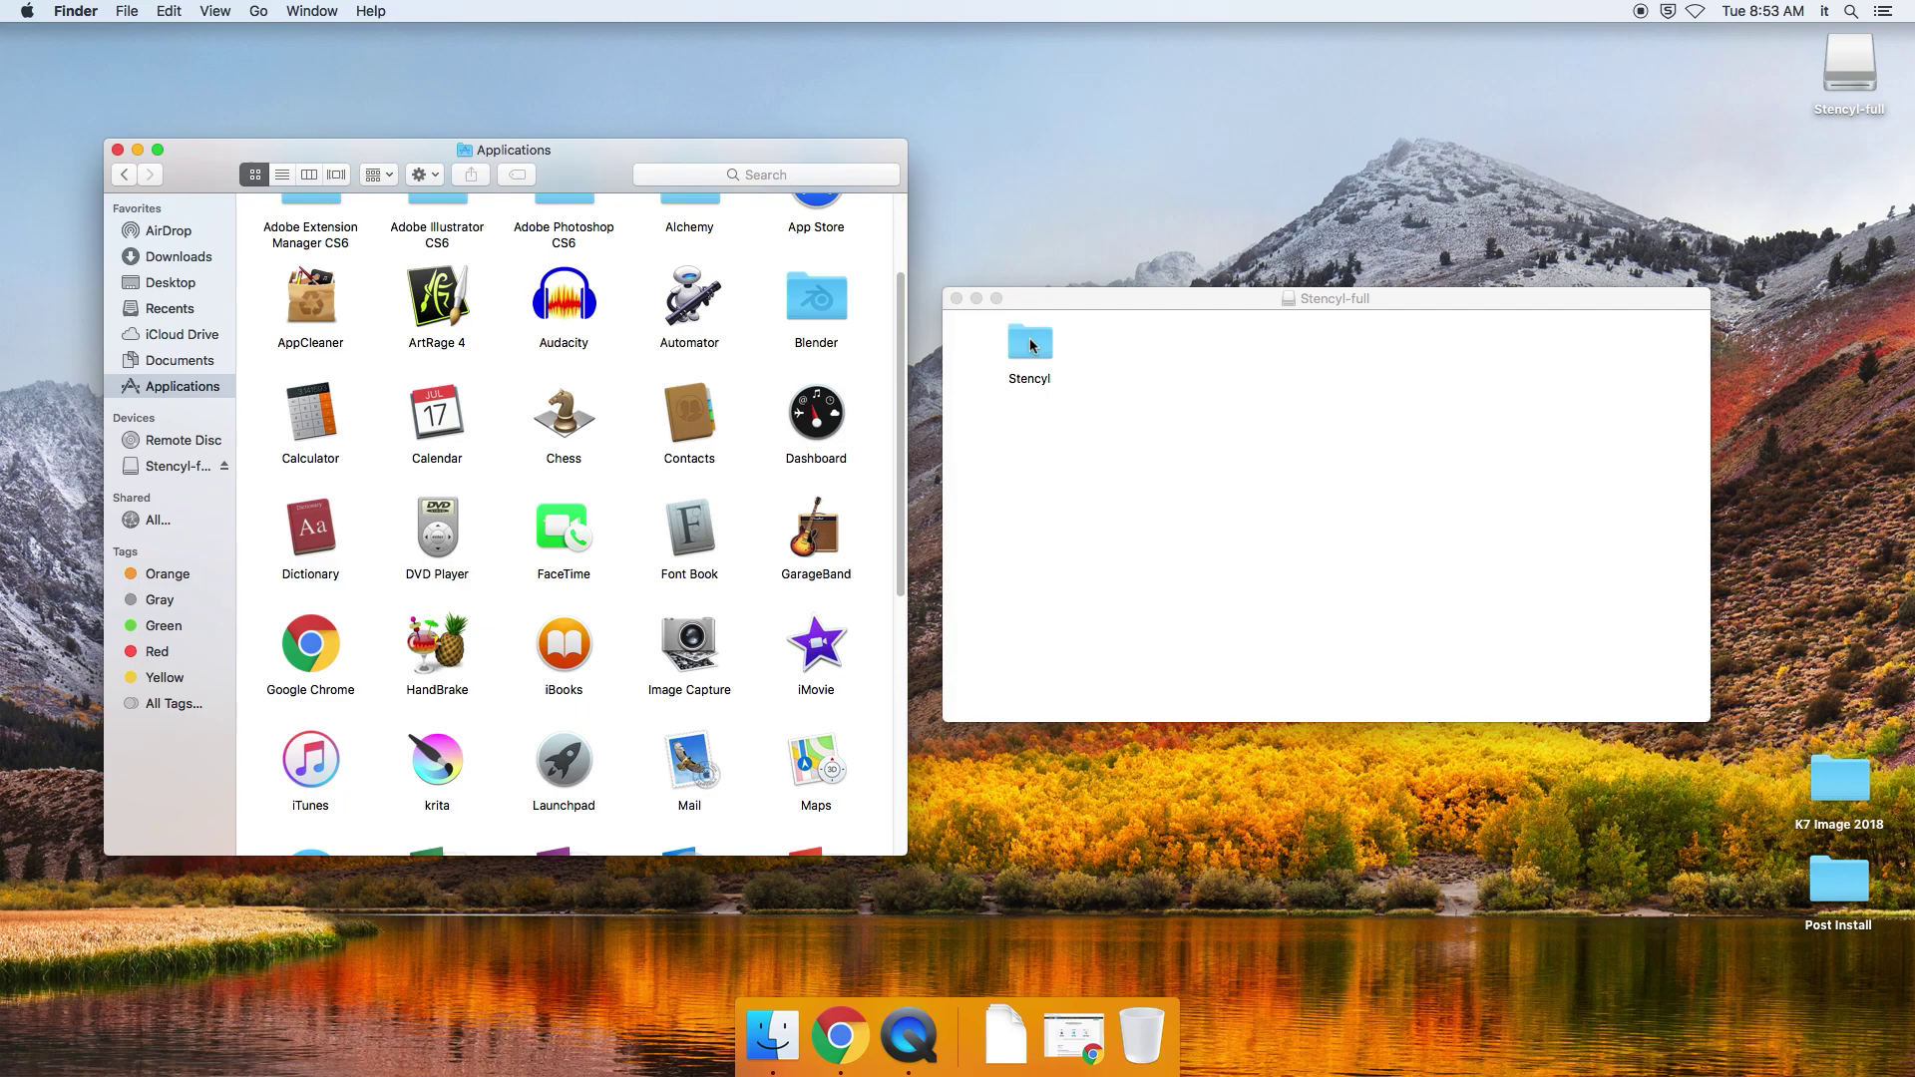
- Drag the Stencyl folder into Applications and close the Stencyl-full window
{"action": "left_click_drag", "start_coordinate": [1033, 346], "coordinate": [757, 600]}
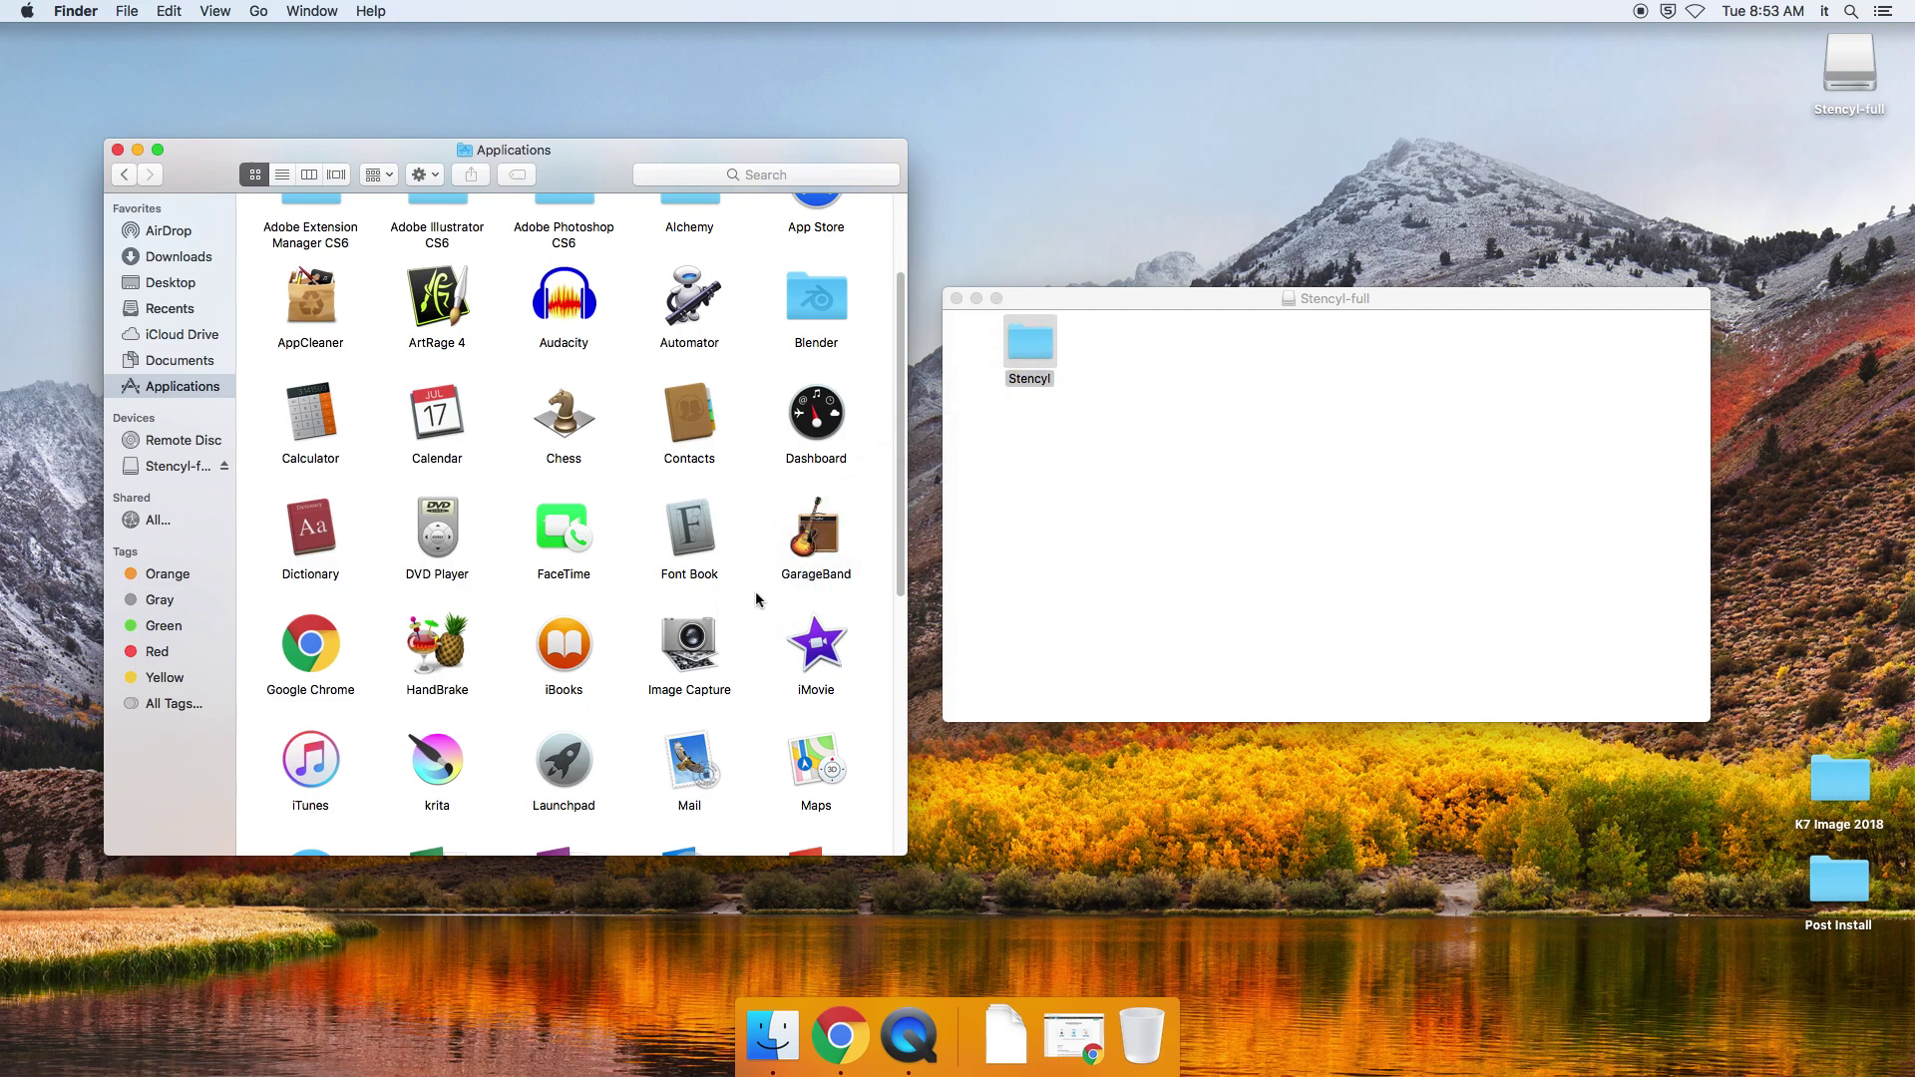
{"action": "scroll", "coordinate": [763, 653], "scroll_direction": "down", "scroll_amount": 10}
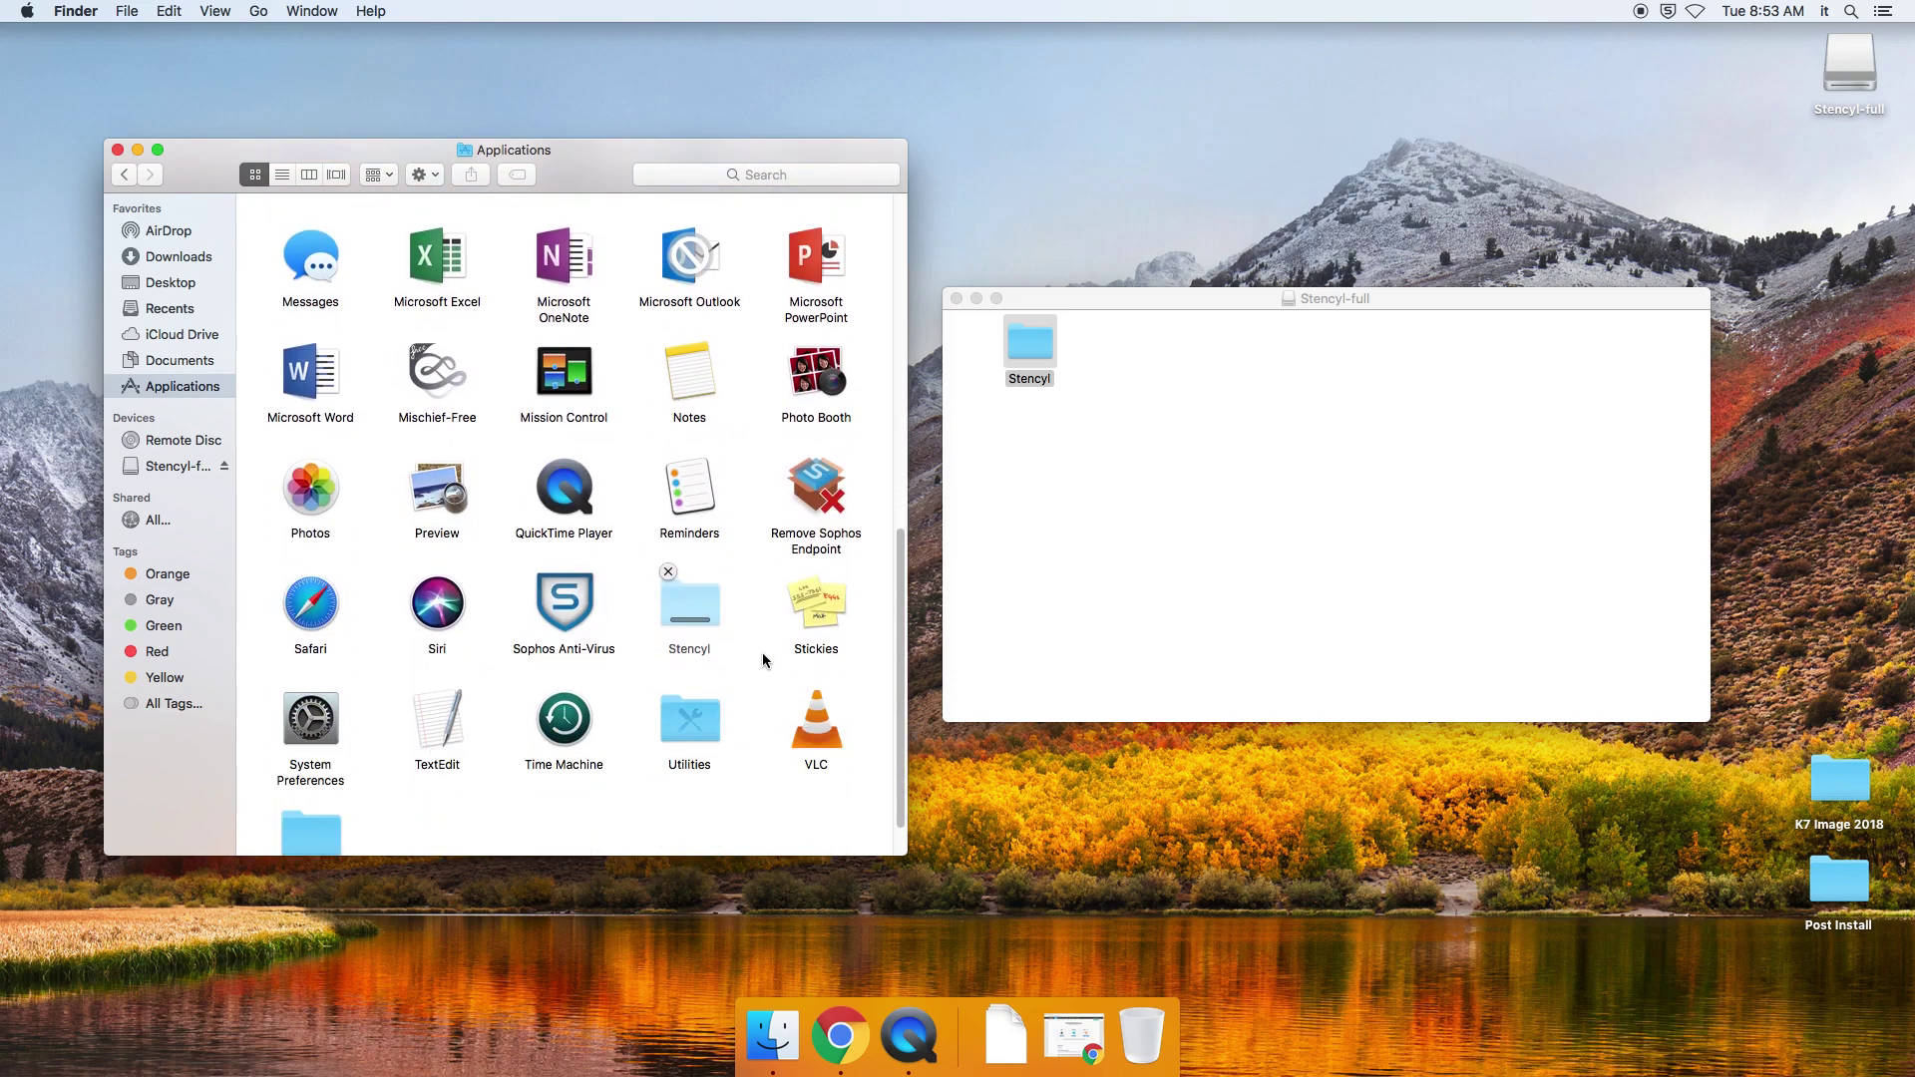
{"action": "scroll", "coordinate": [762, 655], "scroll_direction": "down", "scroll_amount": 2}
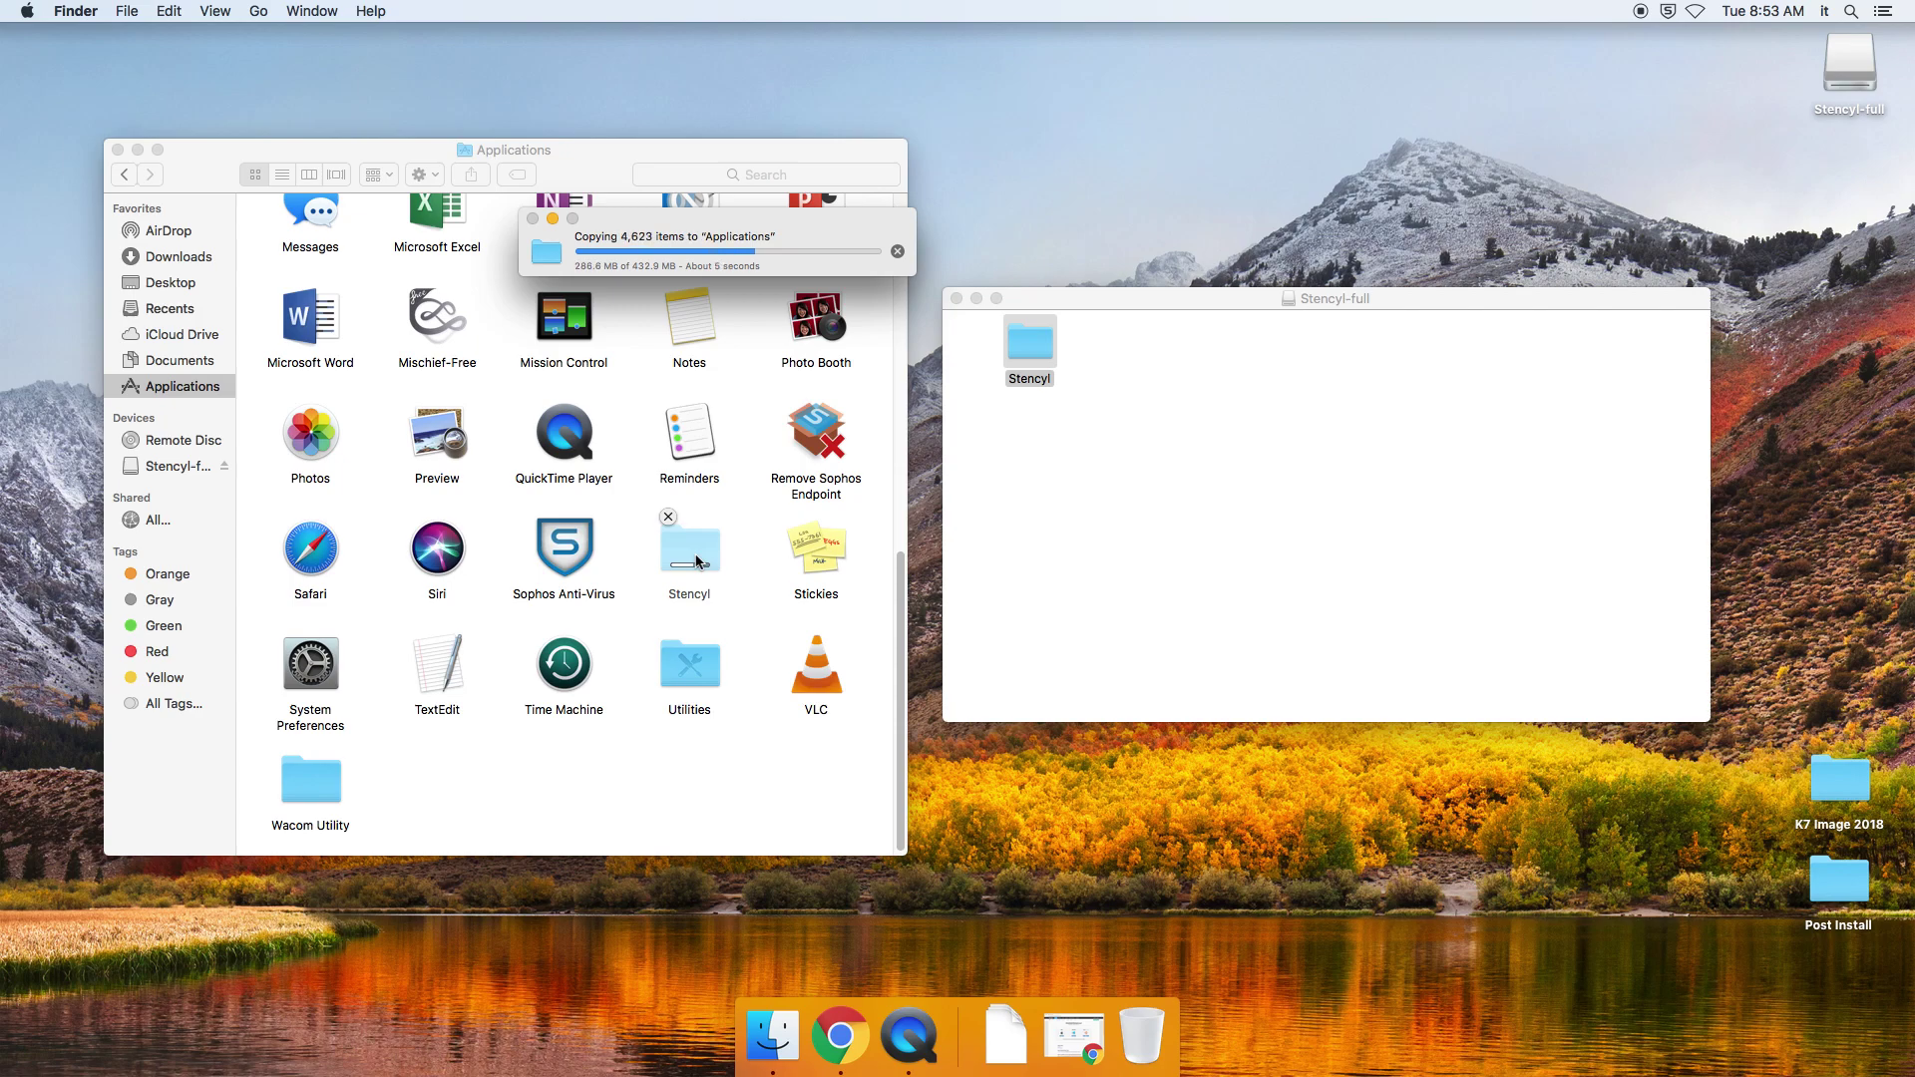
{"action": "left_click", "coordinate": [958, 300]}
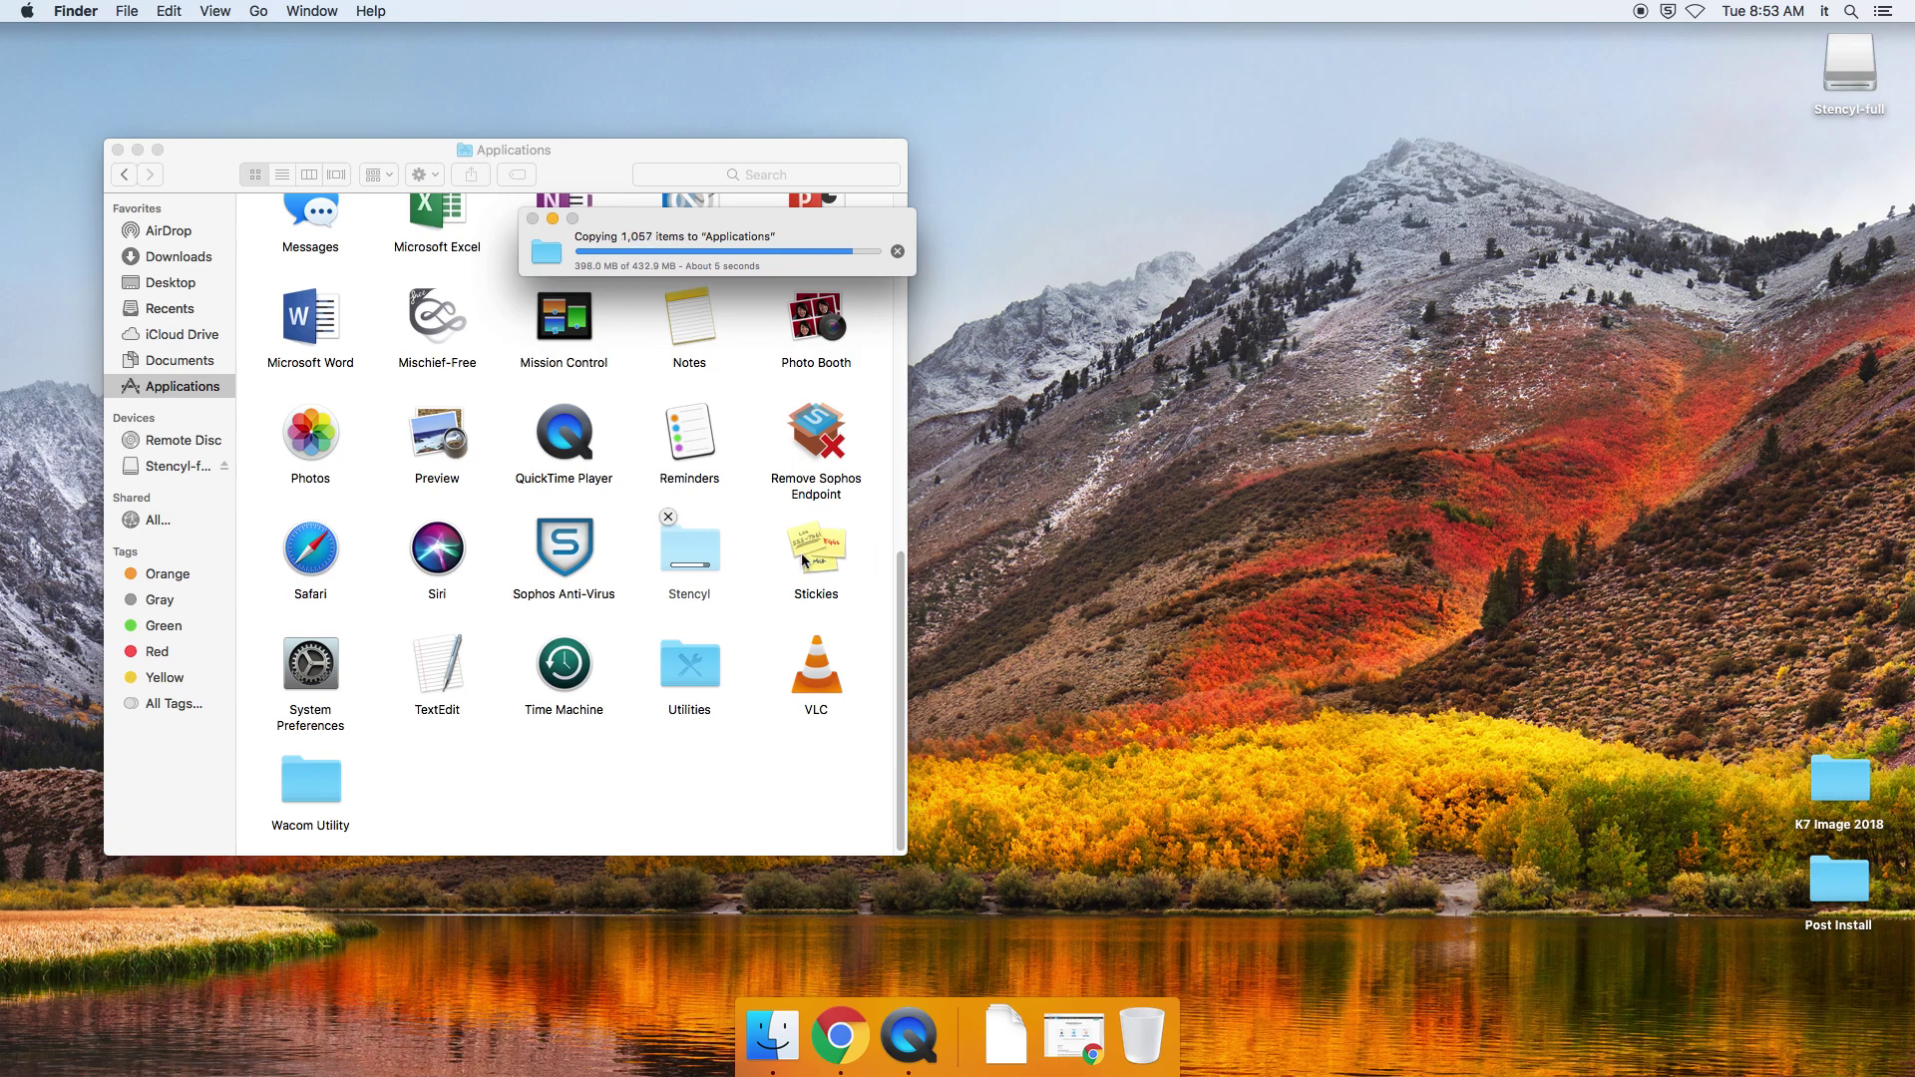
- Open Applications > Stencyl, launch the Stencyl app and approve the Internet-download warning
{"action": "double_click", "coordinate": [700, 549]}
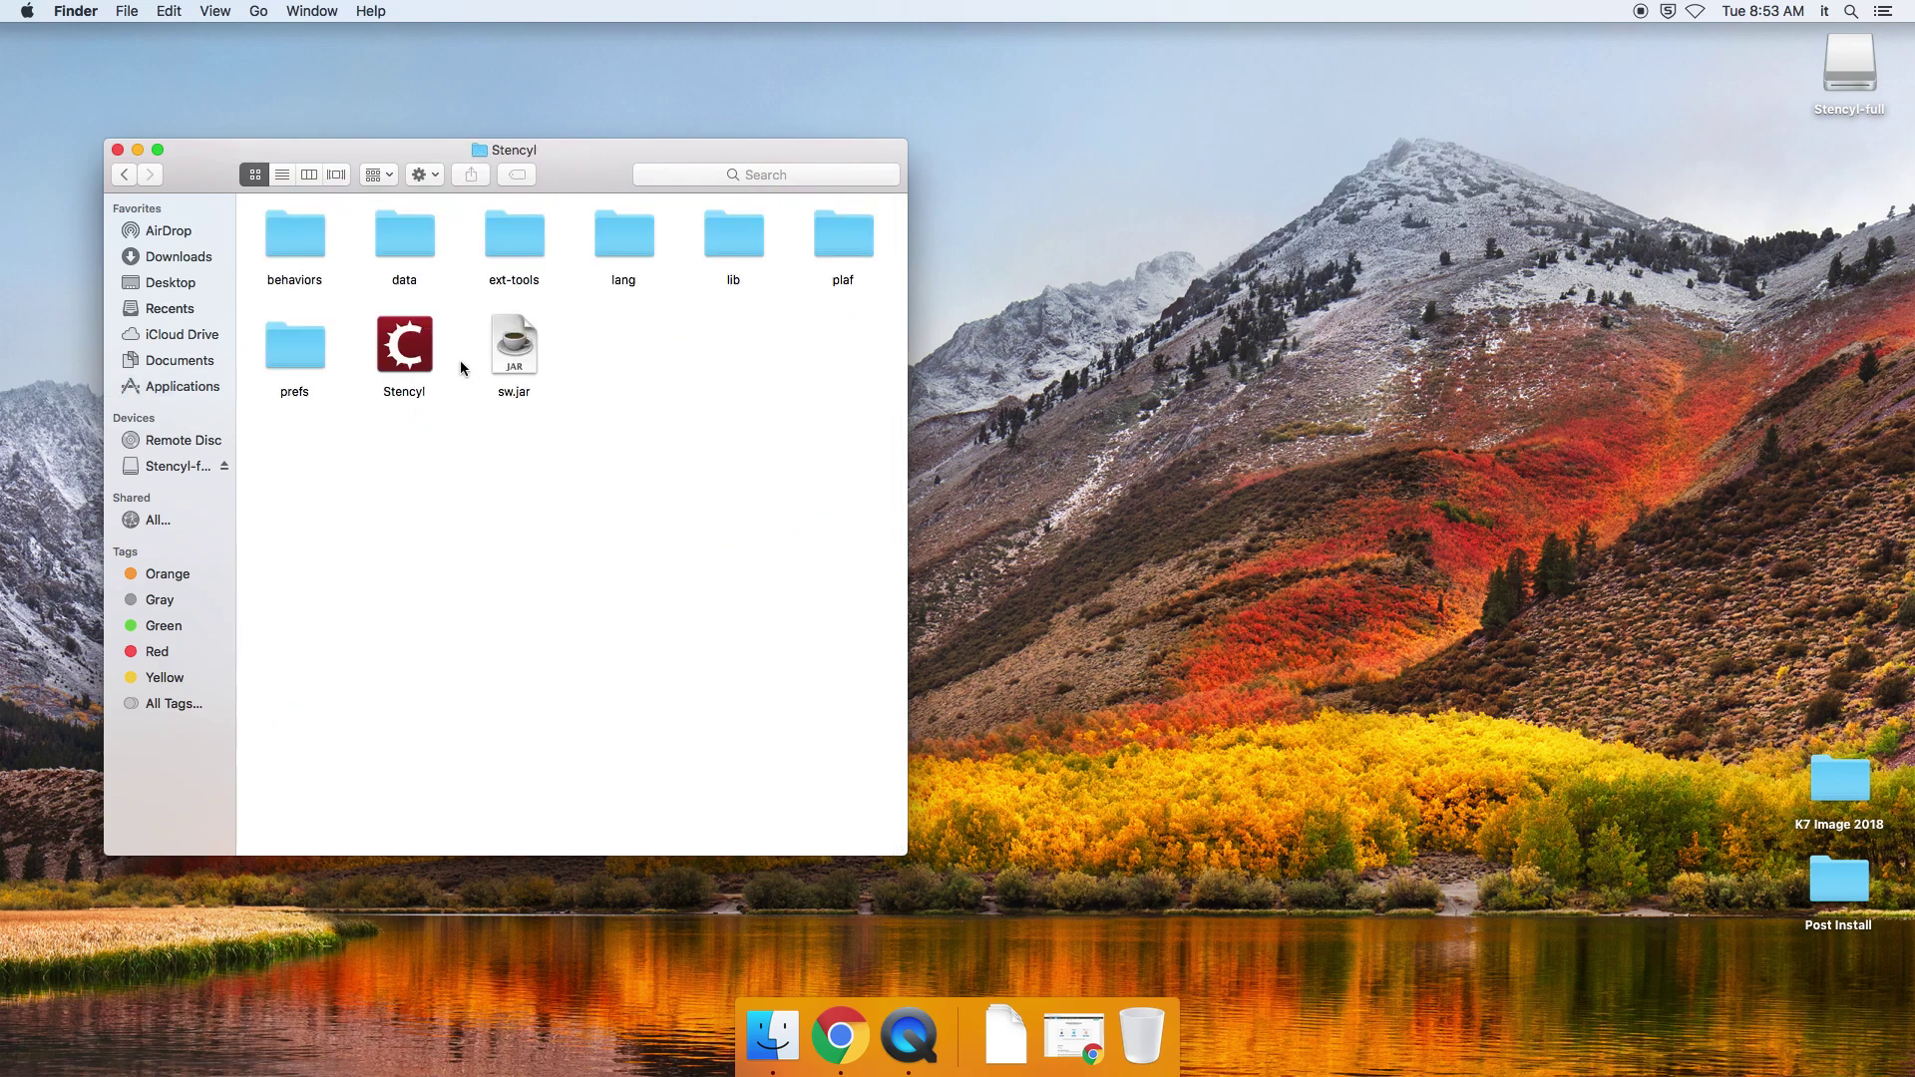
{"action": "double_click", "coordinate": [412, 348]}
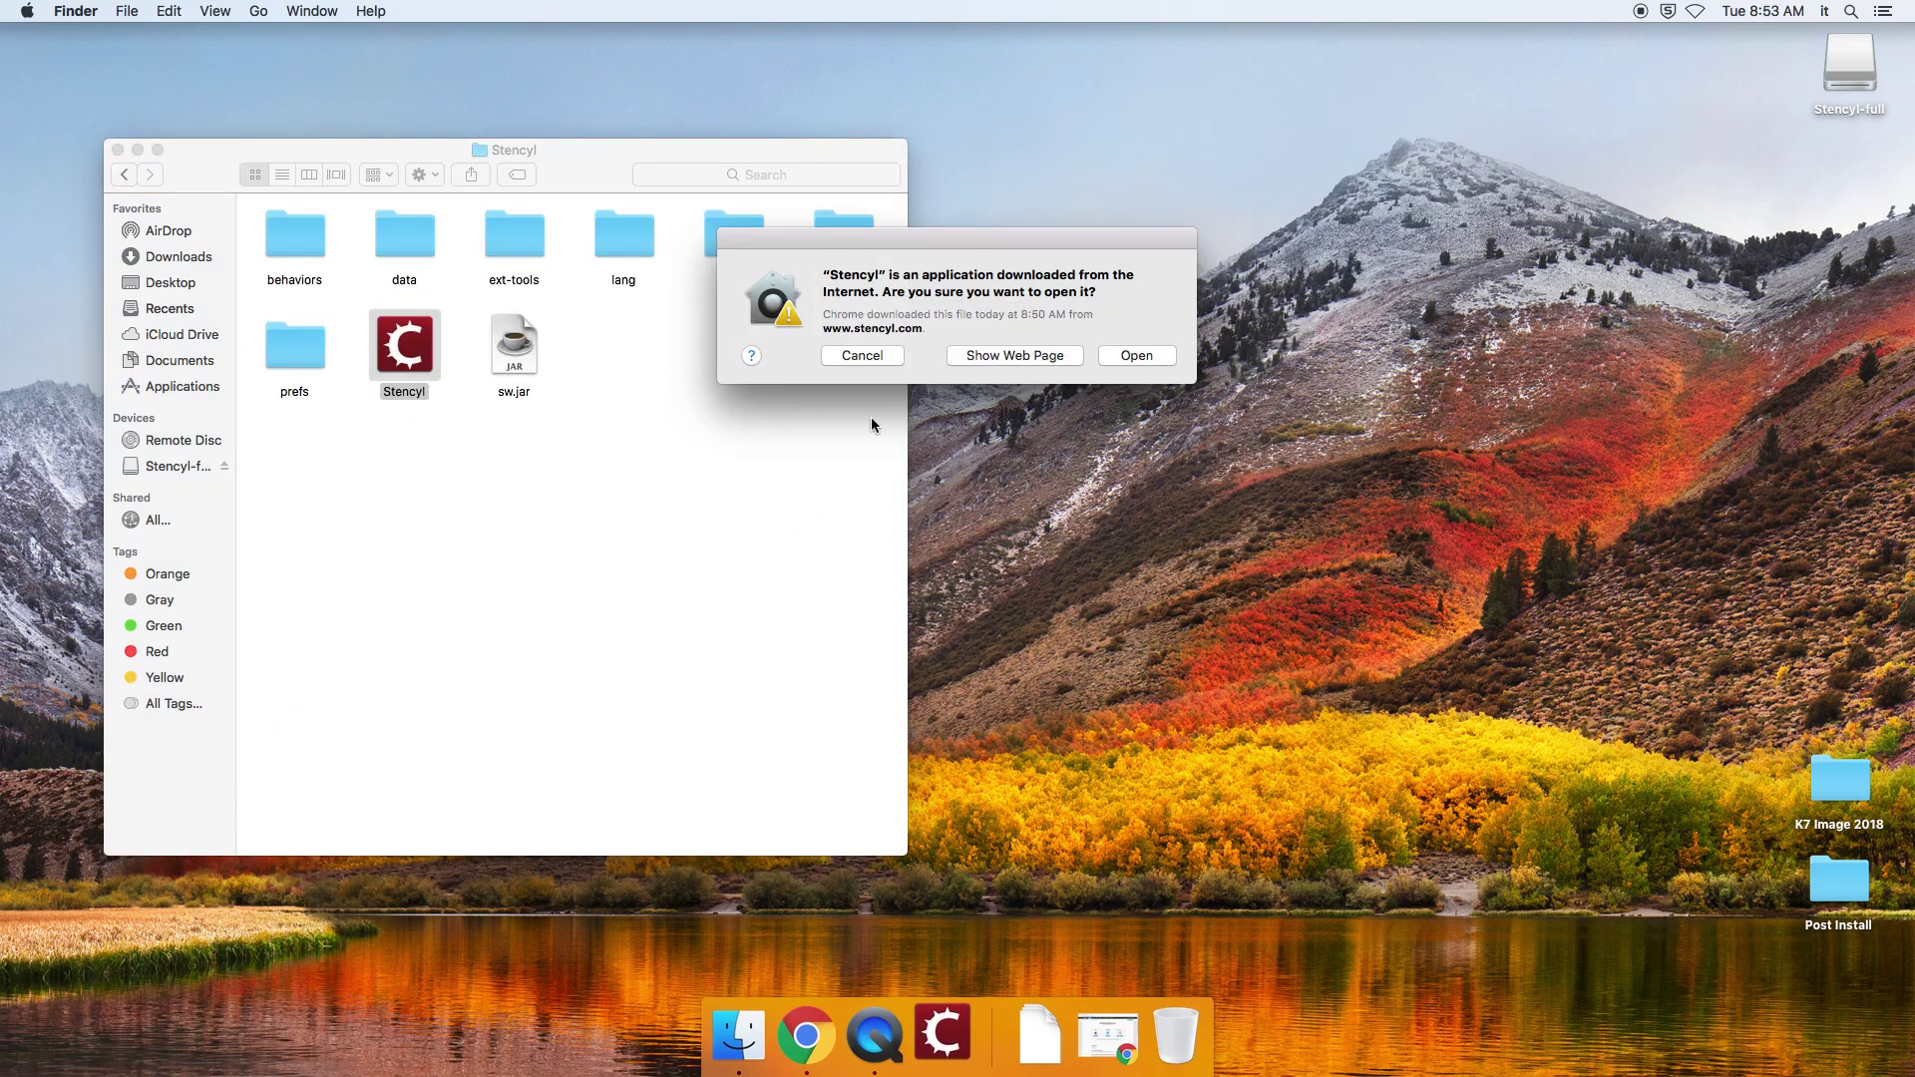
{"action": "left_click", "coordinate": [1111, 357]}
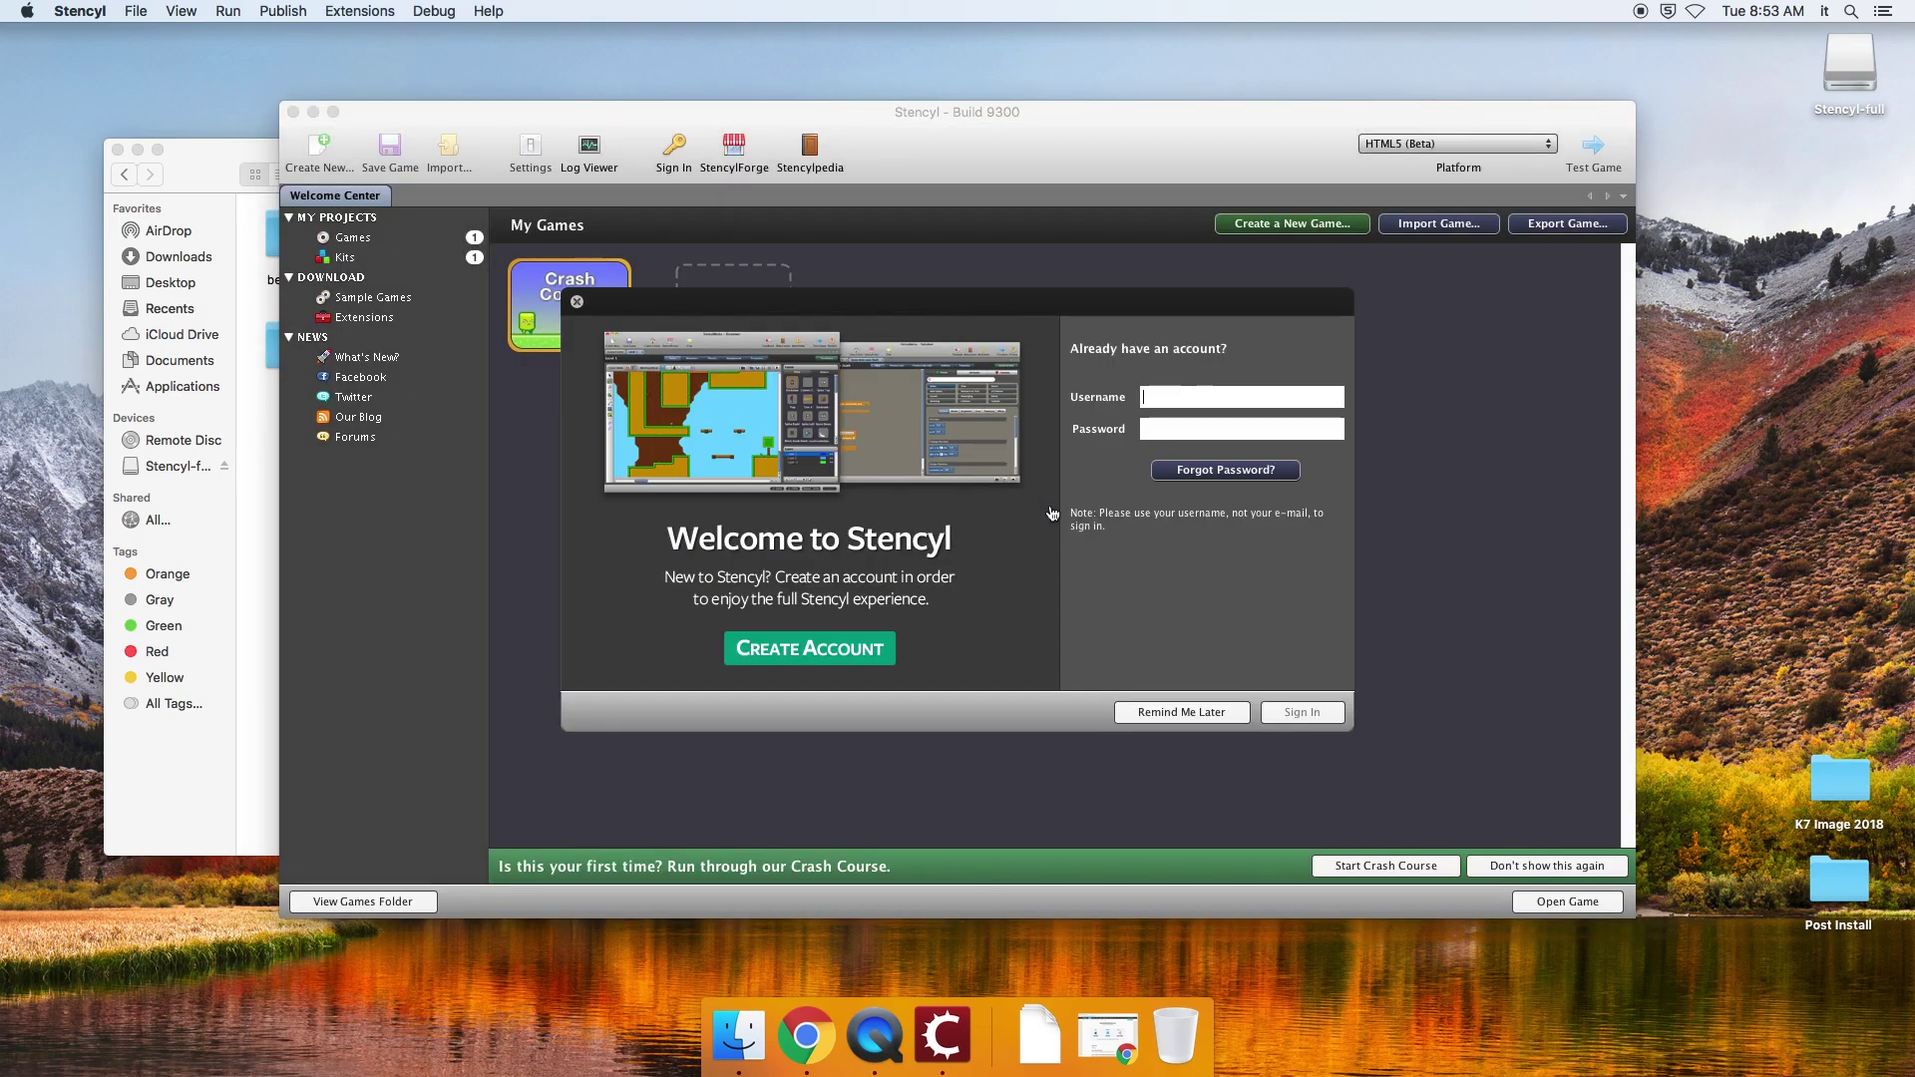
- Skip sign-in and remove the Crash Course game from My Games
{"action": "left_click", "coordinate": [1157, 716]}
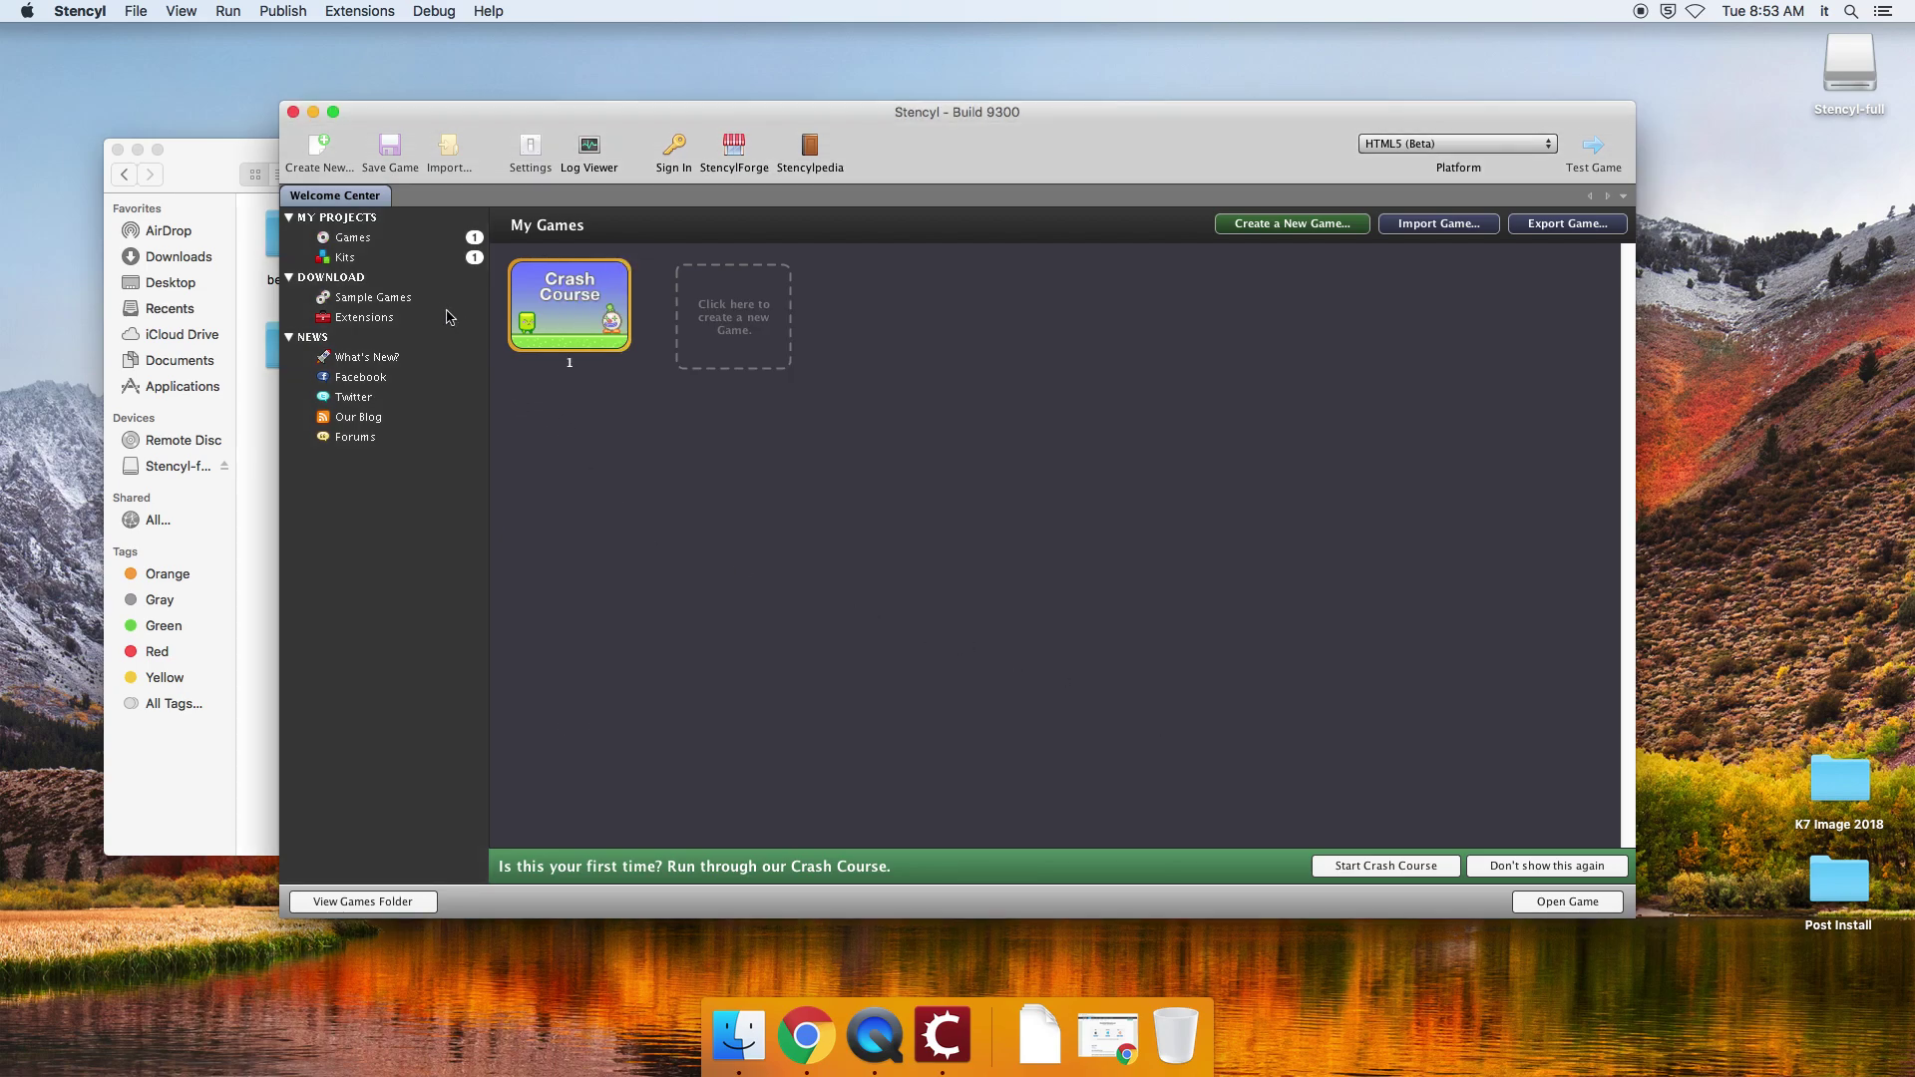
{"action": "left_click", "coordinate": [394, 243]}
{"action": "mouse_move", "coordinate": [571, 323]}
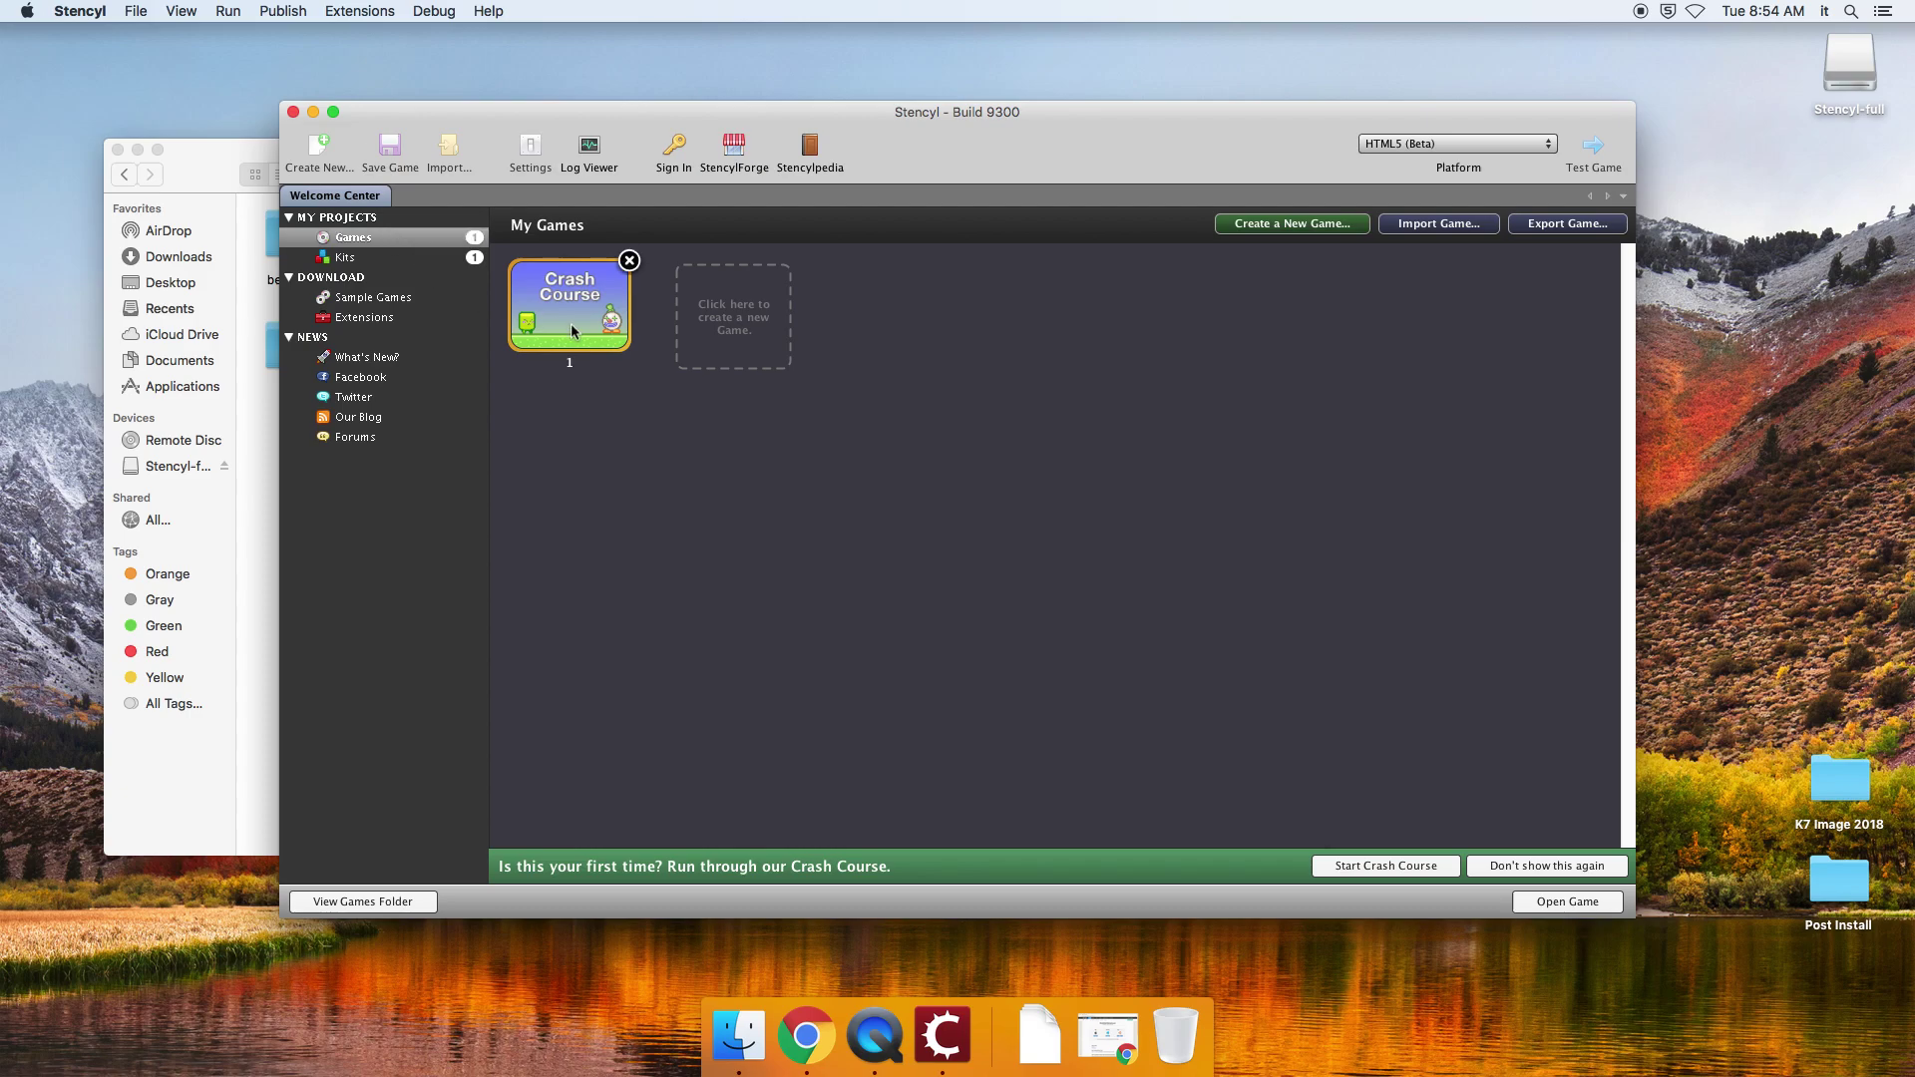
{"action": "left_click", "coordinate": [629, 260]}
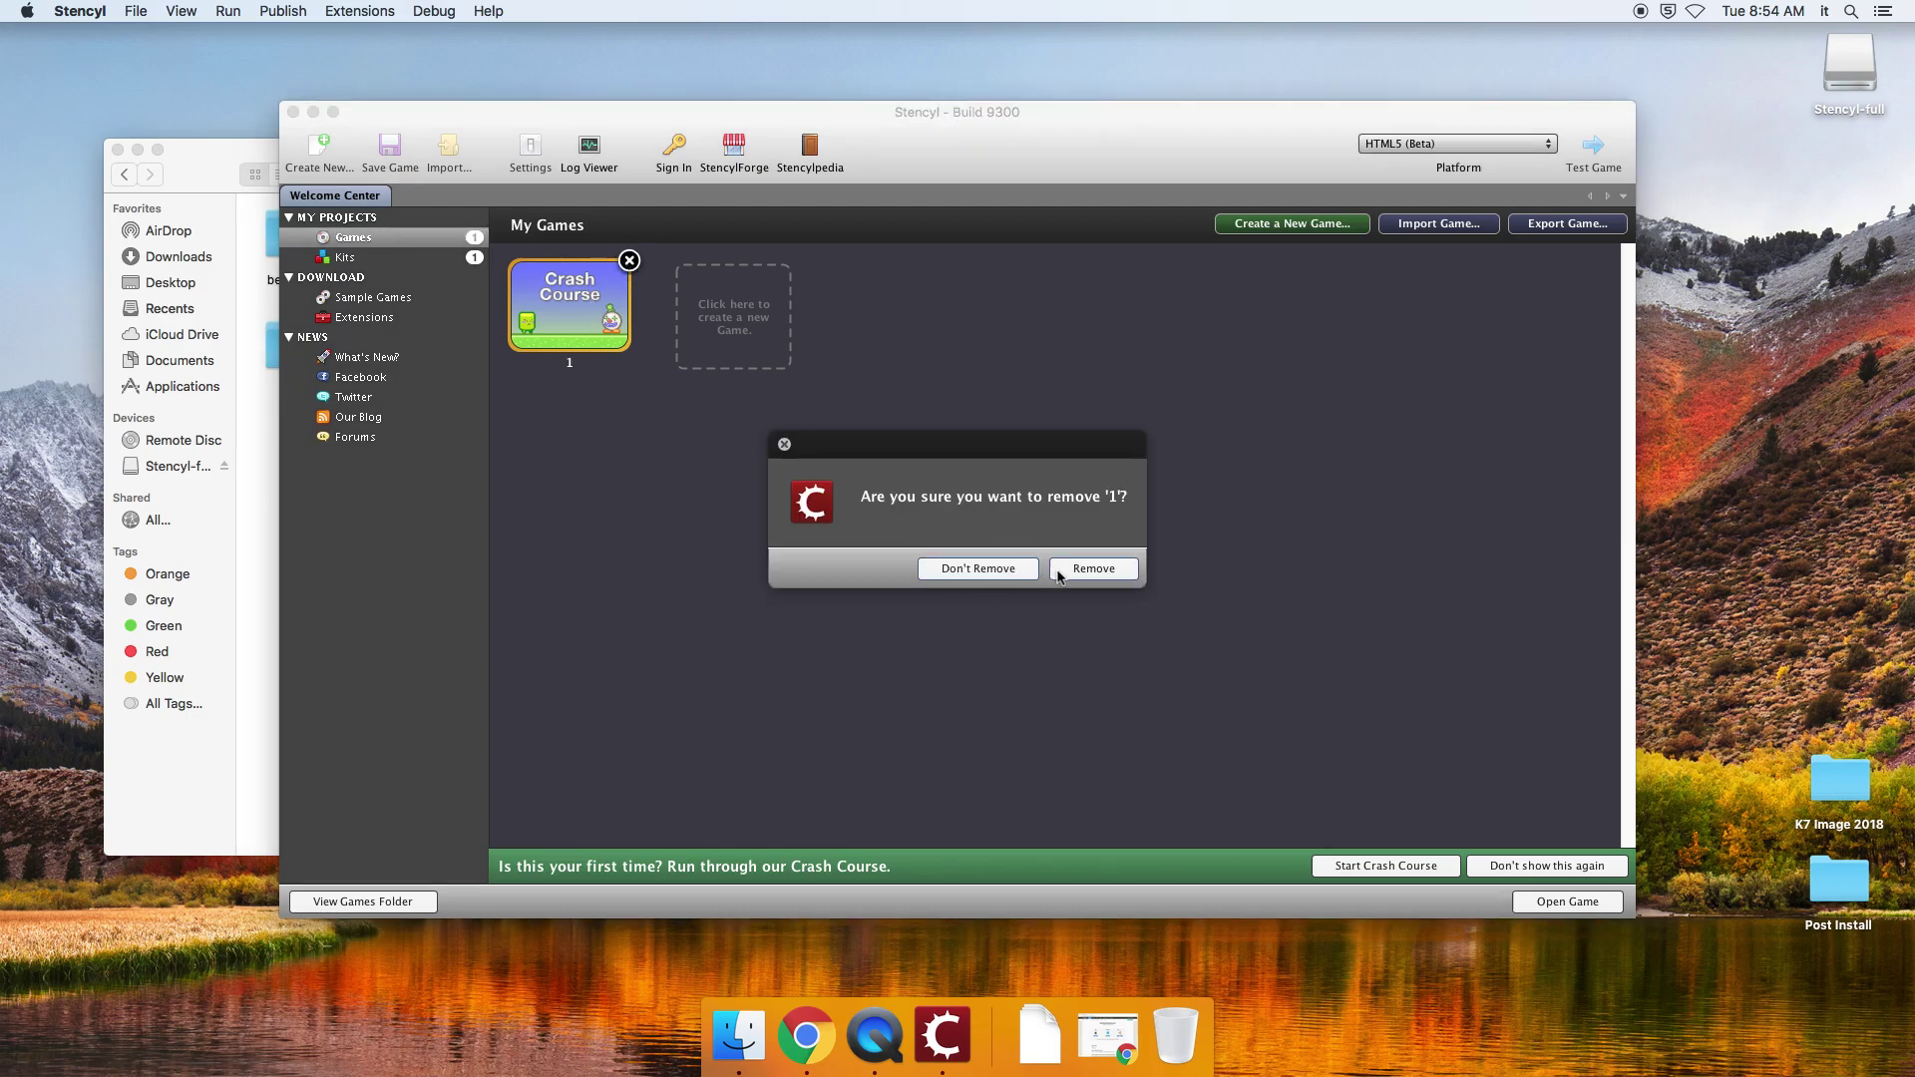
{"action": "left_click", "coordinate": [1093, 565]}
- Remove the Crash Course Kit from My Kits and open the Crash Course tutorial in Chrome
{"action": "left_click", "coordinate": [451, 261]}
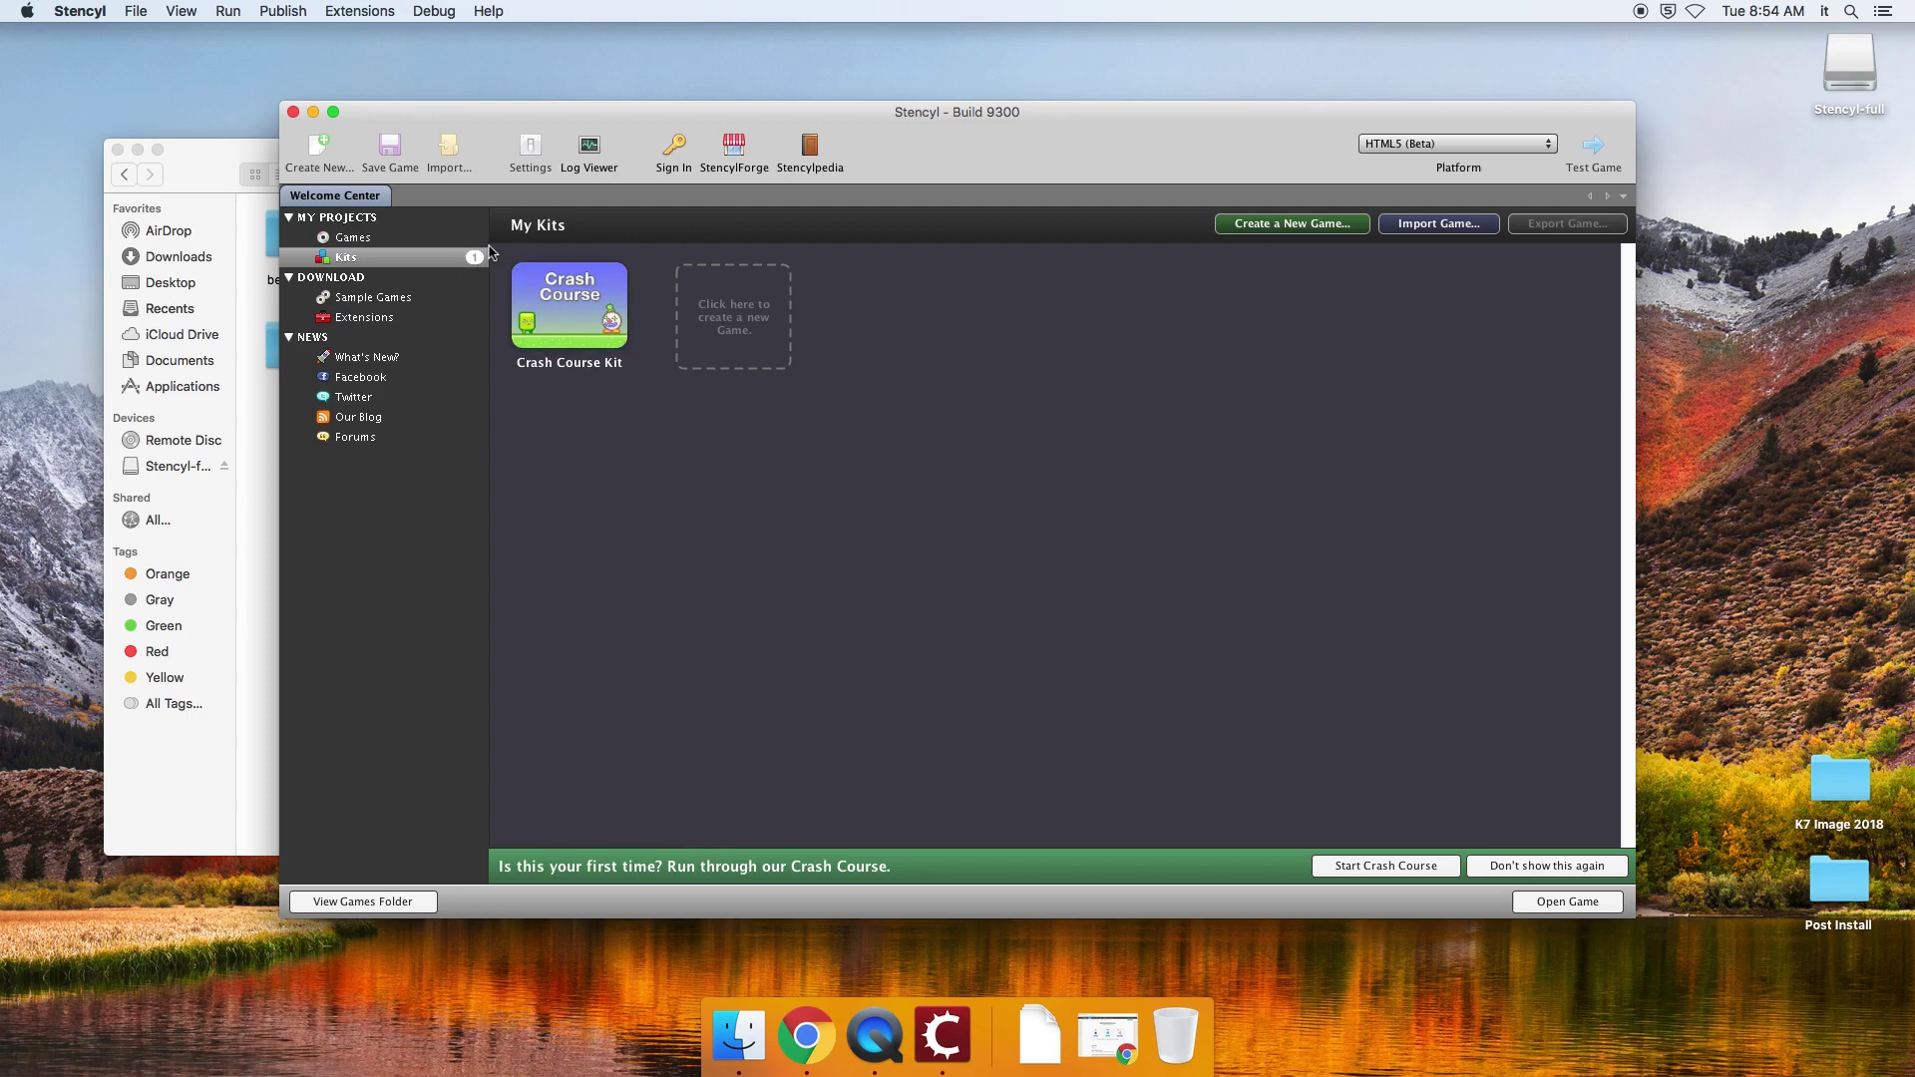
{"action": "left_click", "coordinate": [630, 261]}
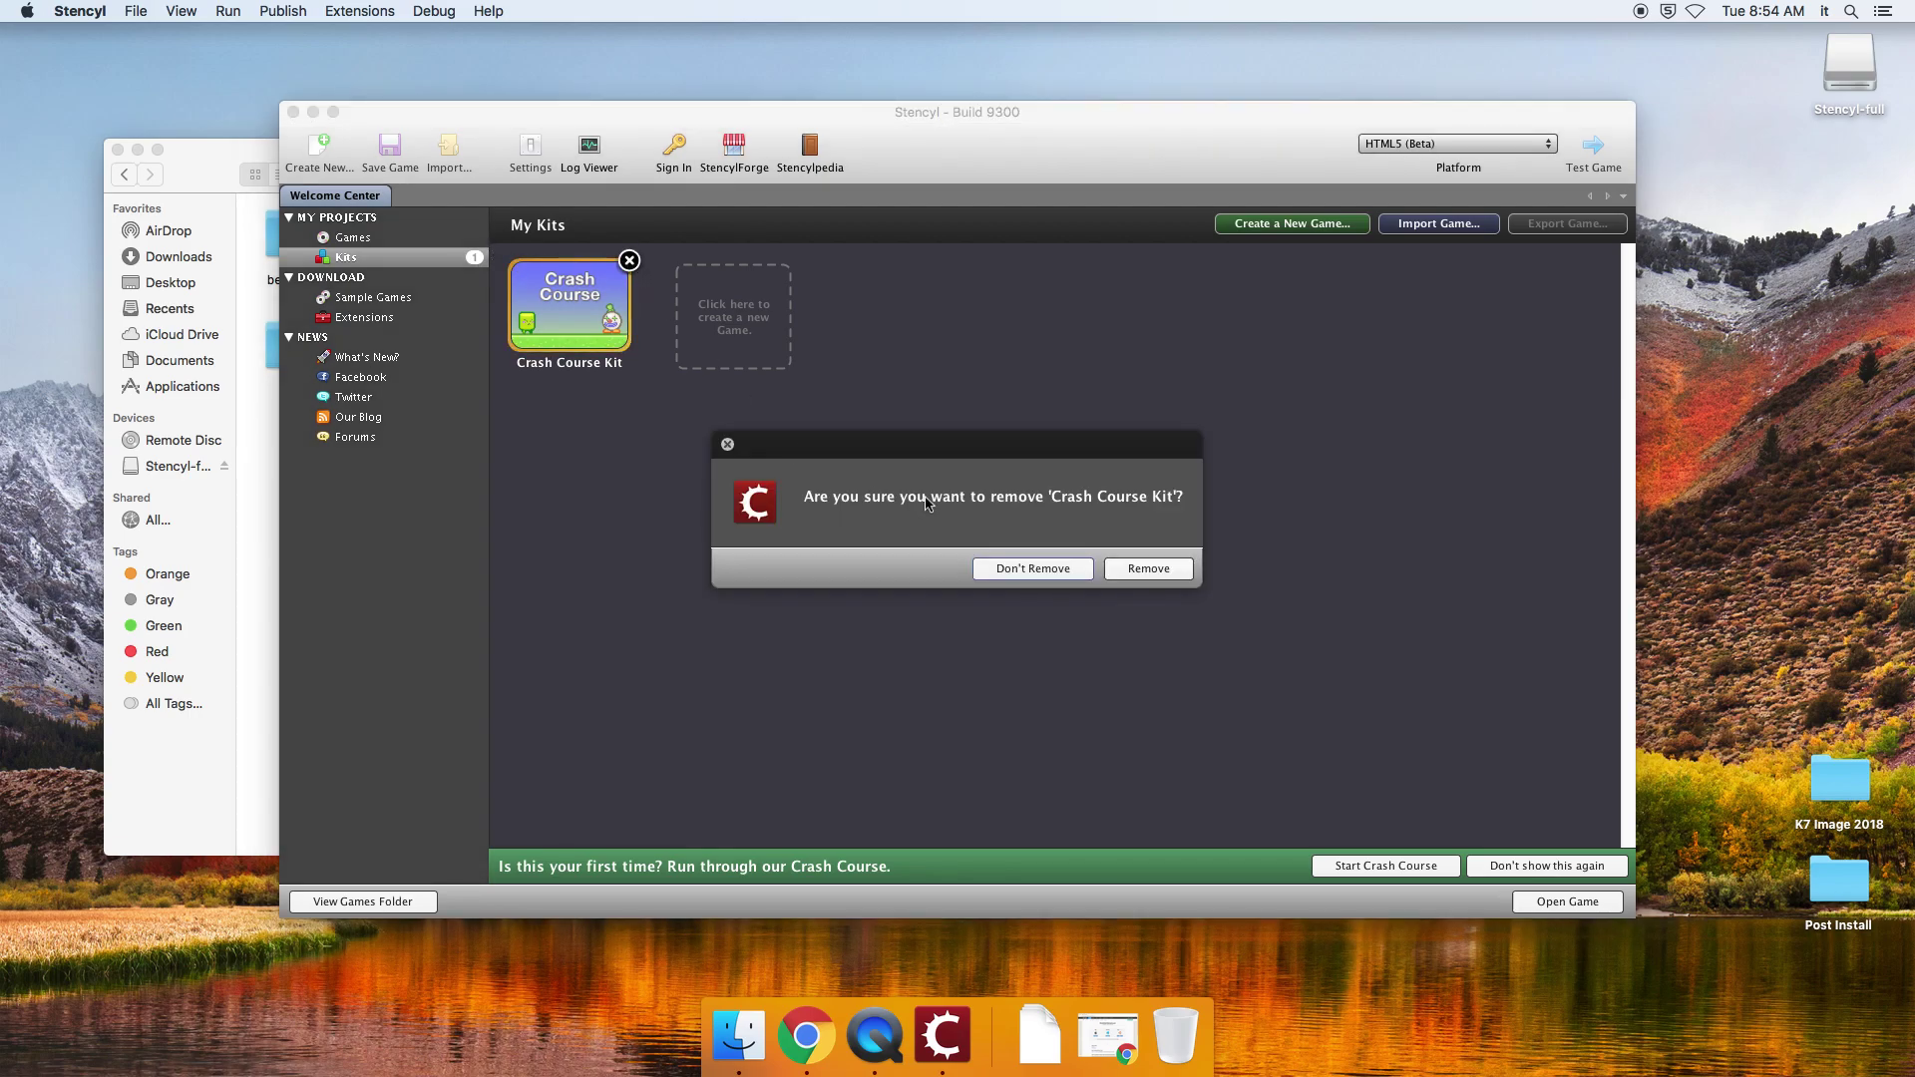
{"action": "left_click", "coordinate": [1130, 571]}
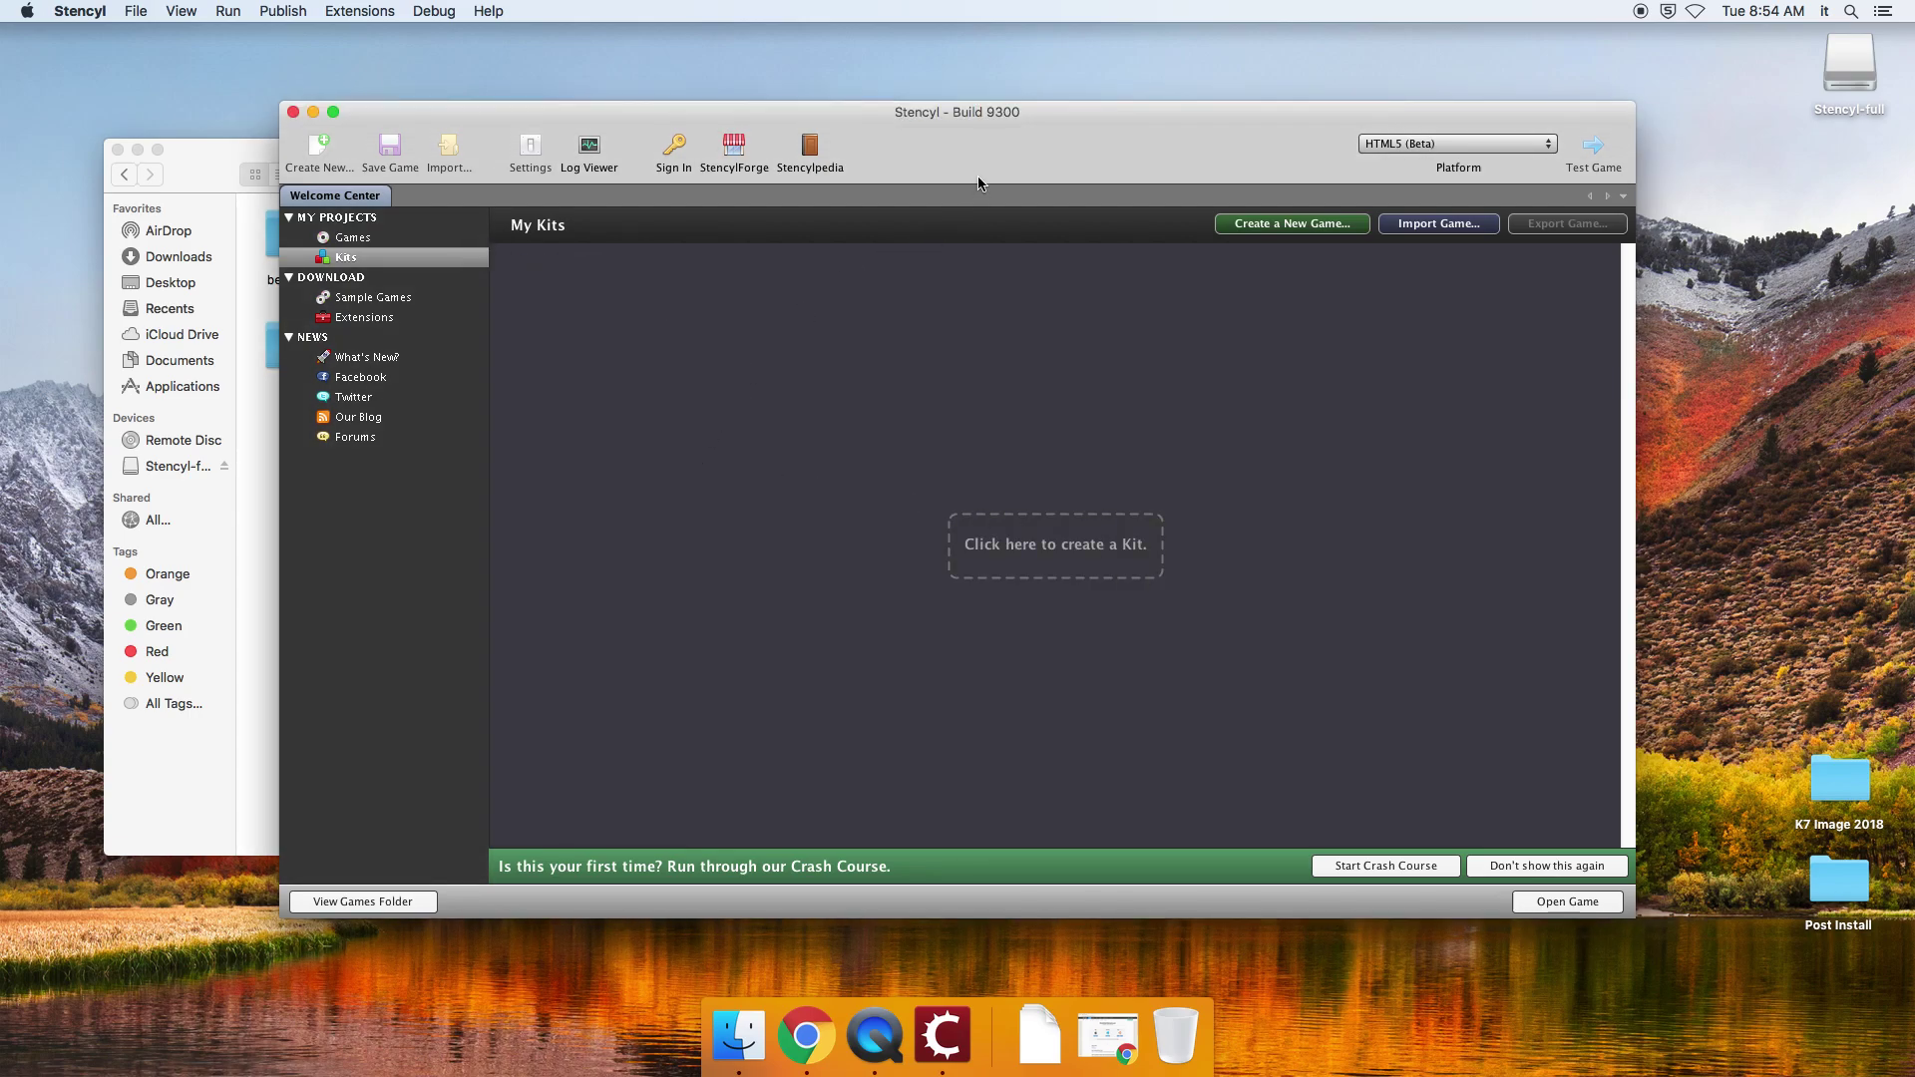
{"action": "left_click_drag", "start_coordinate": [966, 152], "coordinate": [884, 109]}
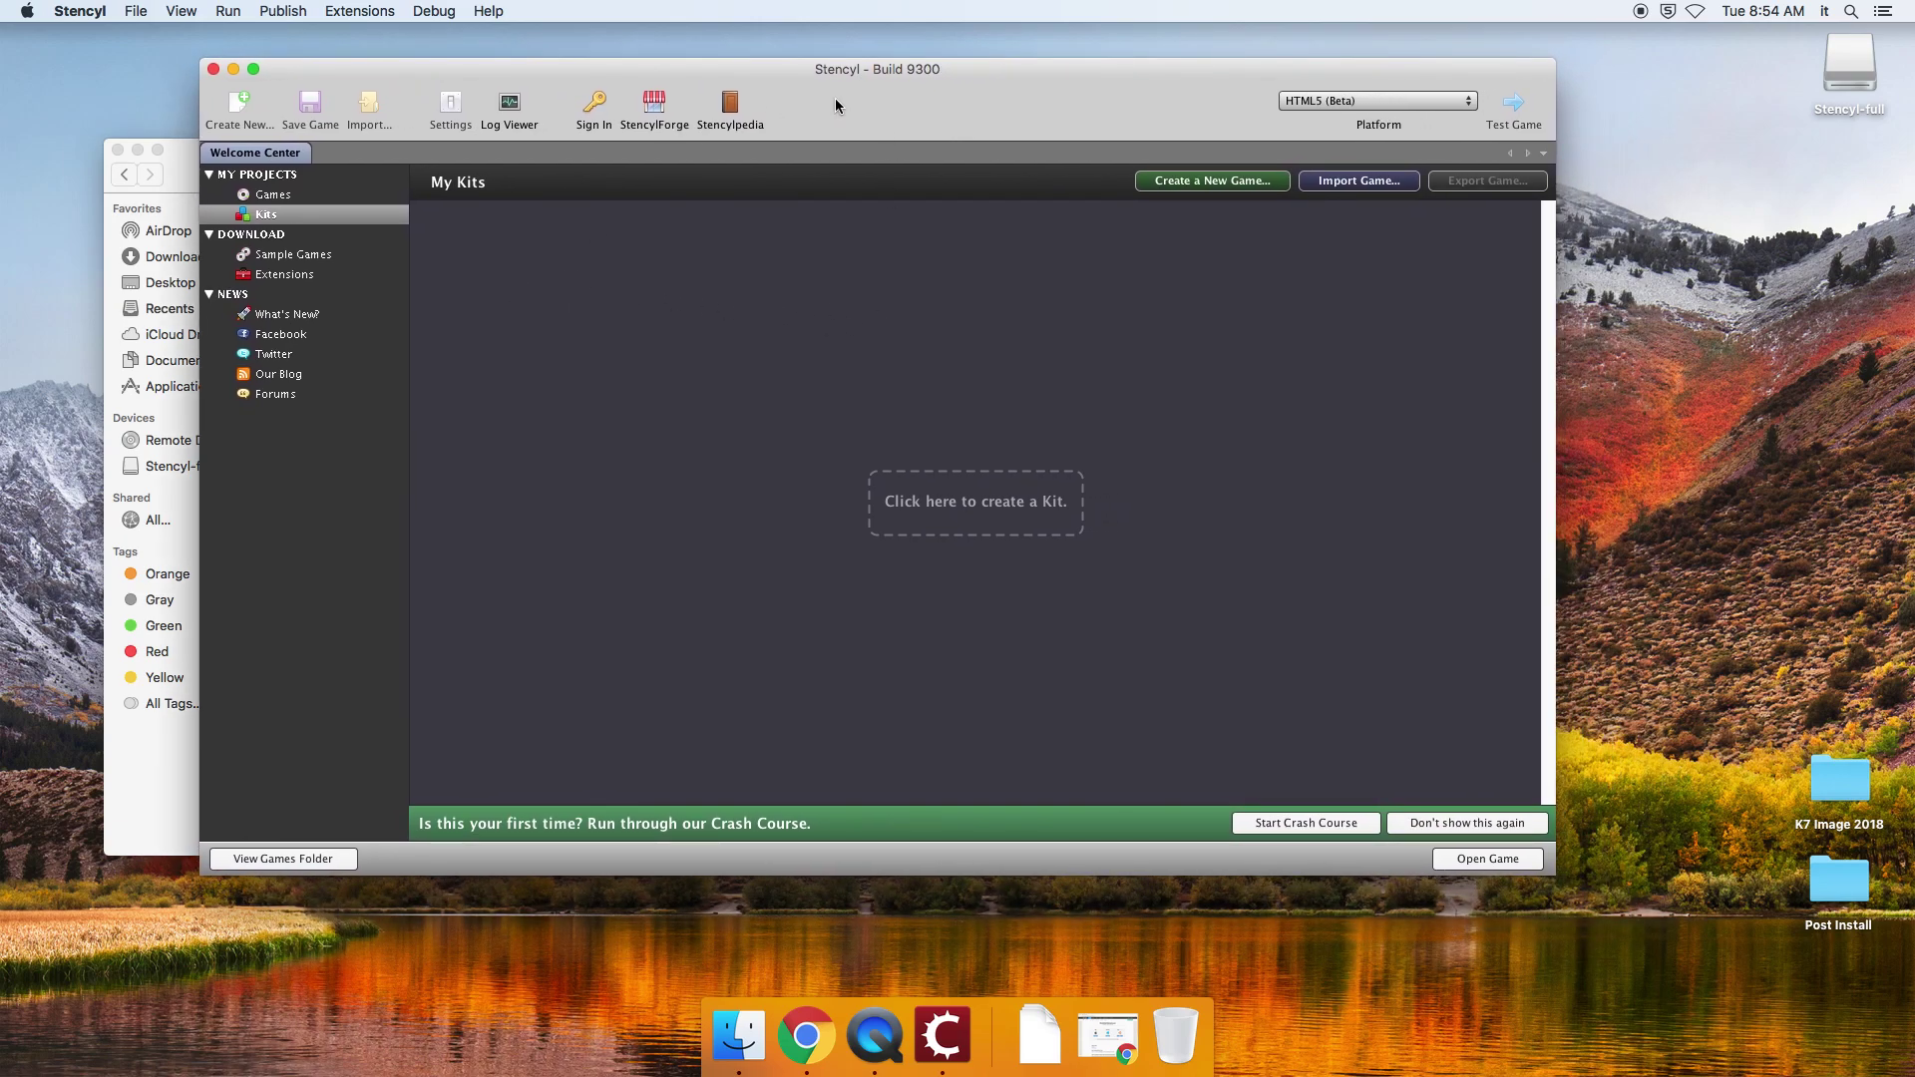
{"action": "left_click_drag", "start_coordinate": [839, 108], "coordinate": [927, 115]}
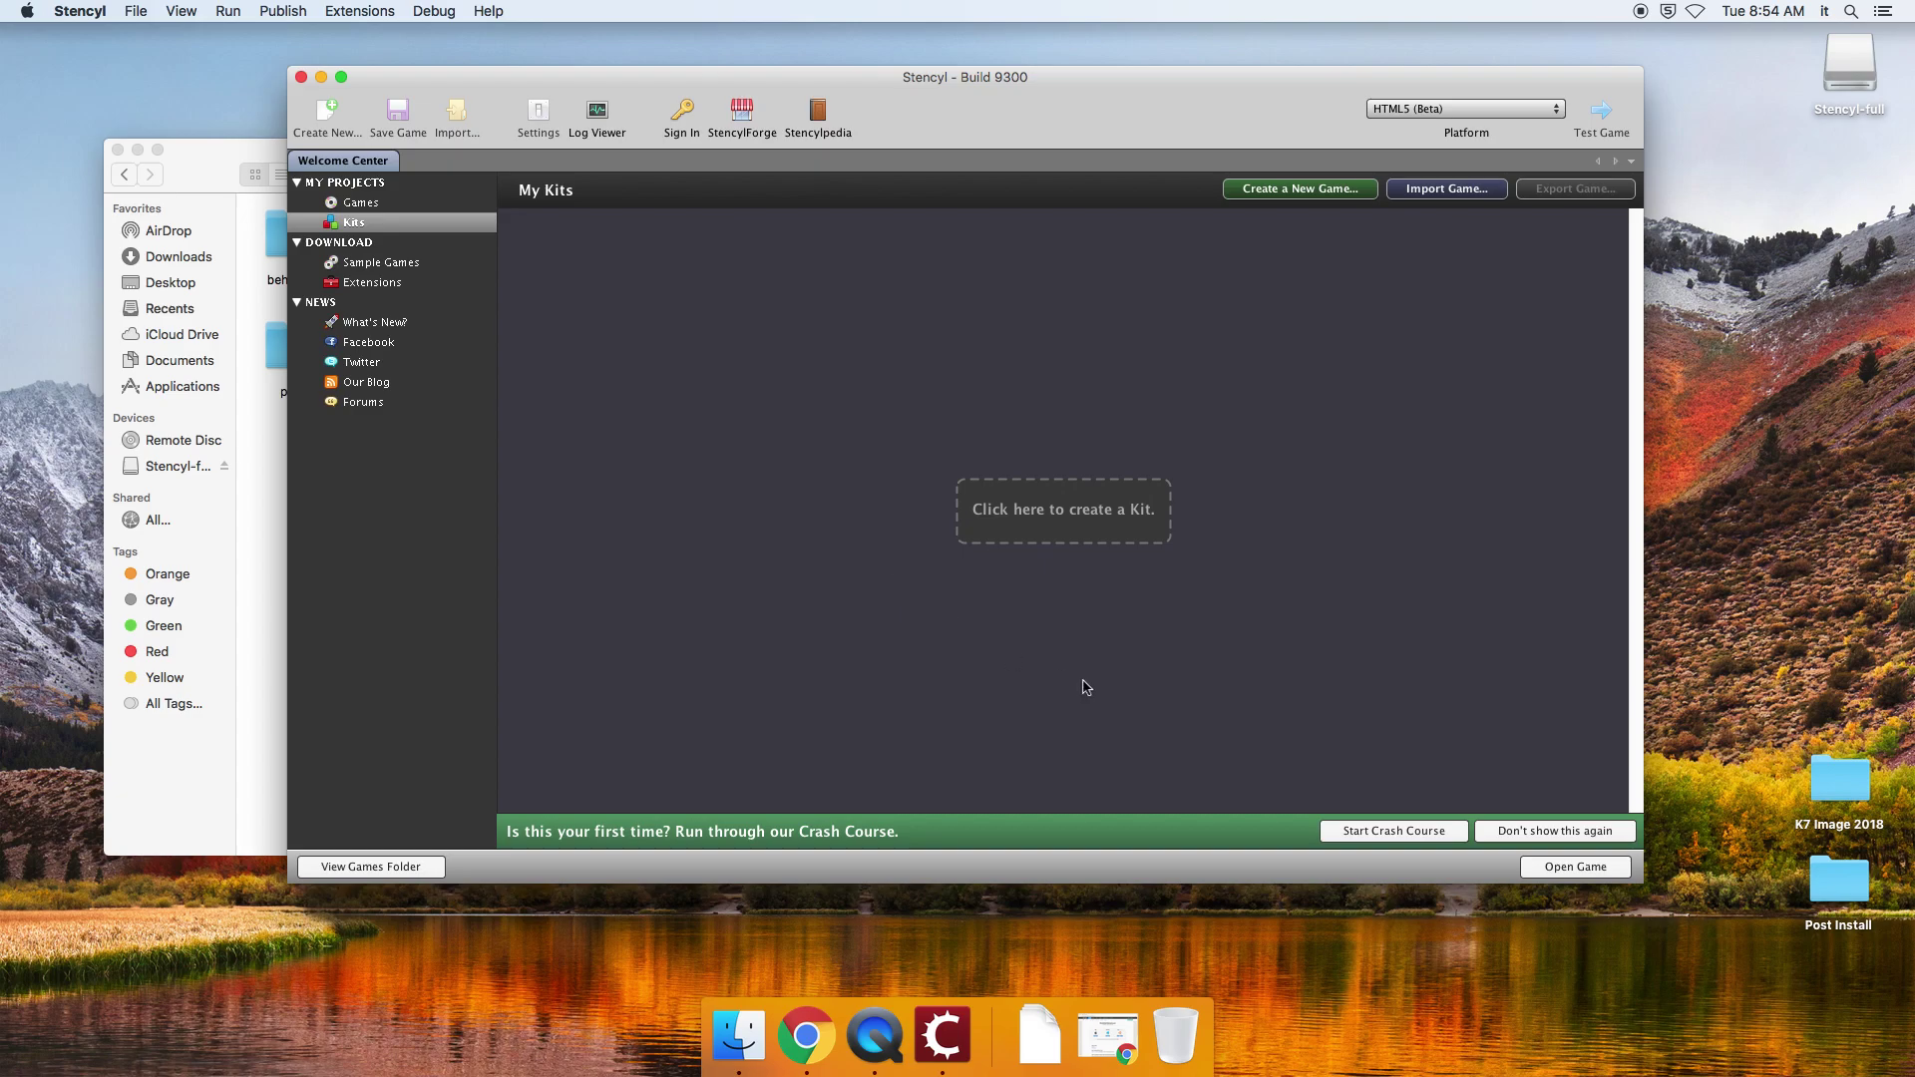
{"action": "left_click", "coordinate": [1347, 831]}
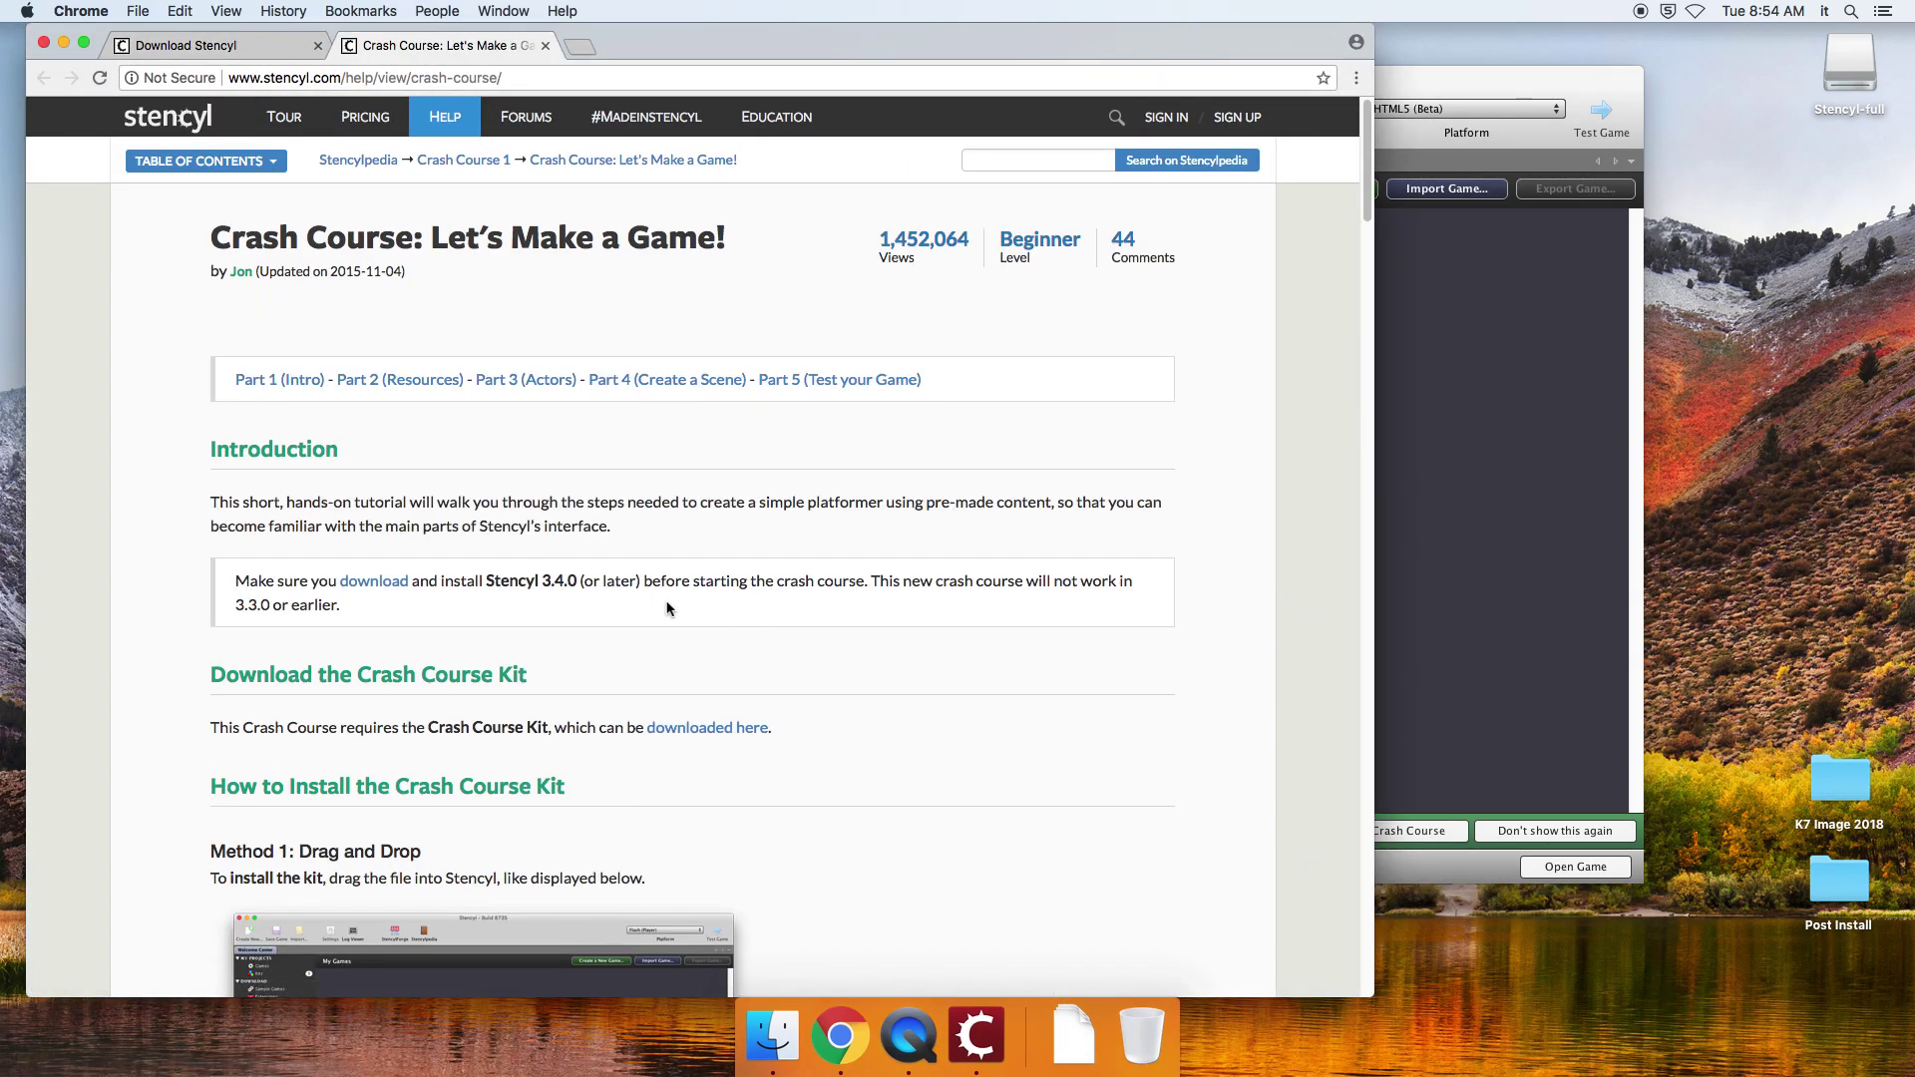
- Download Crash Course Kit.stencyl from the tutorial page and return to Stencyl
{"action": "scroll", "coordinate": [616, 605], "scroll_direction": "down", "scroll_amount": 3}
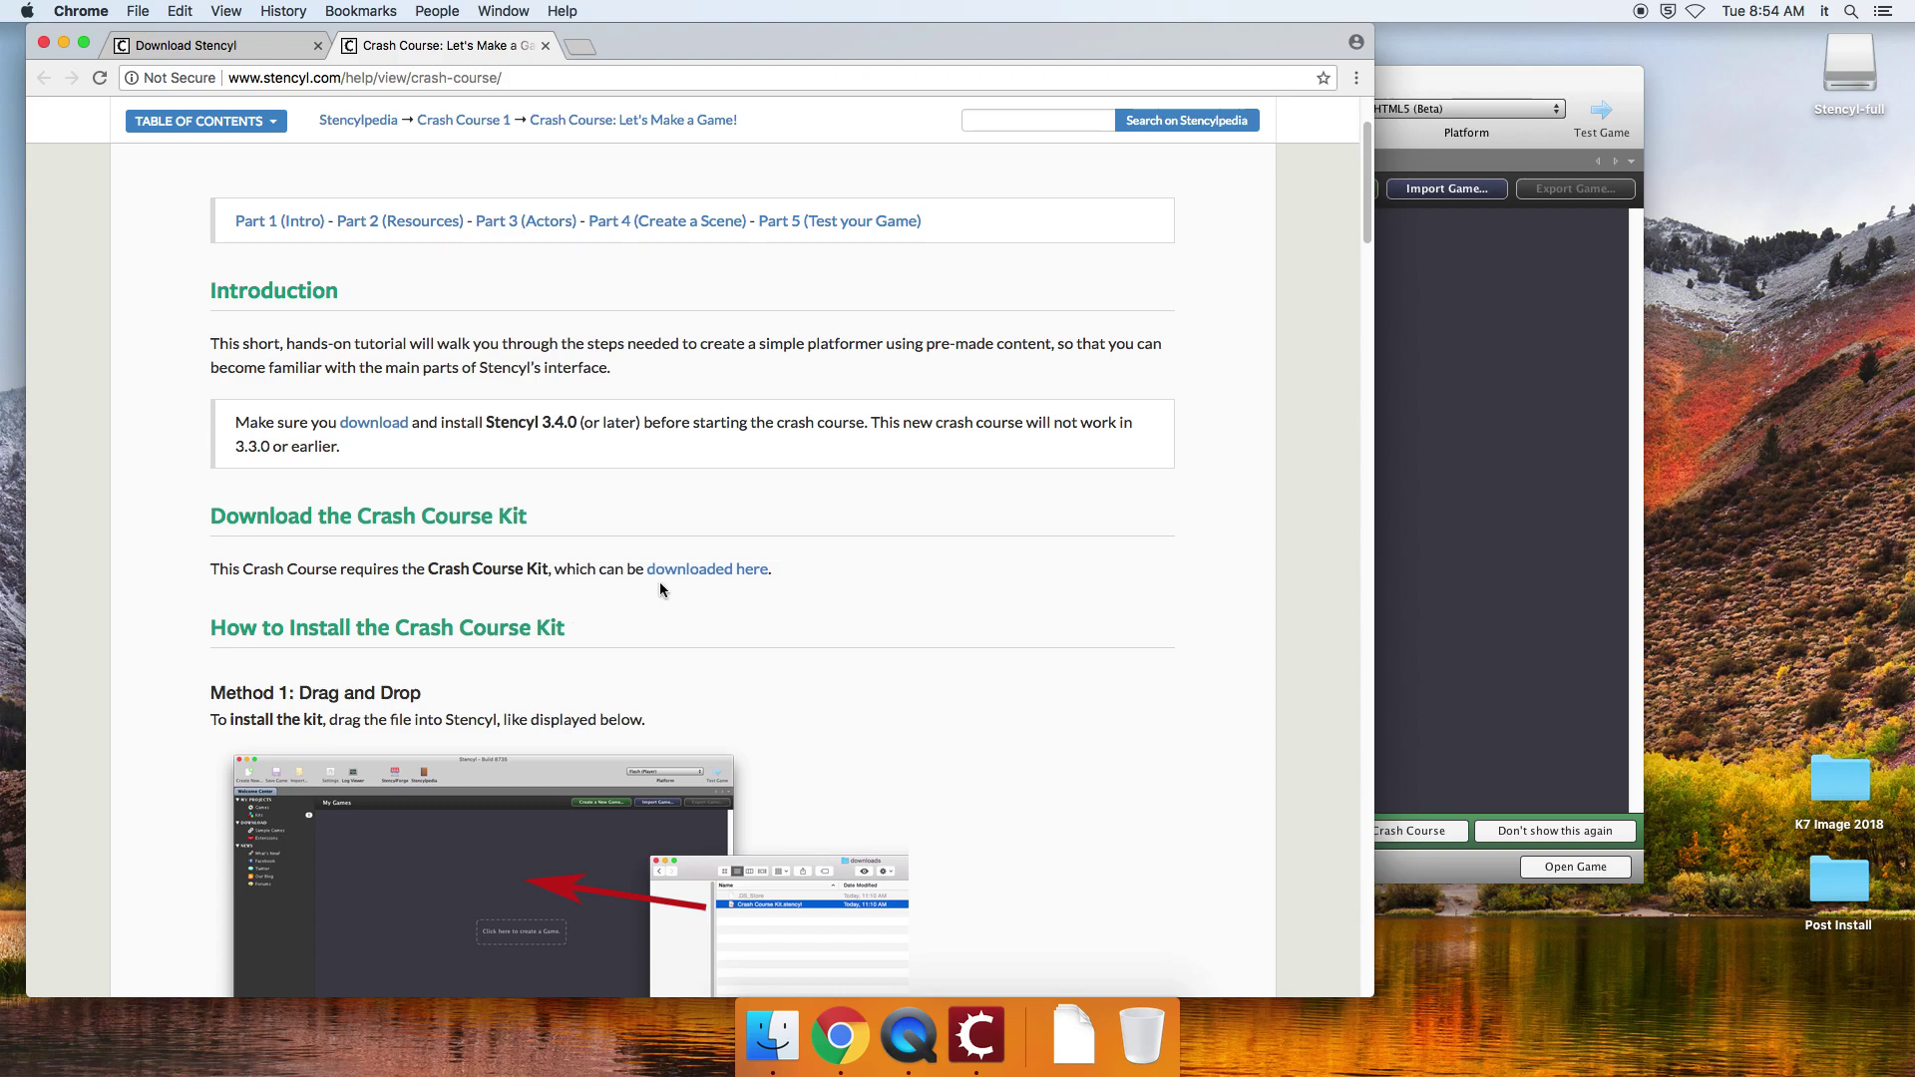
{"action": "left_click_drag", "start_coordinate": [428, 569], "coordinate": [553, 570]}
{"action": "left_click", "coordinate": [695, 576]}
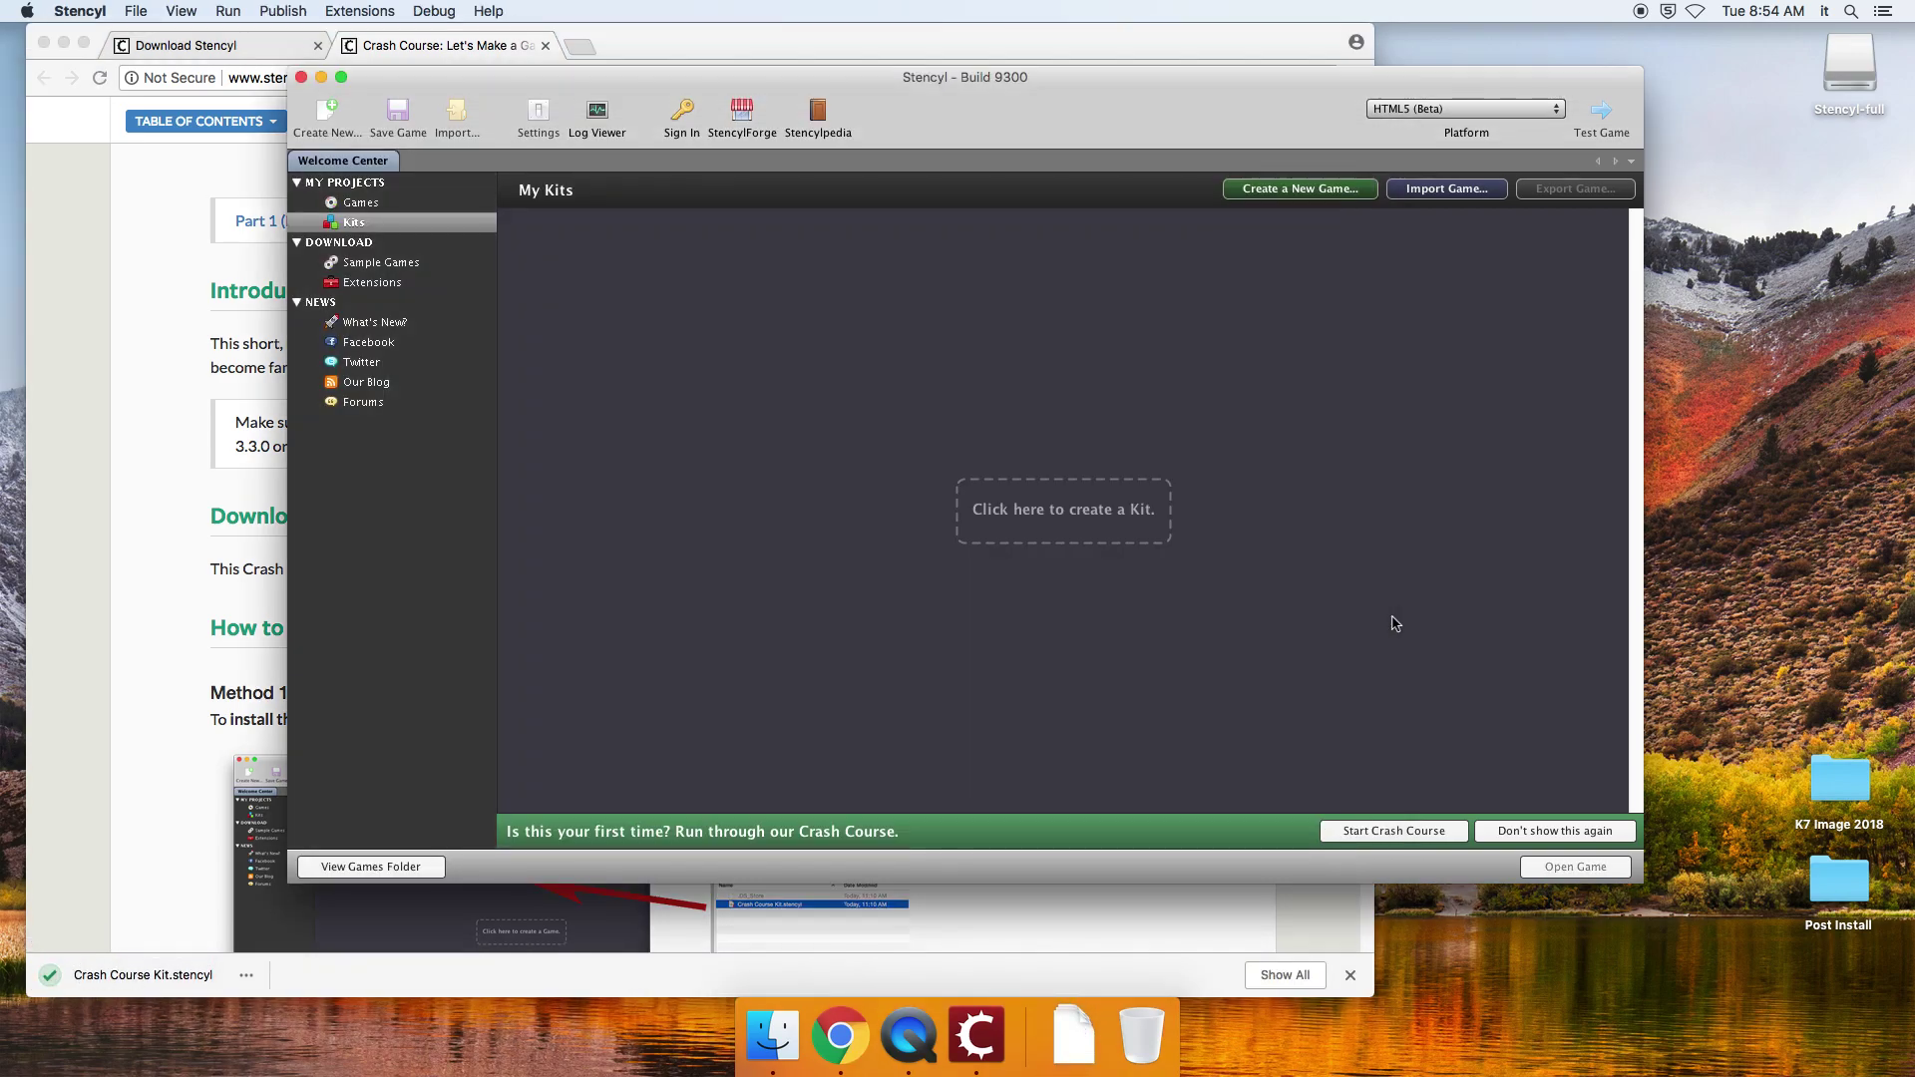
{"action": "left_click", "coordinate": [1392, 623]}
- Import Crash Course Kit.stencyl from Downloads with File > Import Game
{"action": "left_click_drag", "start_coordinate": [427, 87], "coordinate": [365, 88]}
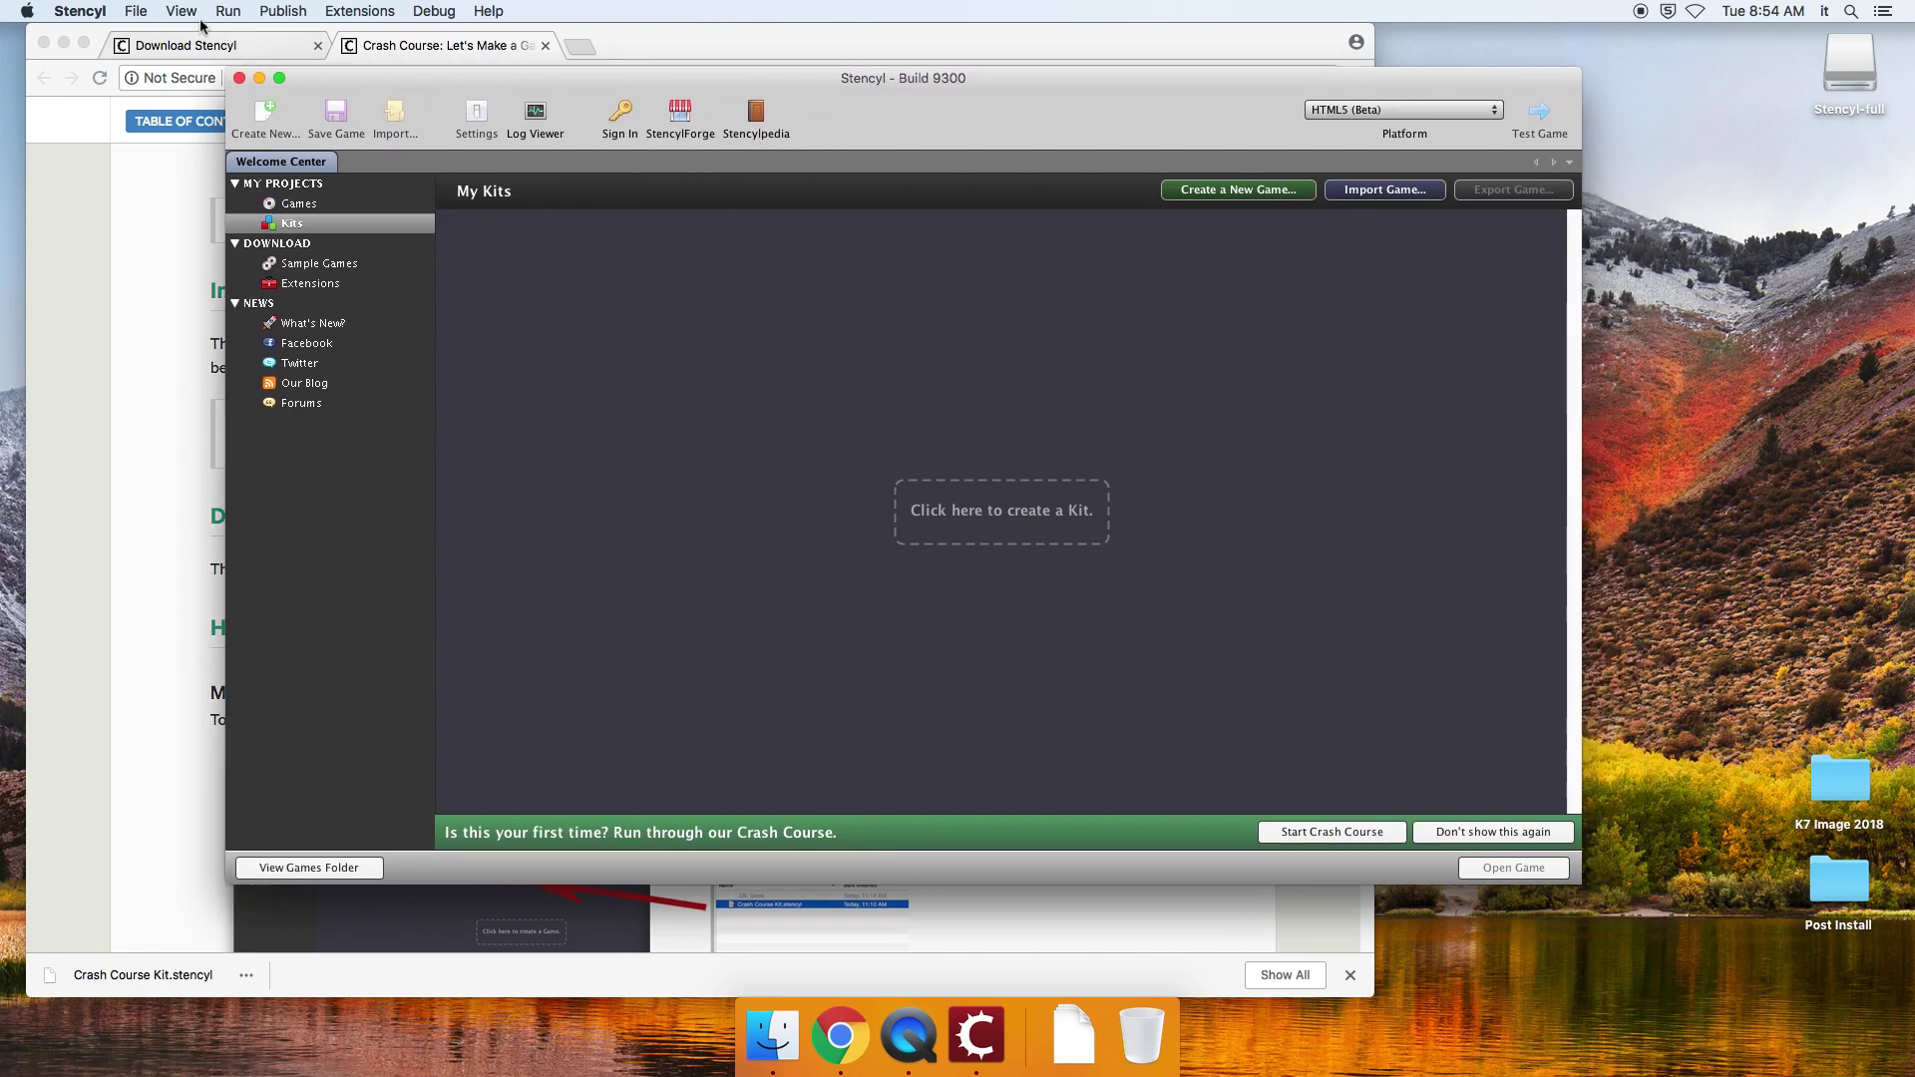
{"action": "left_click", "coordinate": [136, 12]}
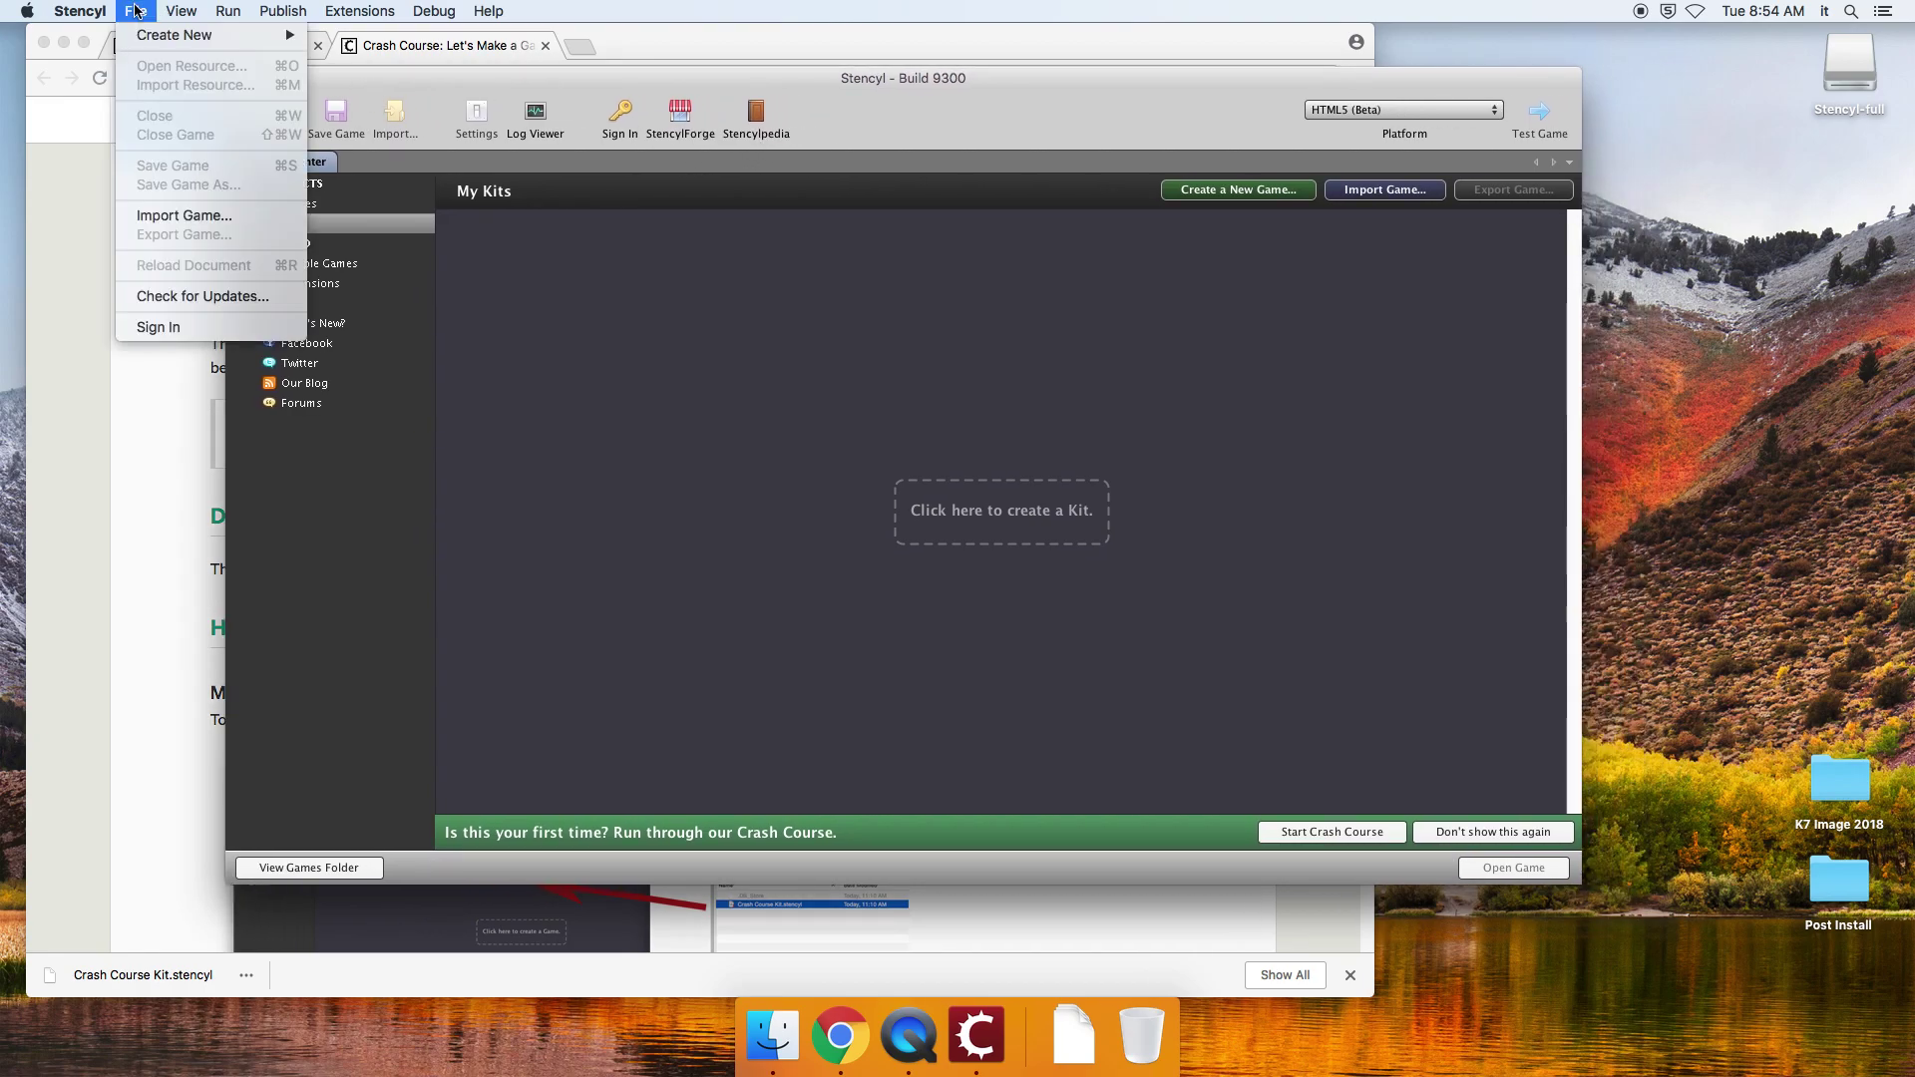
{"action": "left_click", "coordinate": [180, 217]}
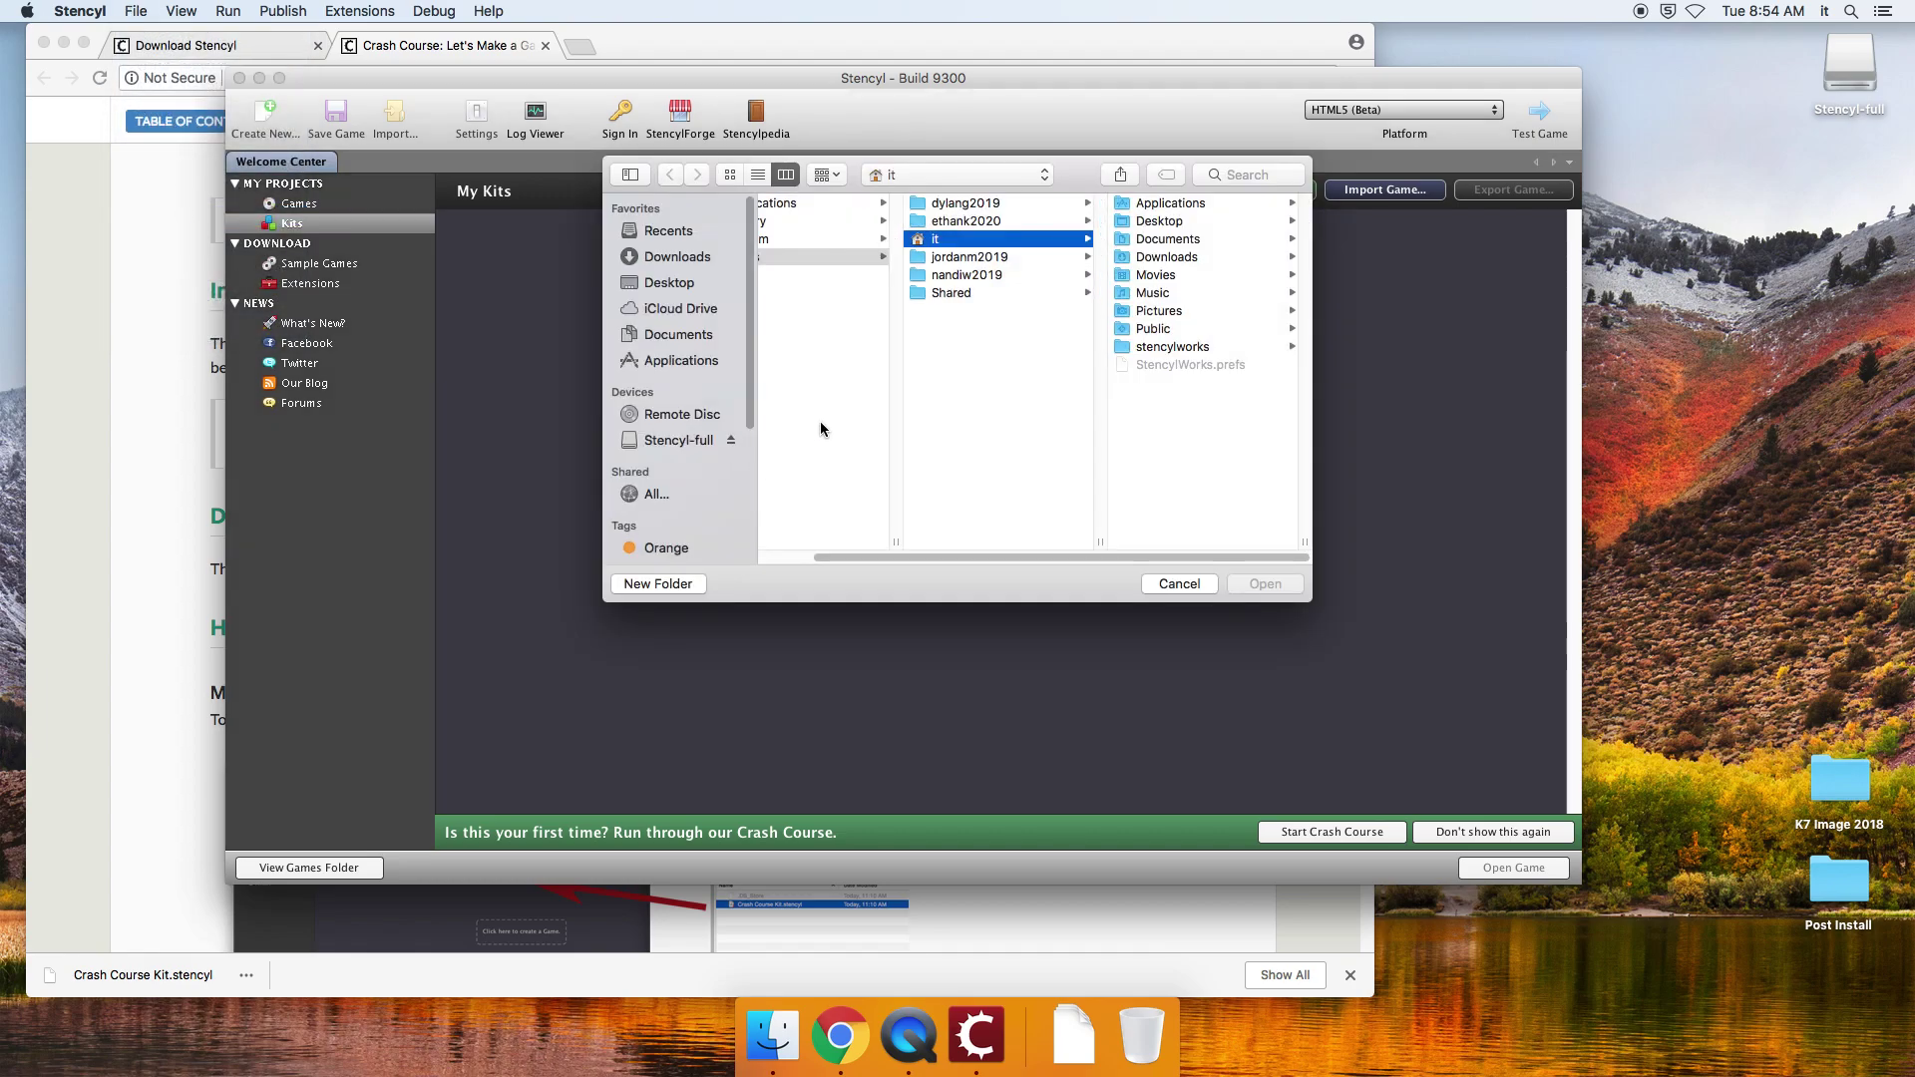
{"action": "left_click", "coordinate": [675, 258]}
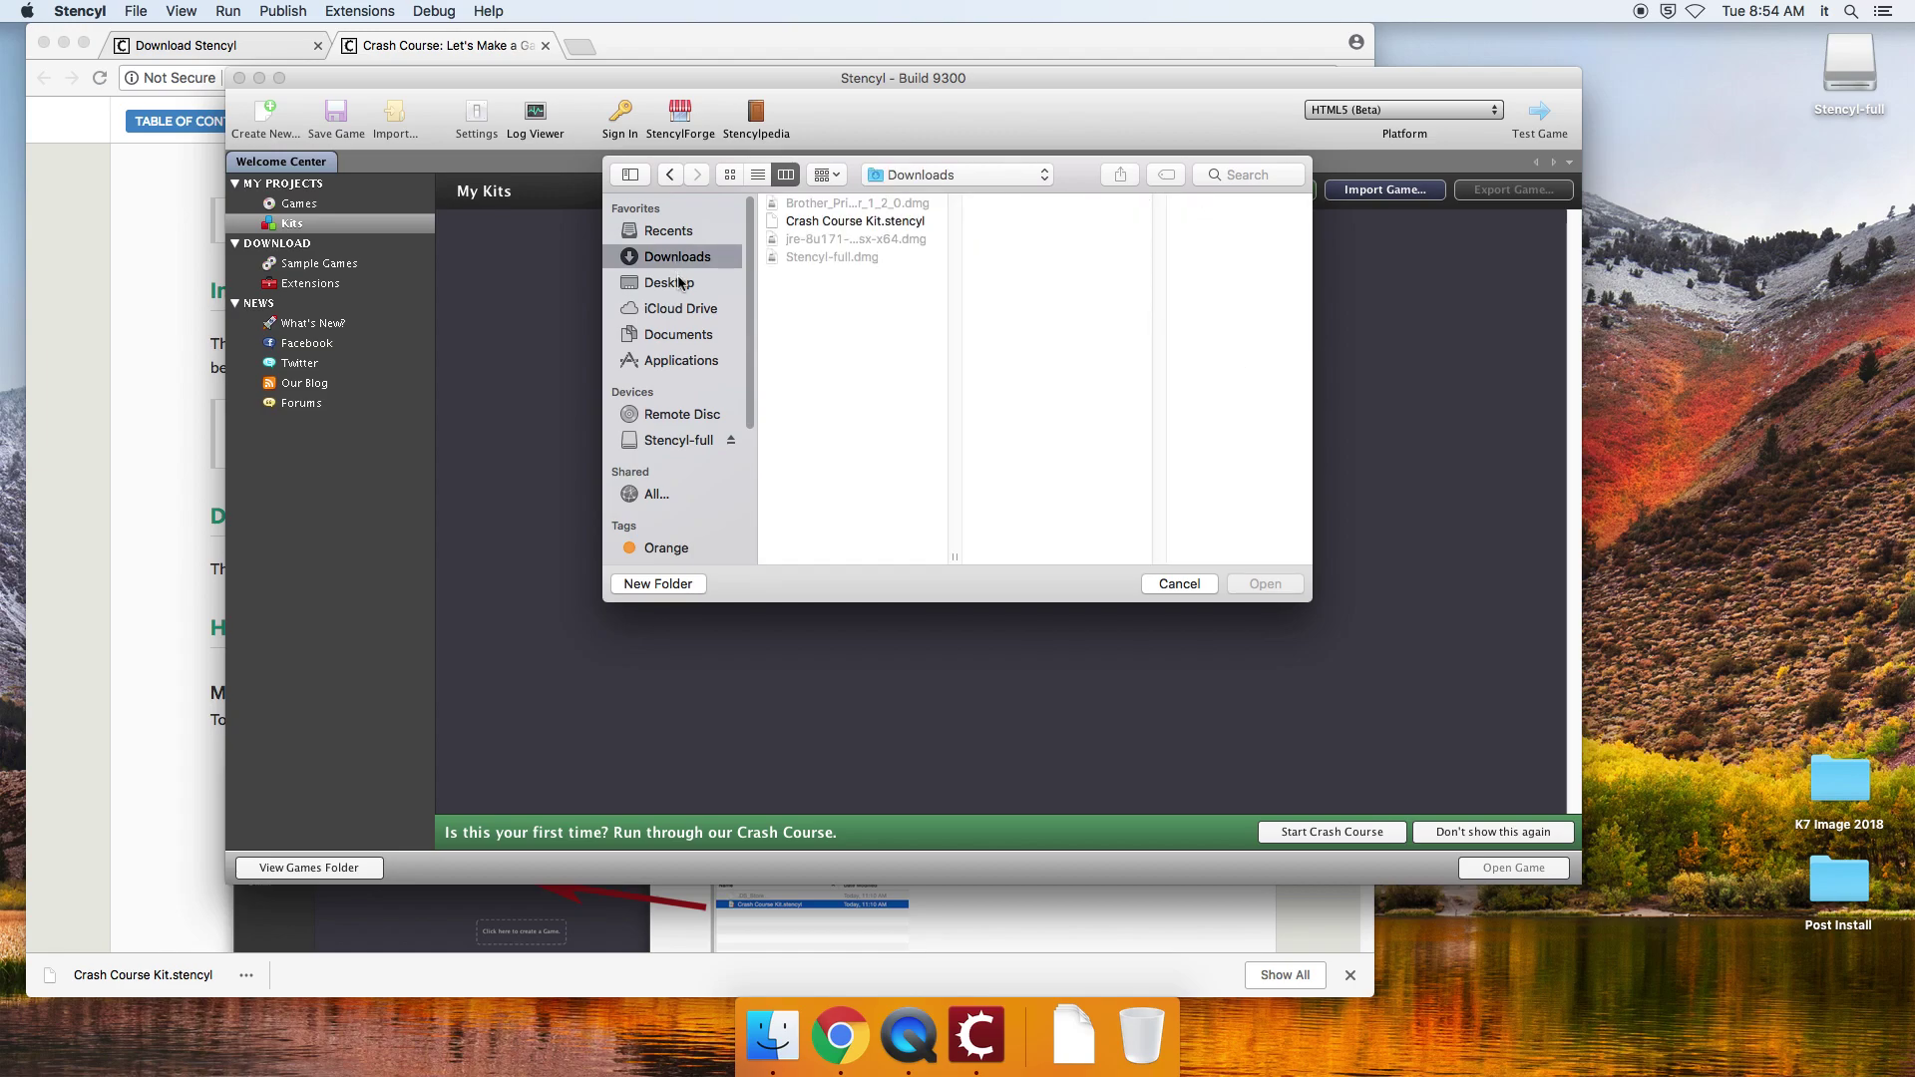
{"action": "double_click", "coordinate": [828, 222]}
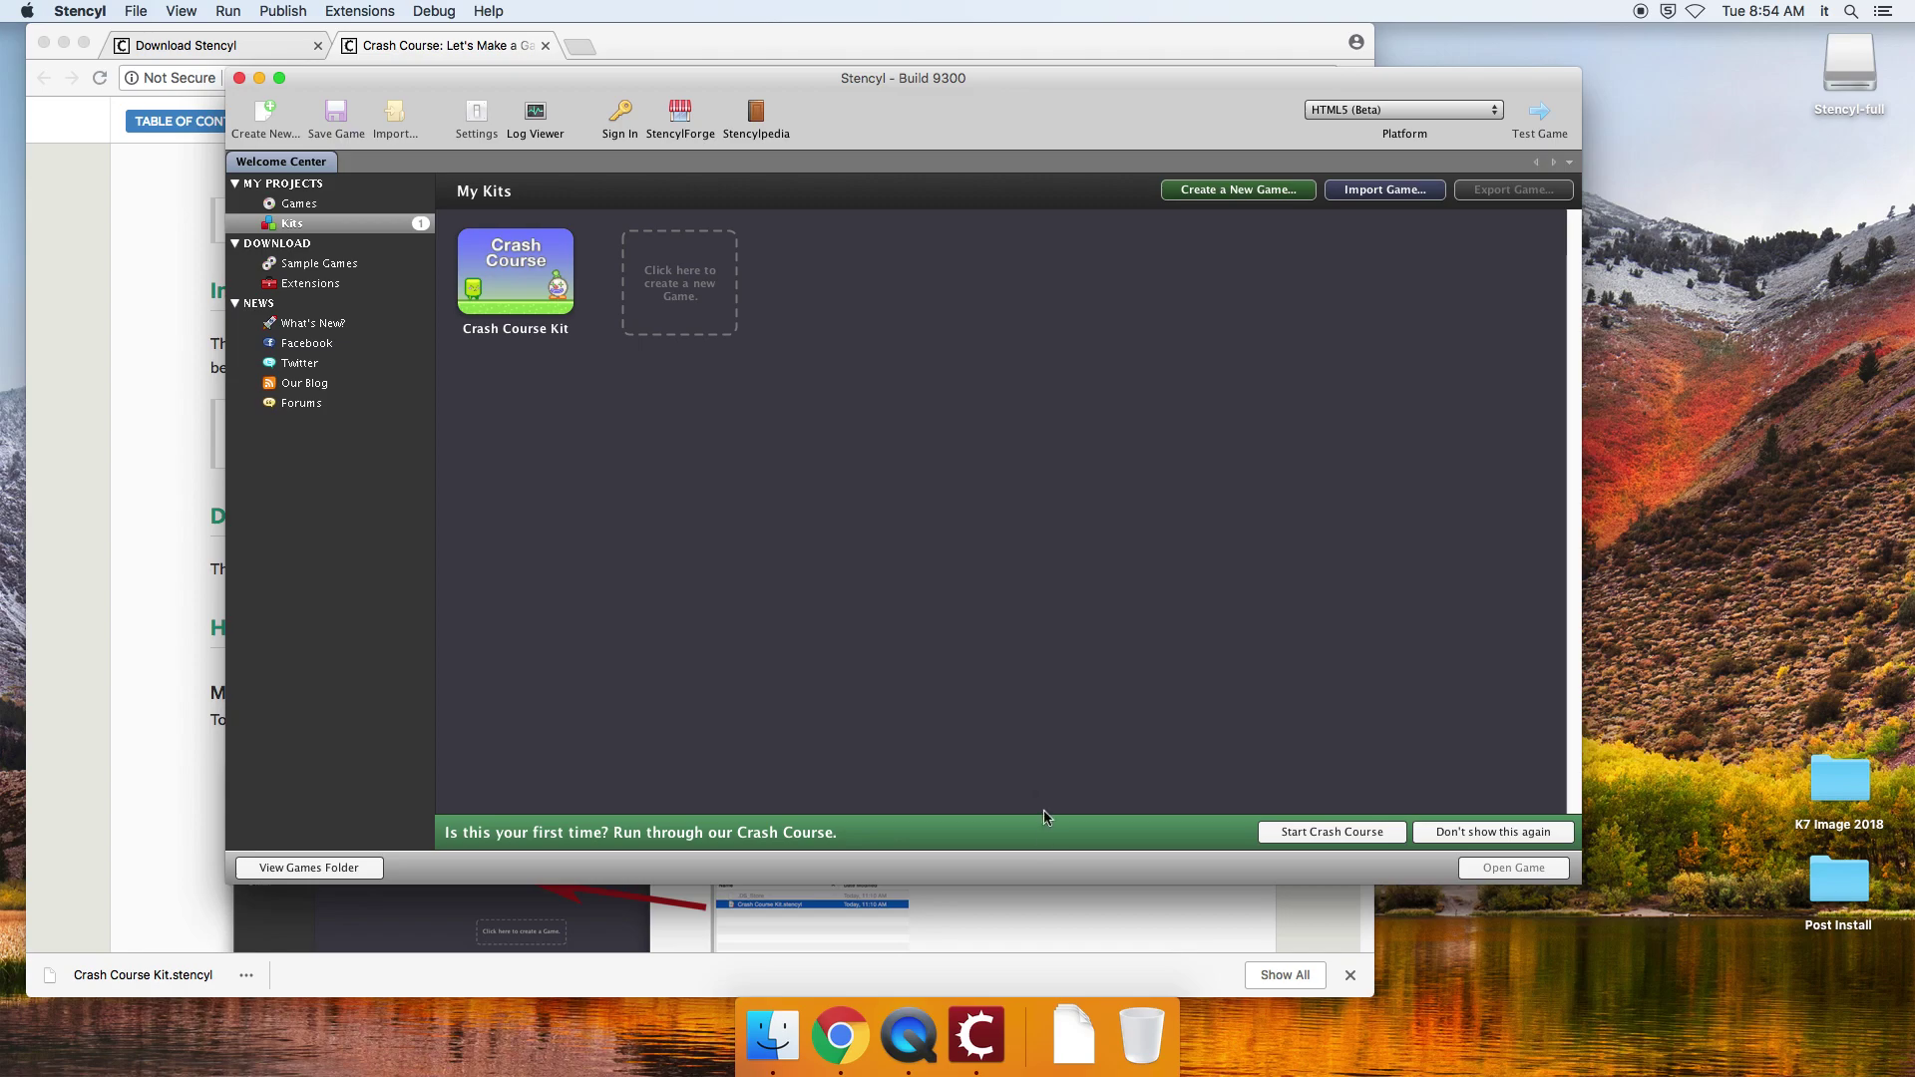
- Open the Downloads folder in Finder from the Dock stack
{"action": "left_click", "coordinate": [1075, 1038]}
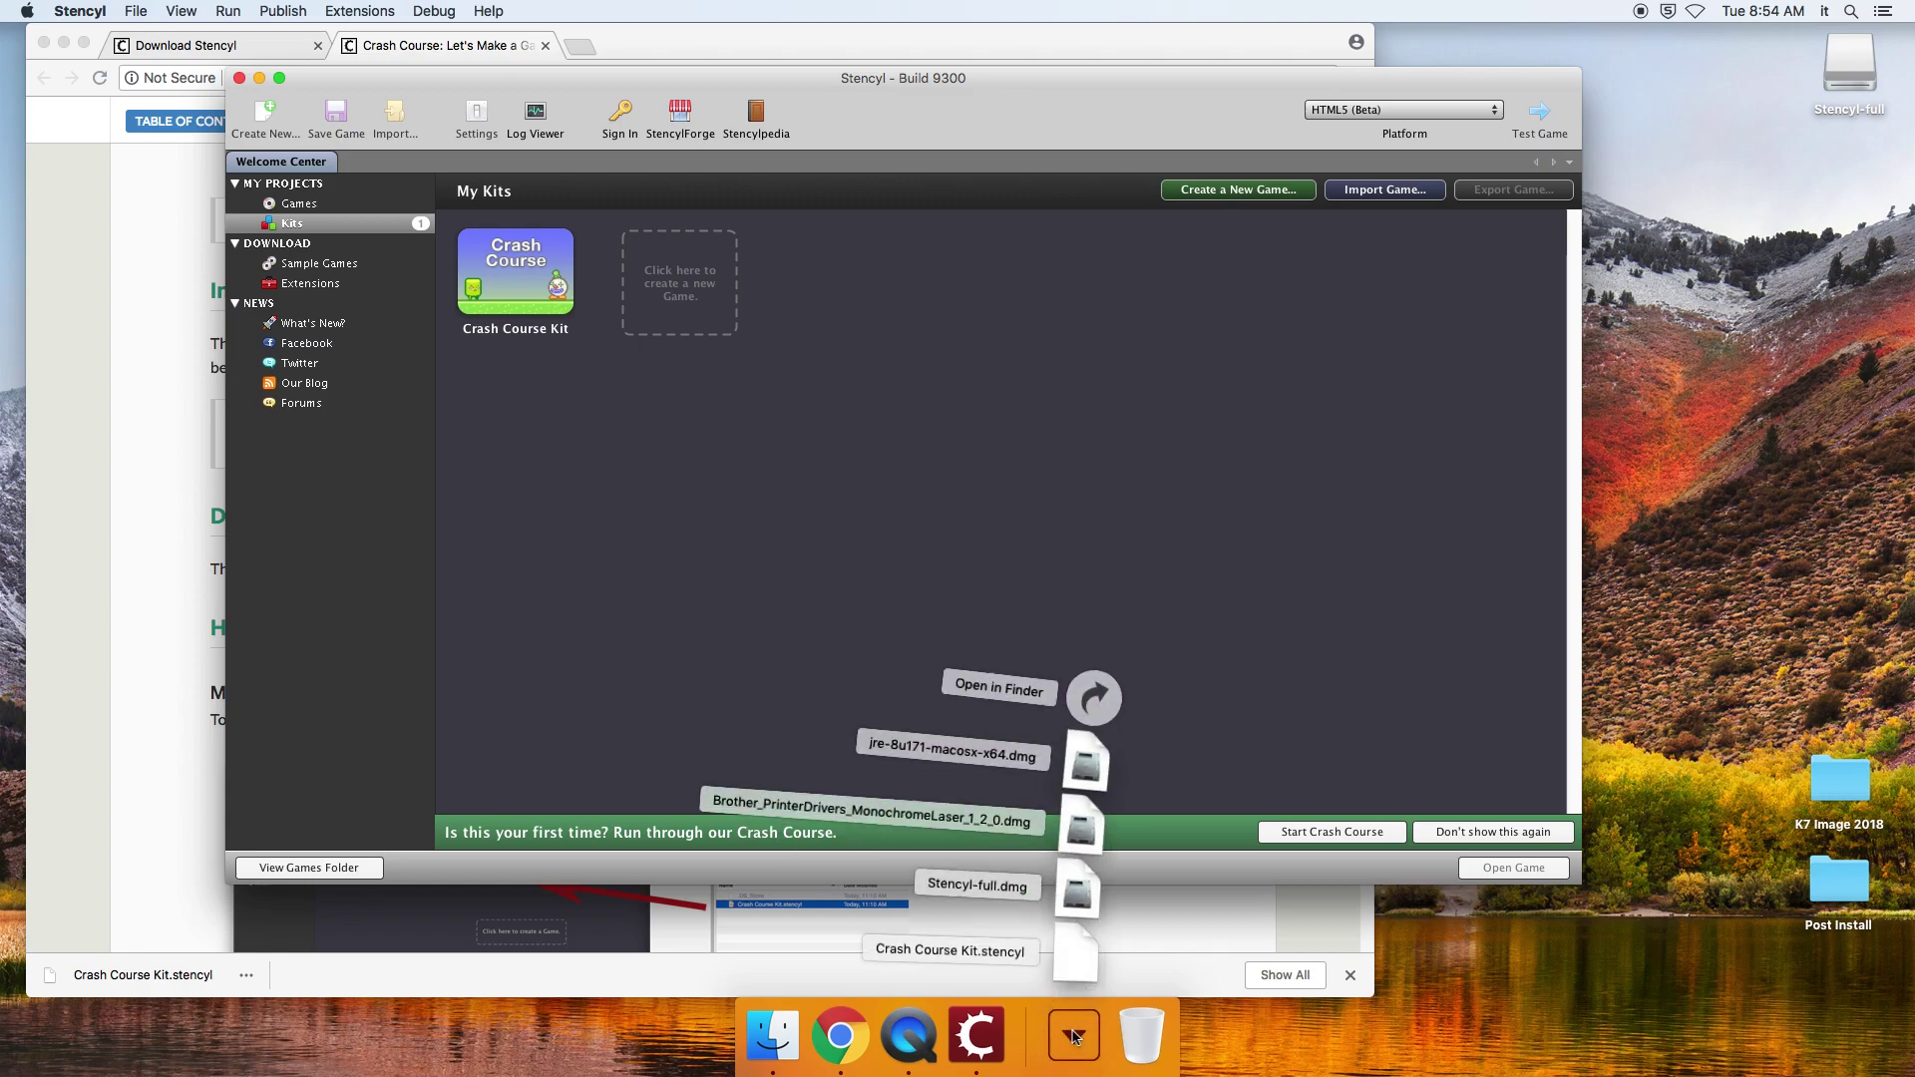
{"action": "left_click", "coordinate": [1095, 702]}
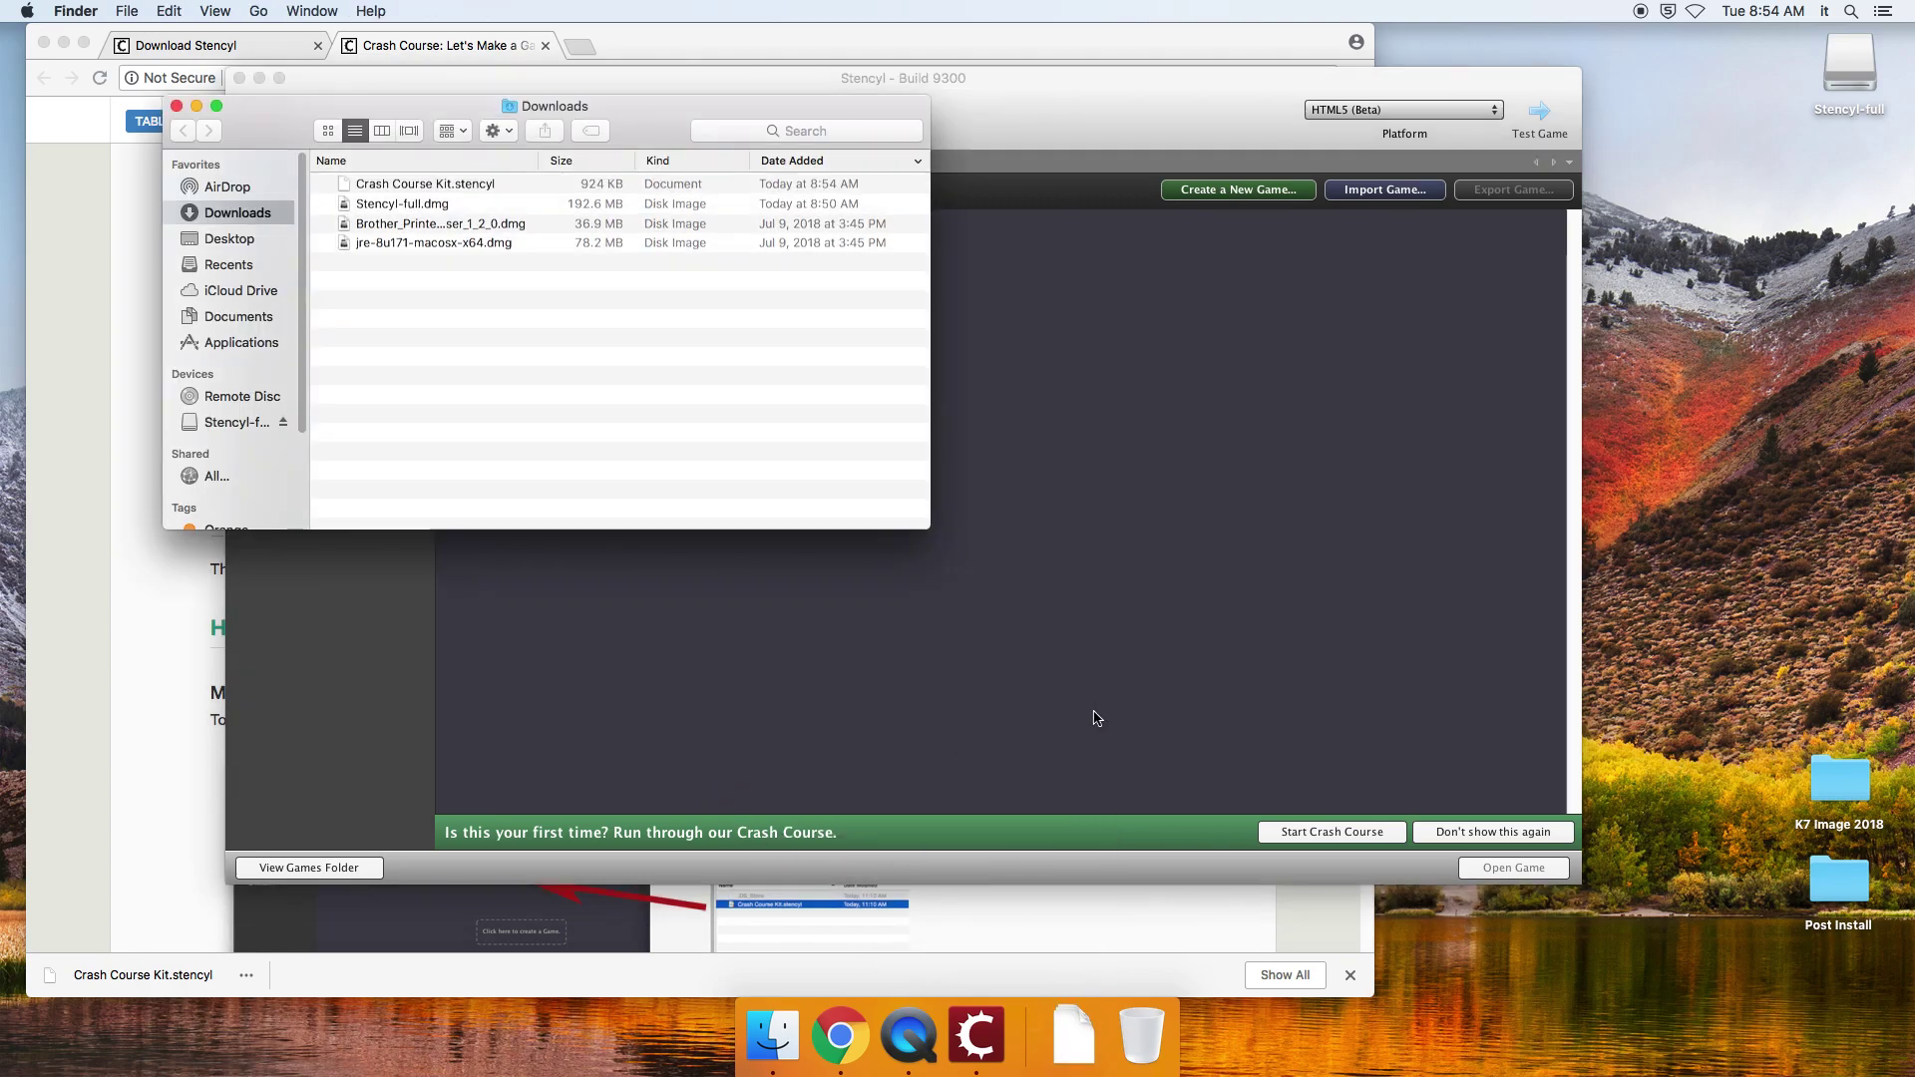
{"action": "left_click_drag", "start_coordinate": [621, 126], "coordinate": [1528, 569]}
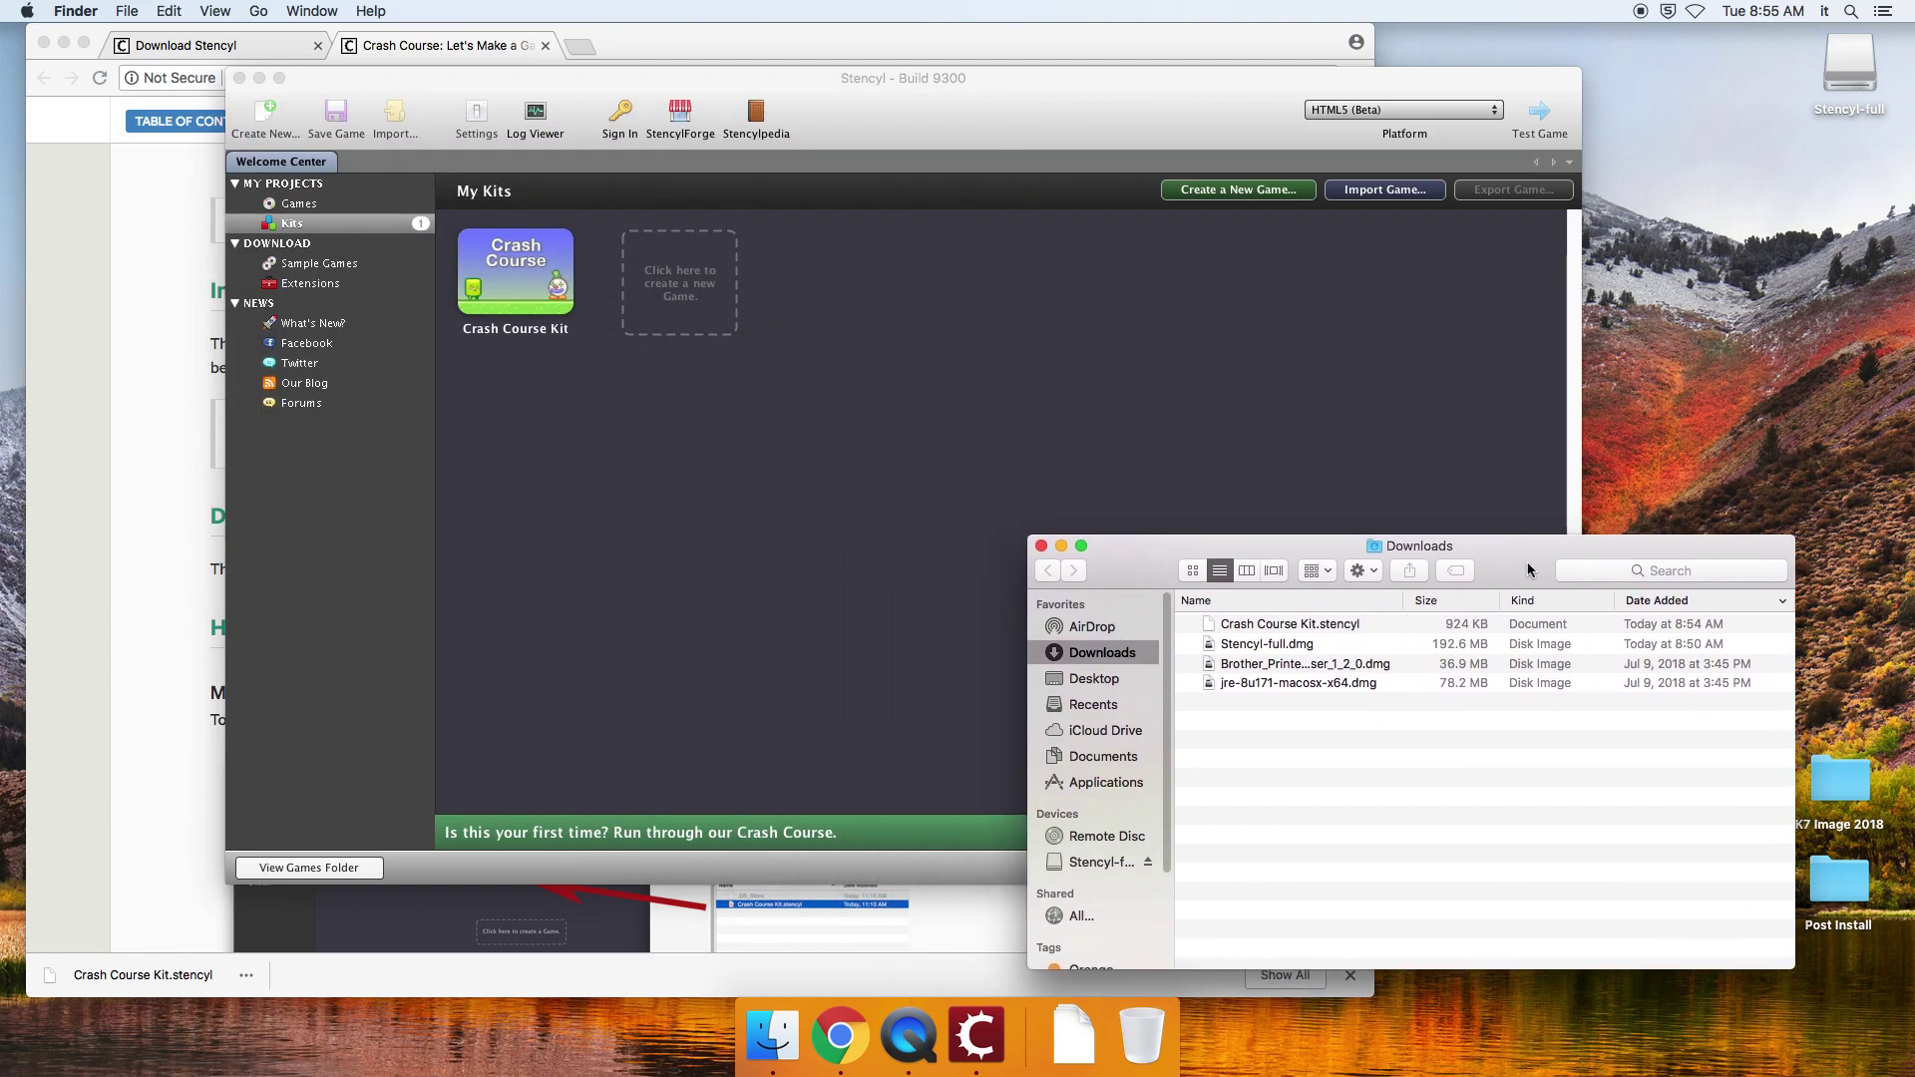
- Drop Crash Course Kit.stencyl onto Stencyl, replacing the existing kit
{"action": "left_click_drag", "start_coordinate": [1355, 626], "coordinate": [1210, 476]}
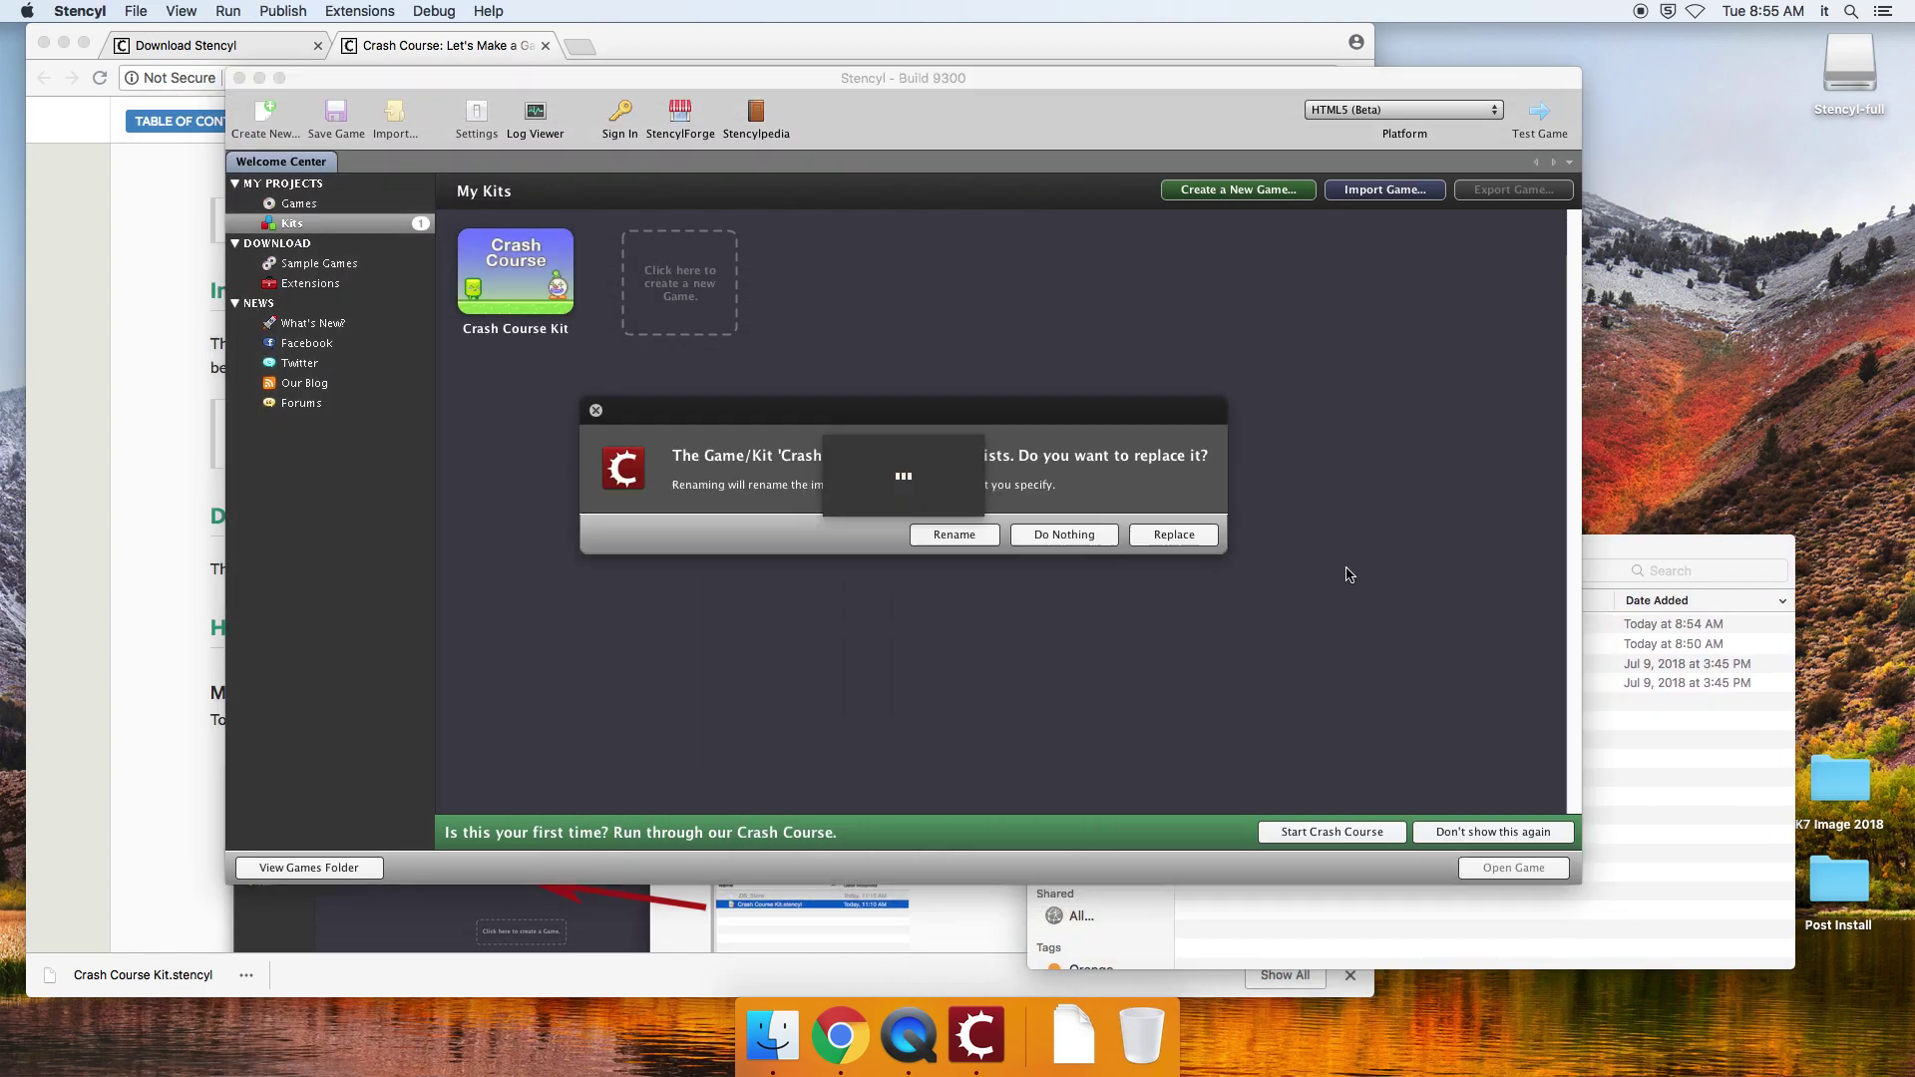
{"action": "left_click", "coordinate": [1174, 535]}
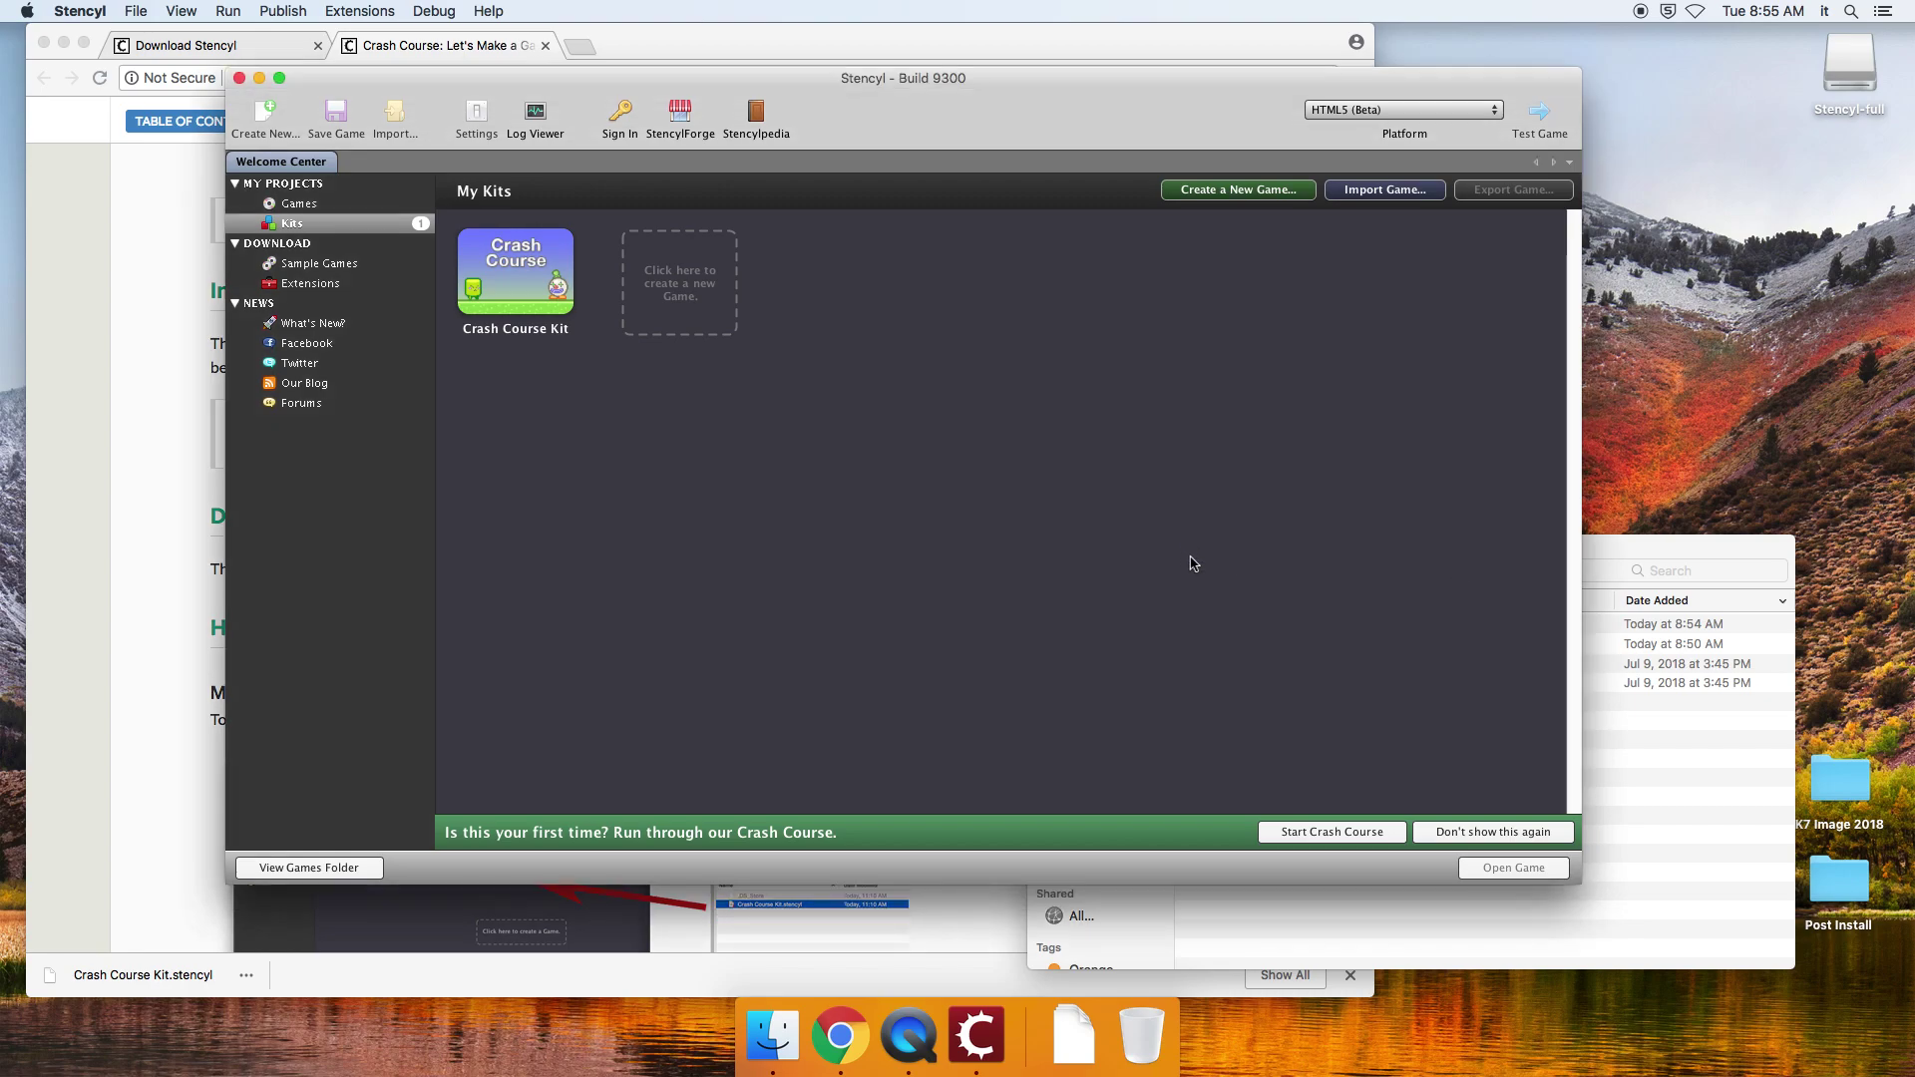
{"action": "left_click", "coordinate": [1594, 556]}
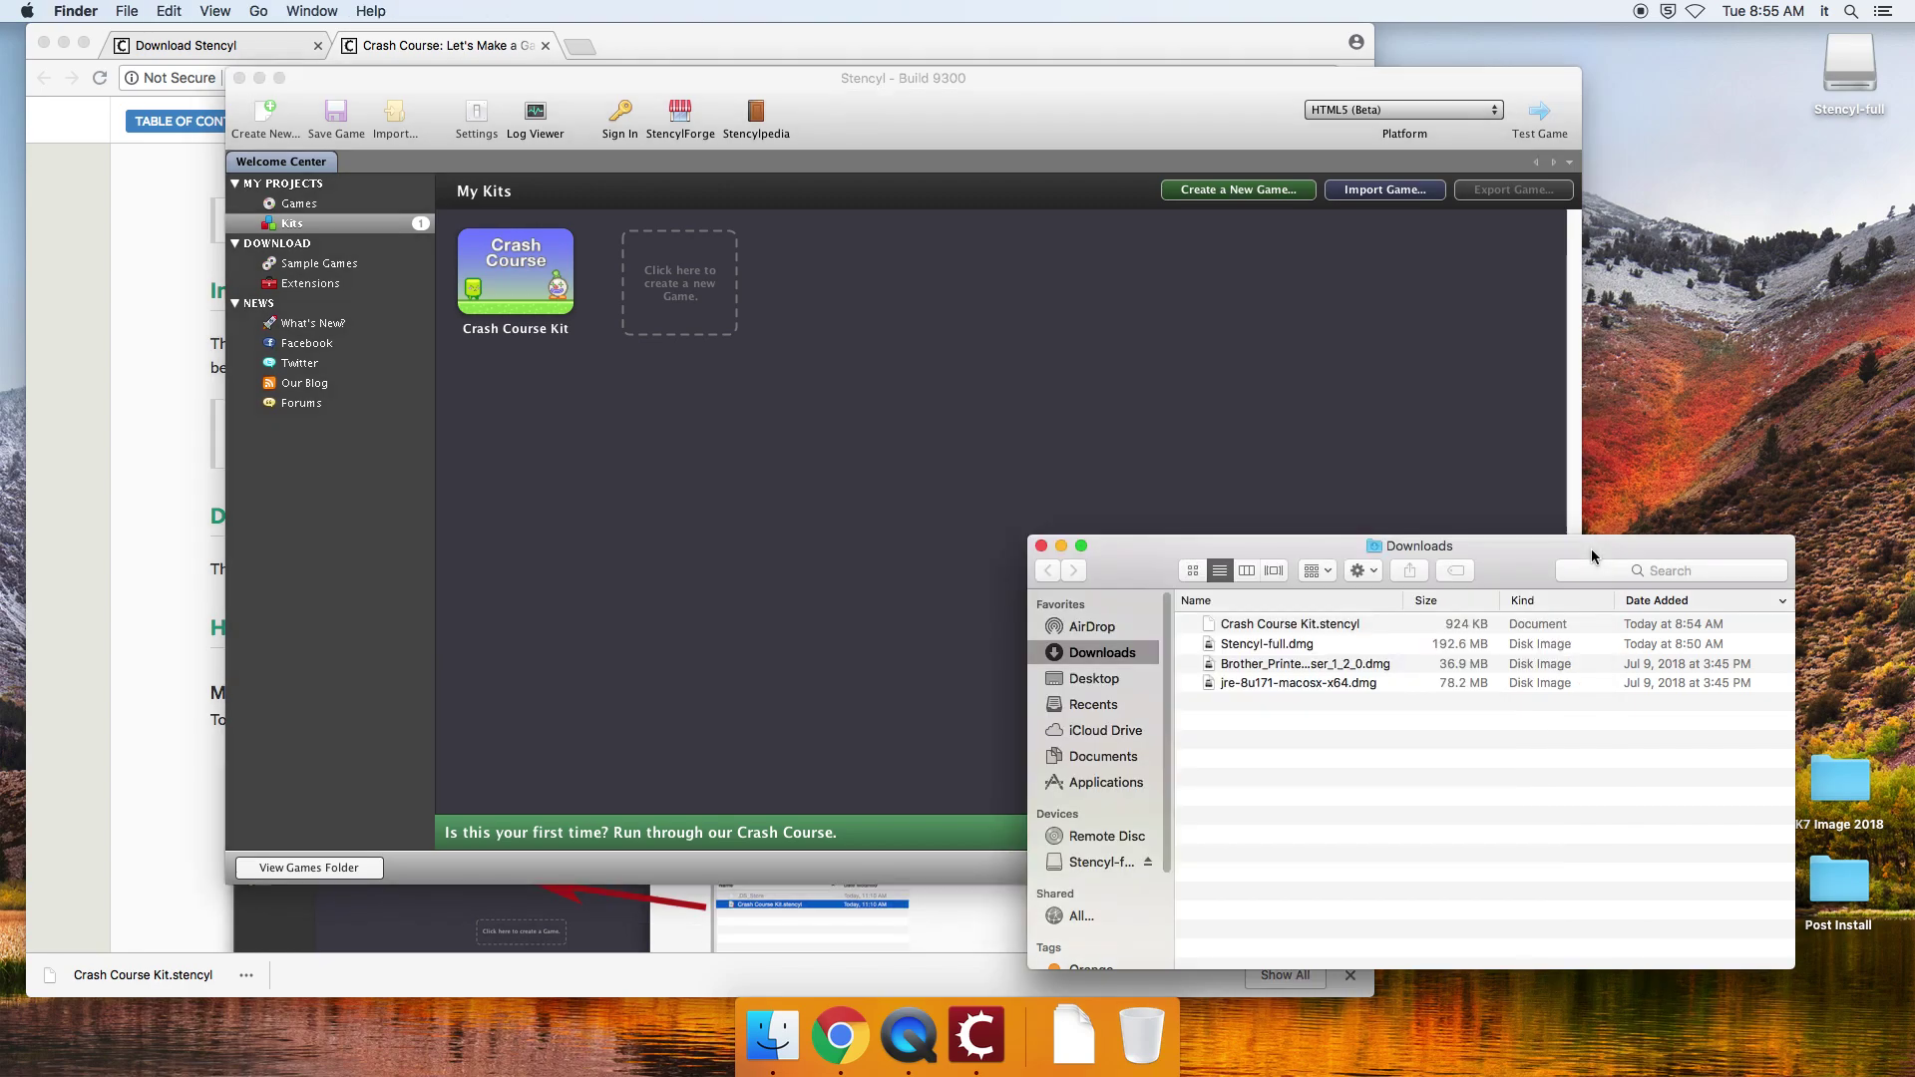
{"action": "left_click", "coordinate": [891, 114]}
{"action": "left_click_drag", "start_coordinate": [901, 120], "coordinate": [859, 118]}
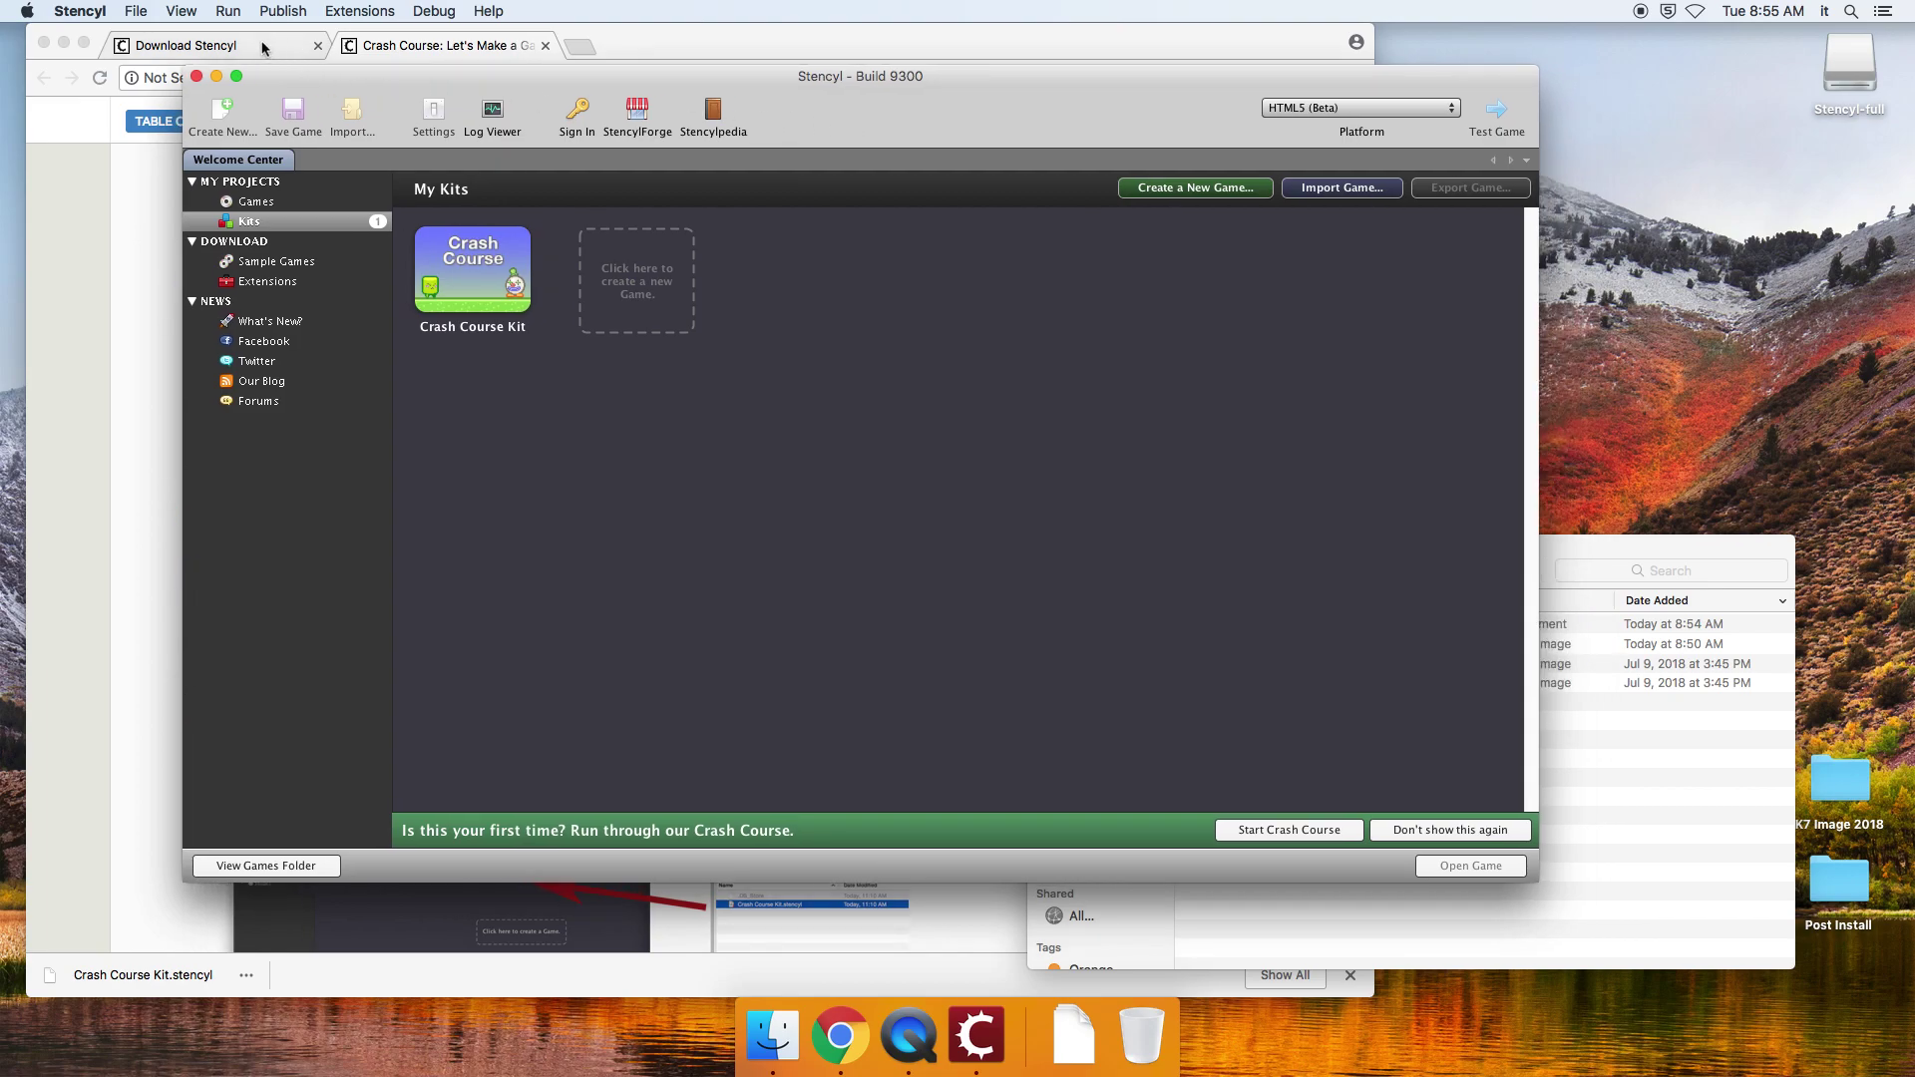
- Quit Stencyl and relaunch it through Spotlight search for 'stencyl'
{"action": "left_click", "coordinate": [93, 9]}
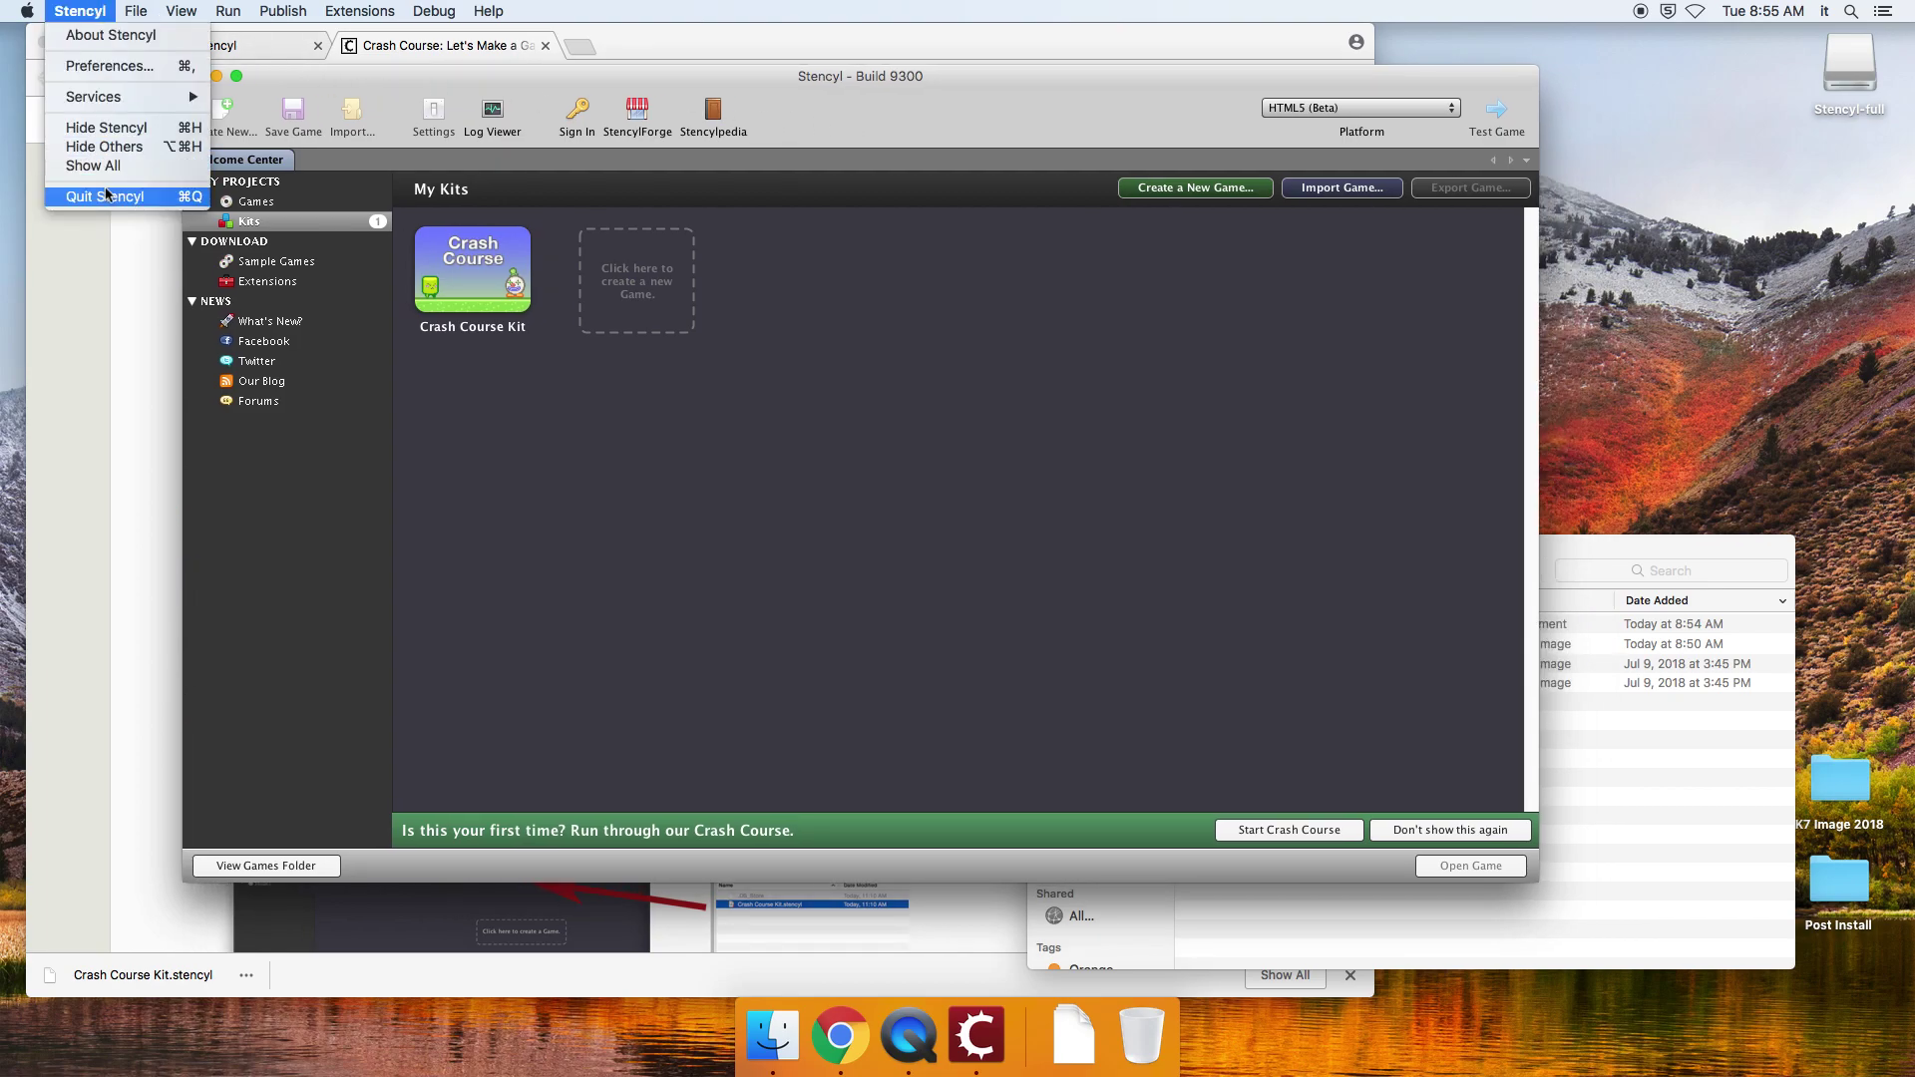
{"action": "left_click", "coordinate": [108, 196]}
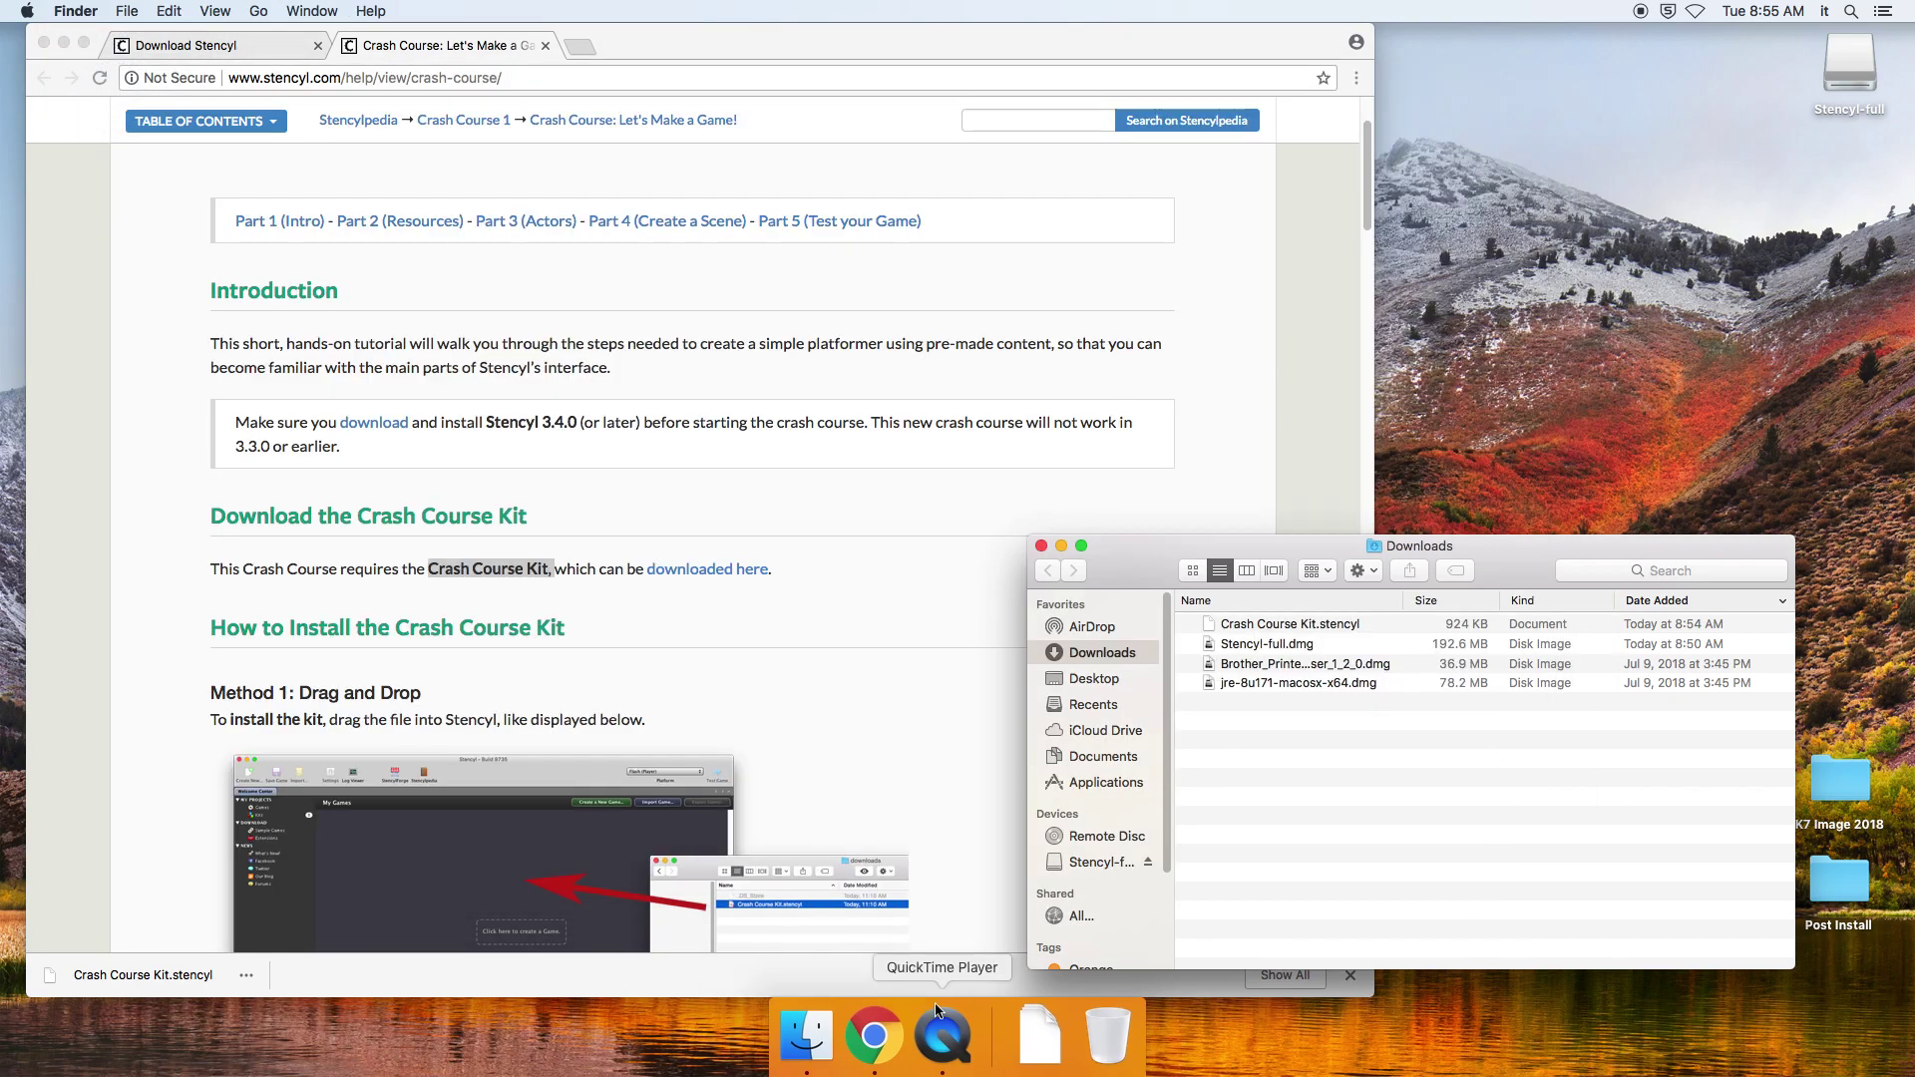
{"action": "key", "text": "super+space"}
{"action": "type", "text": "stencyl"}
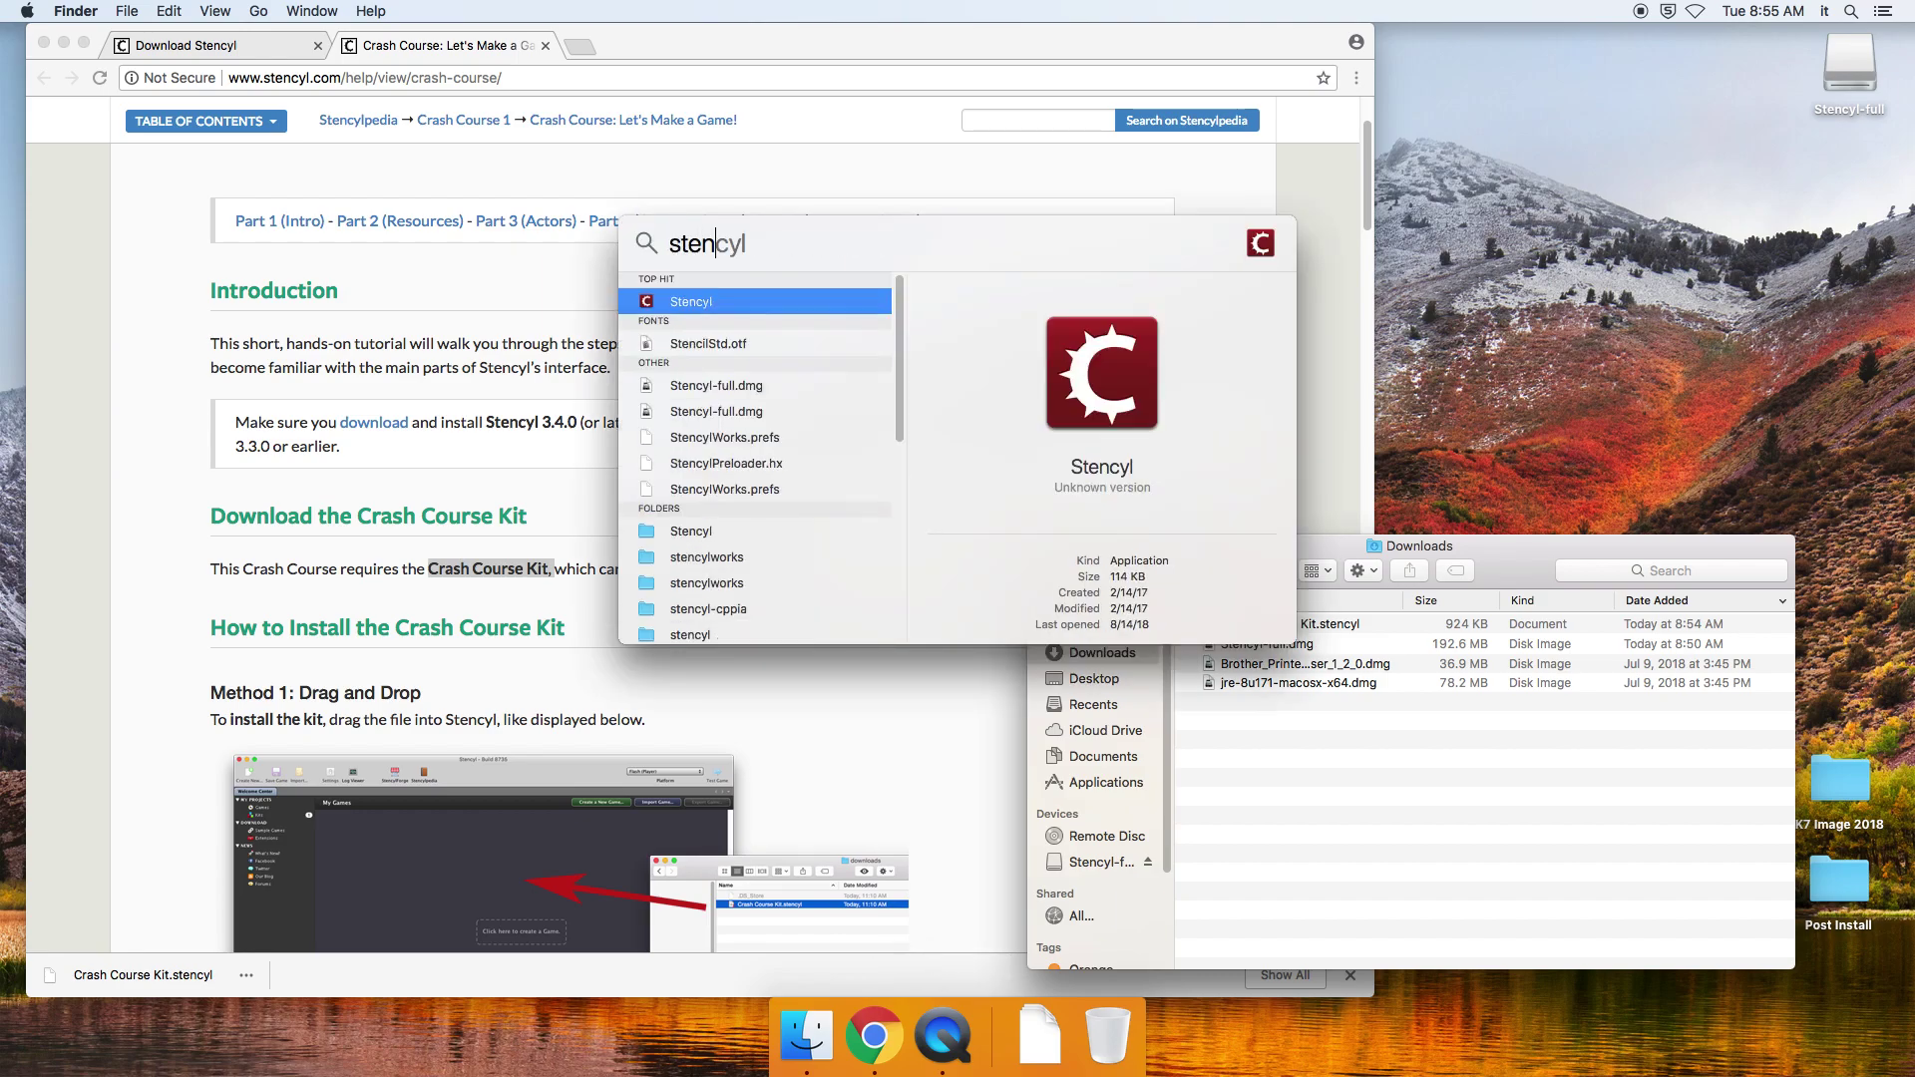
{"action": "key", "text": "Return"}
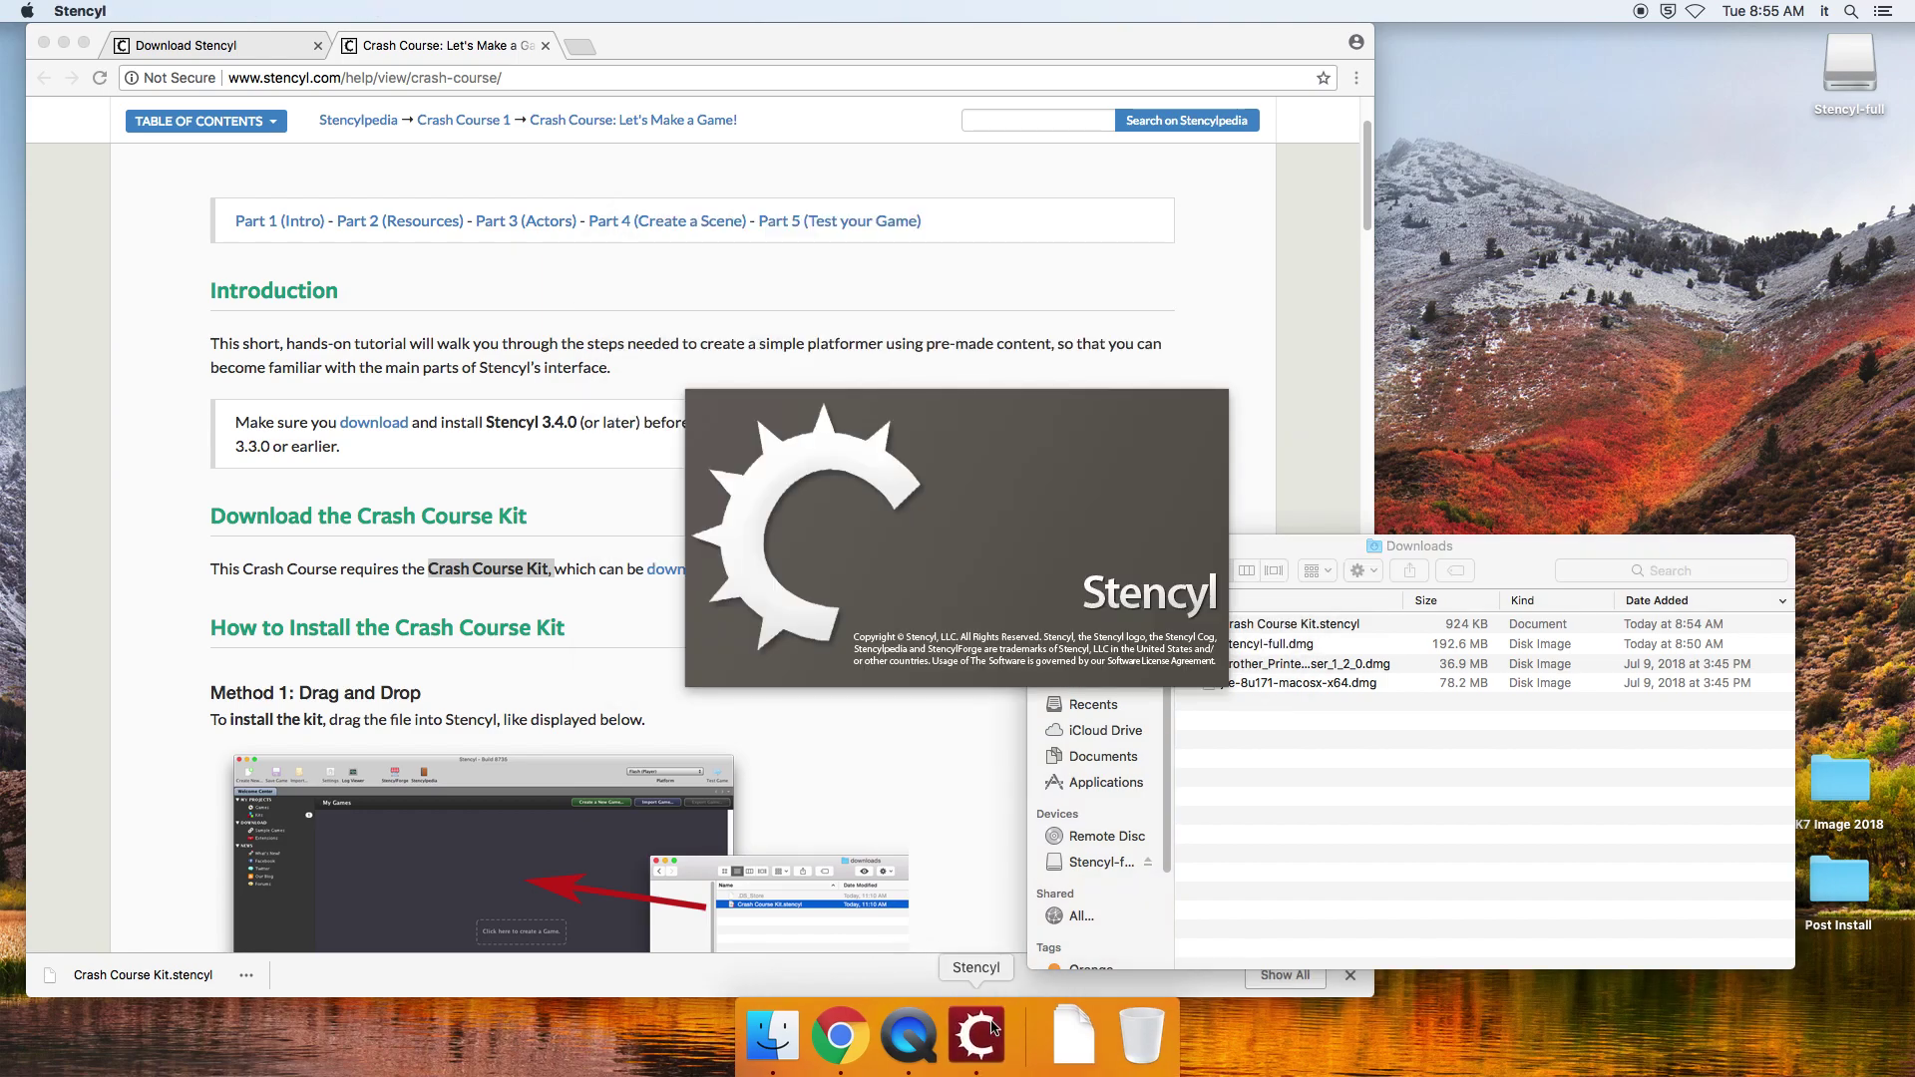
{"action": "right_click", "coordinate": [993, 1025]}
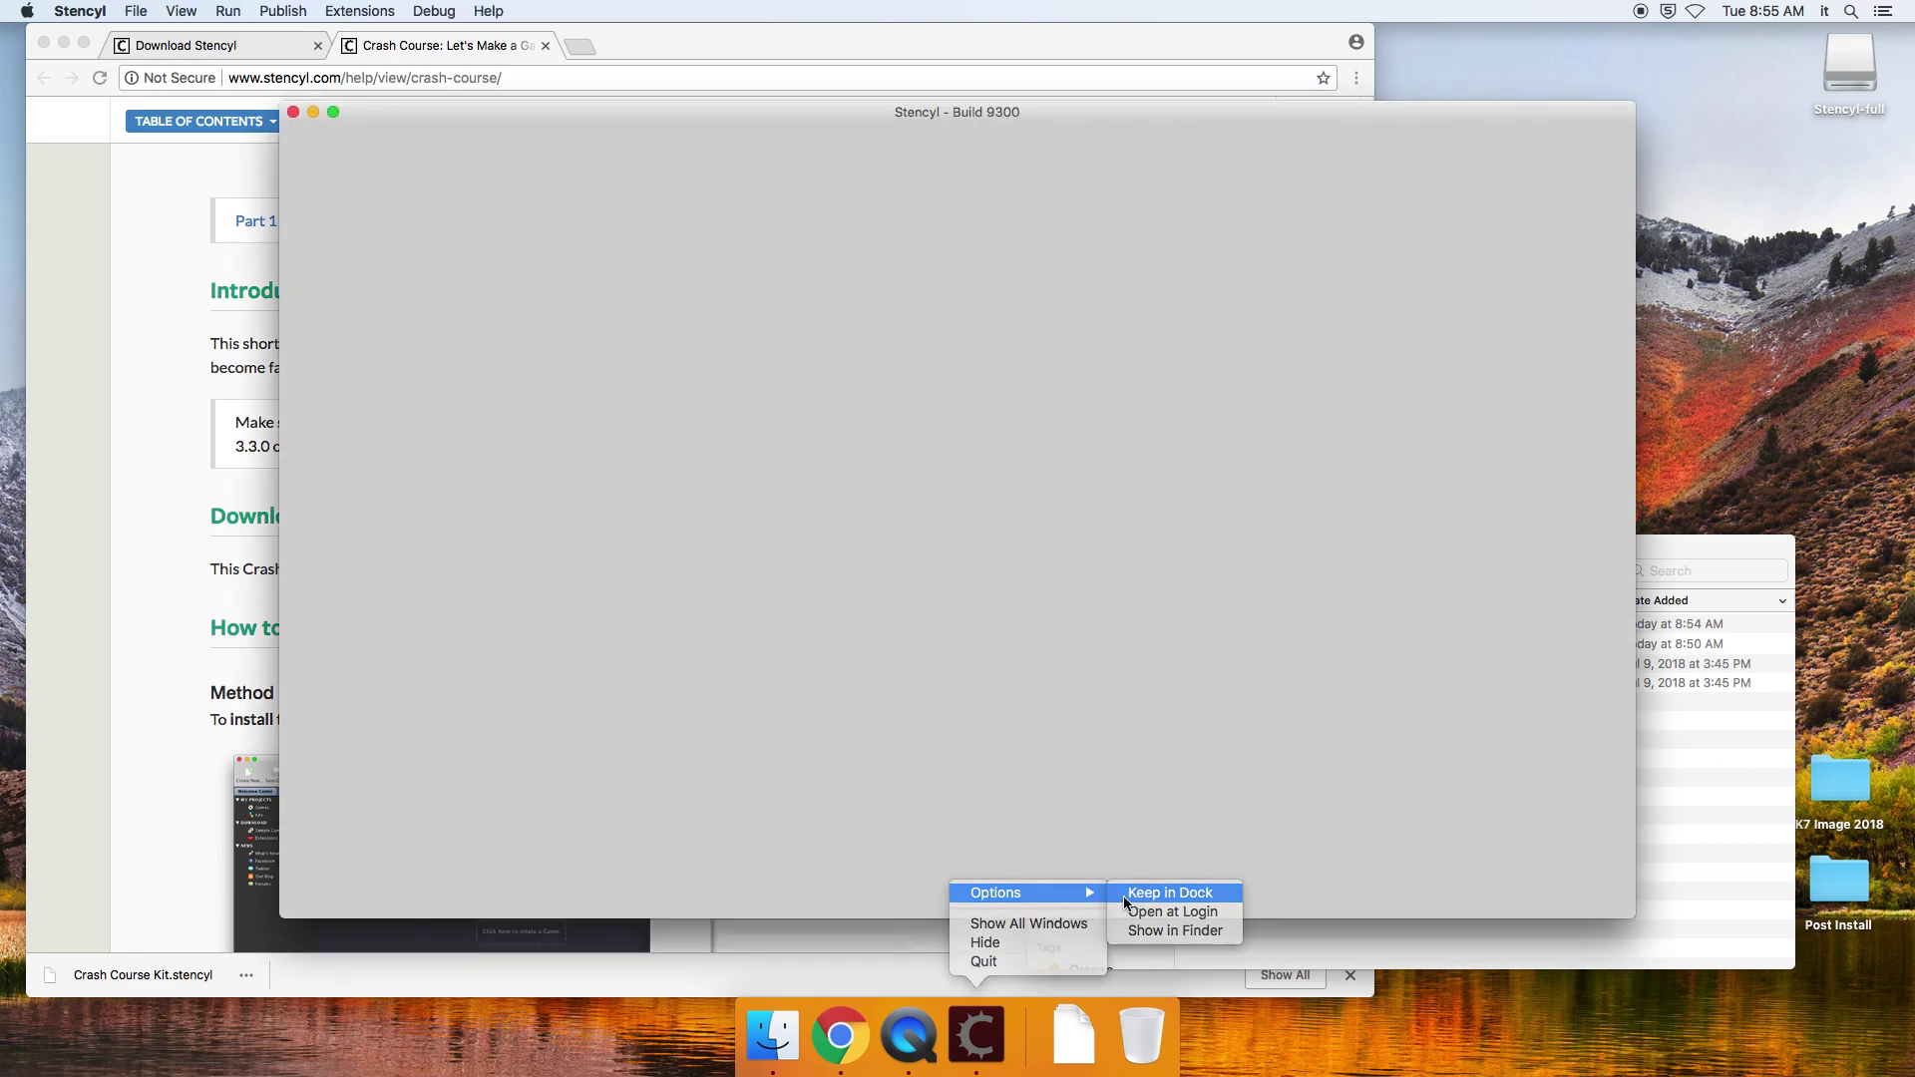
{"action": "left_click", "coordinate": [936, 747]}
- Skip signing in, glance at the installed kits, and return to the games list
{"action": "left_click", "coordinate": [1165, 713]}
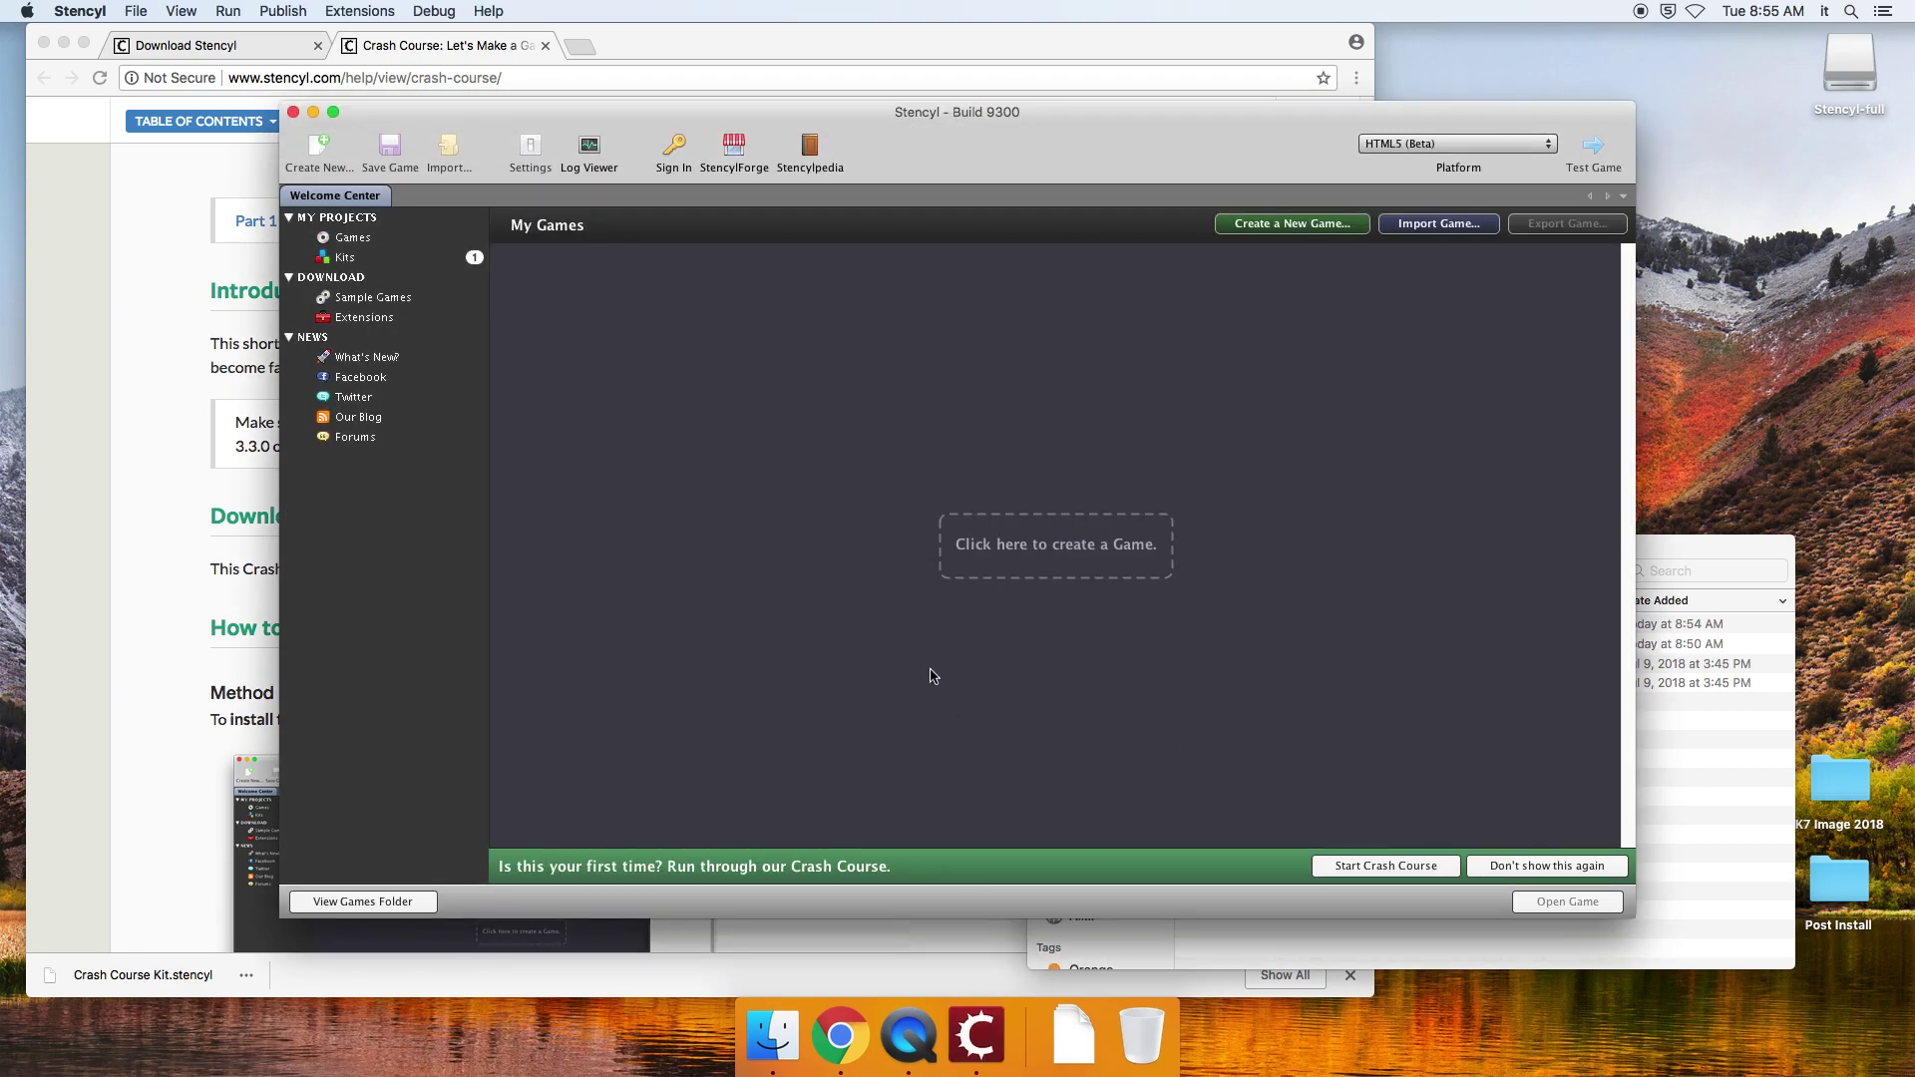
{"action": "left_click", "coordinate": [419, 261]}
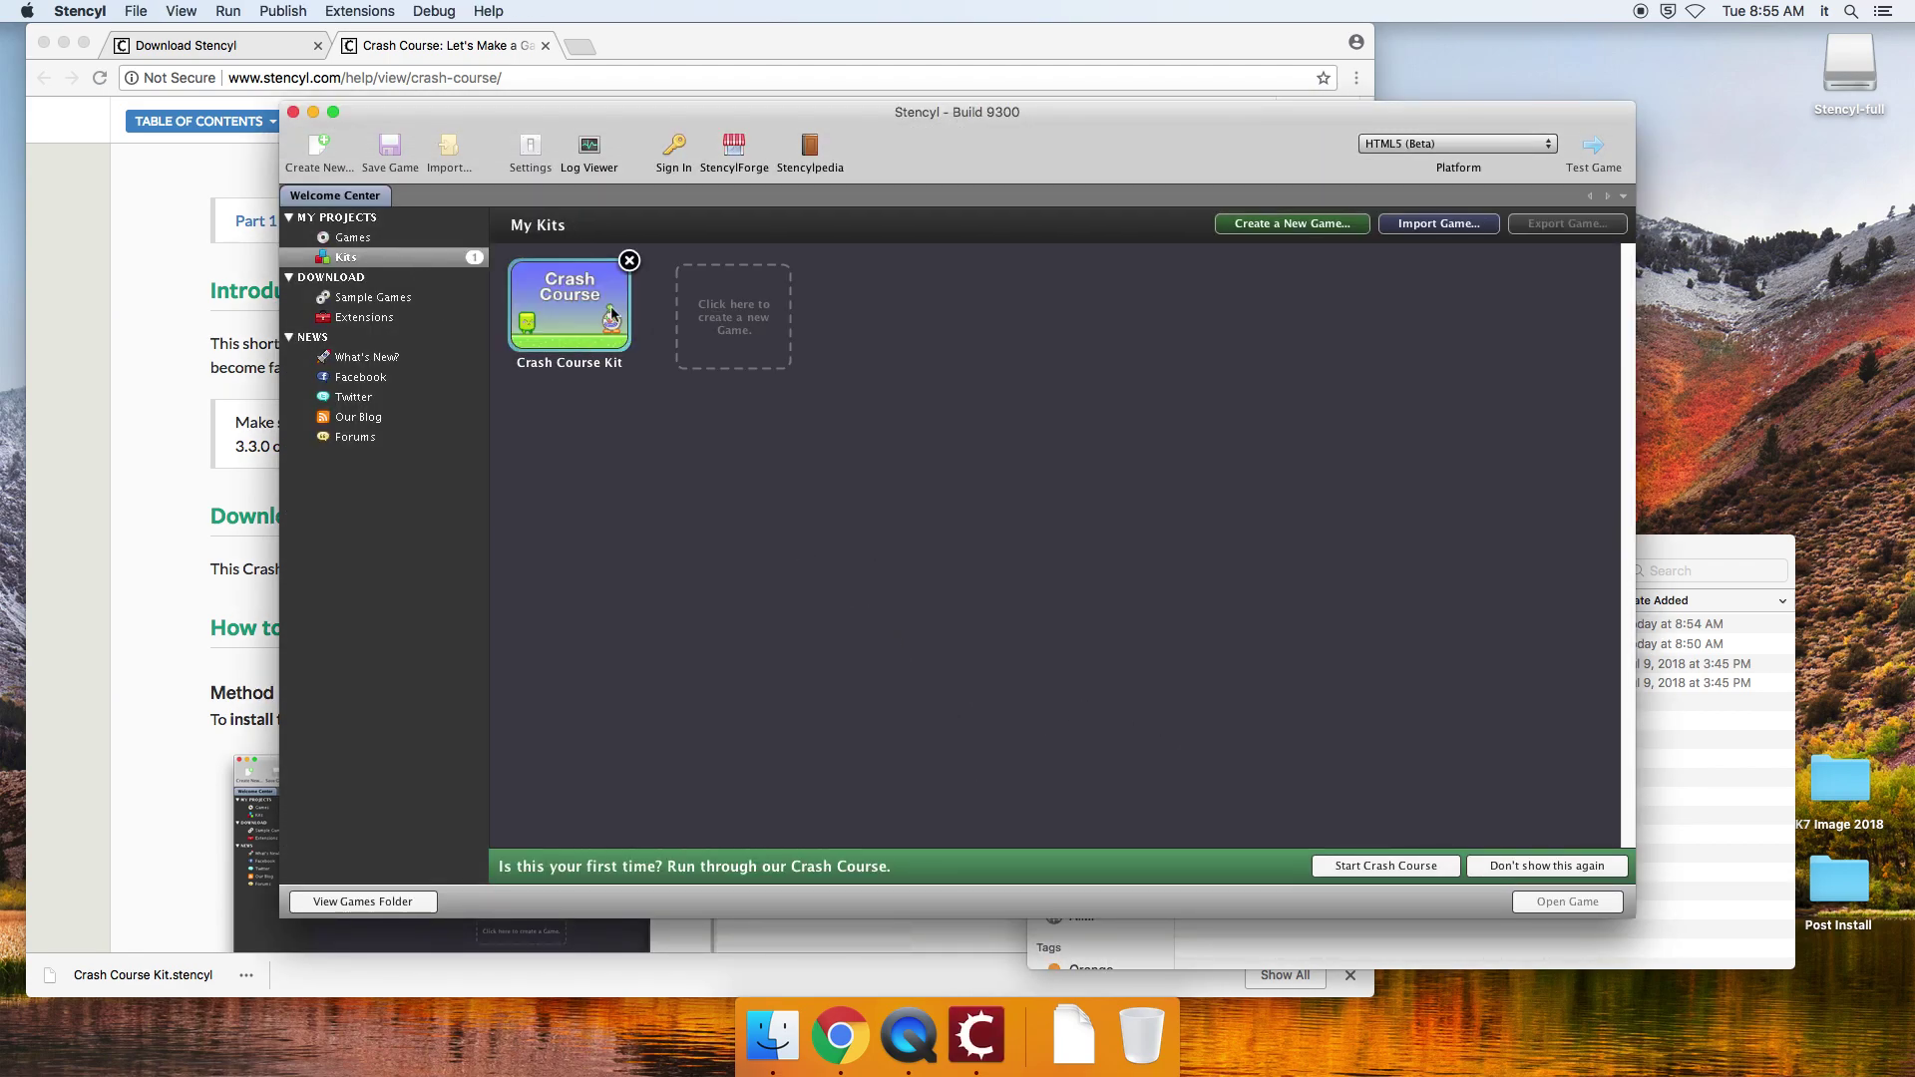
{"action": "left_click", "coordinate": [436, 240]}
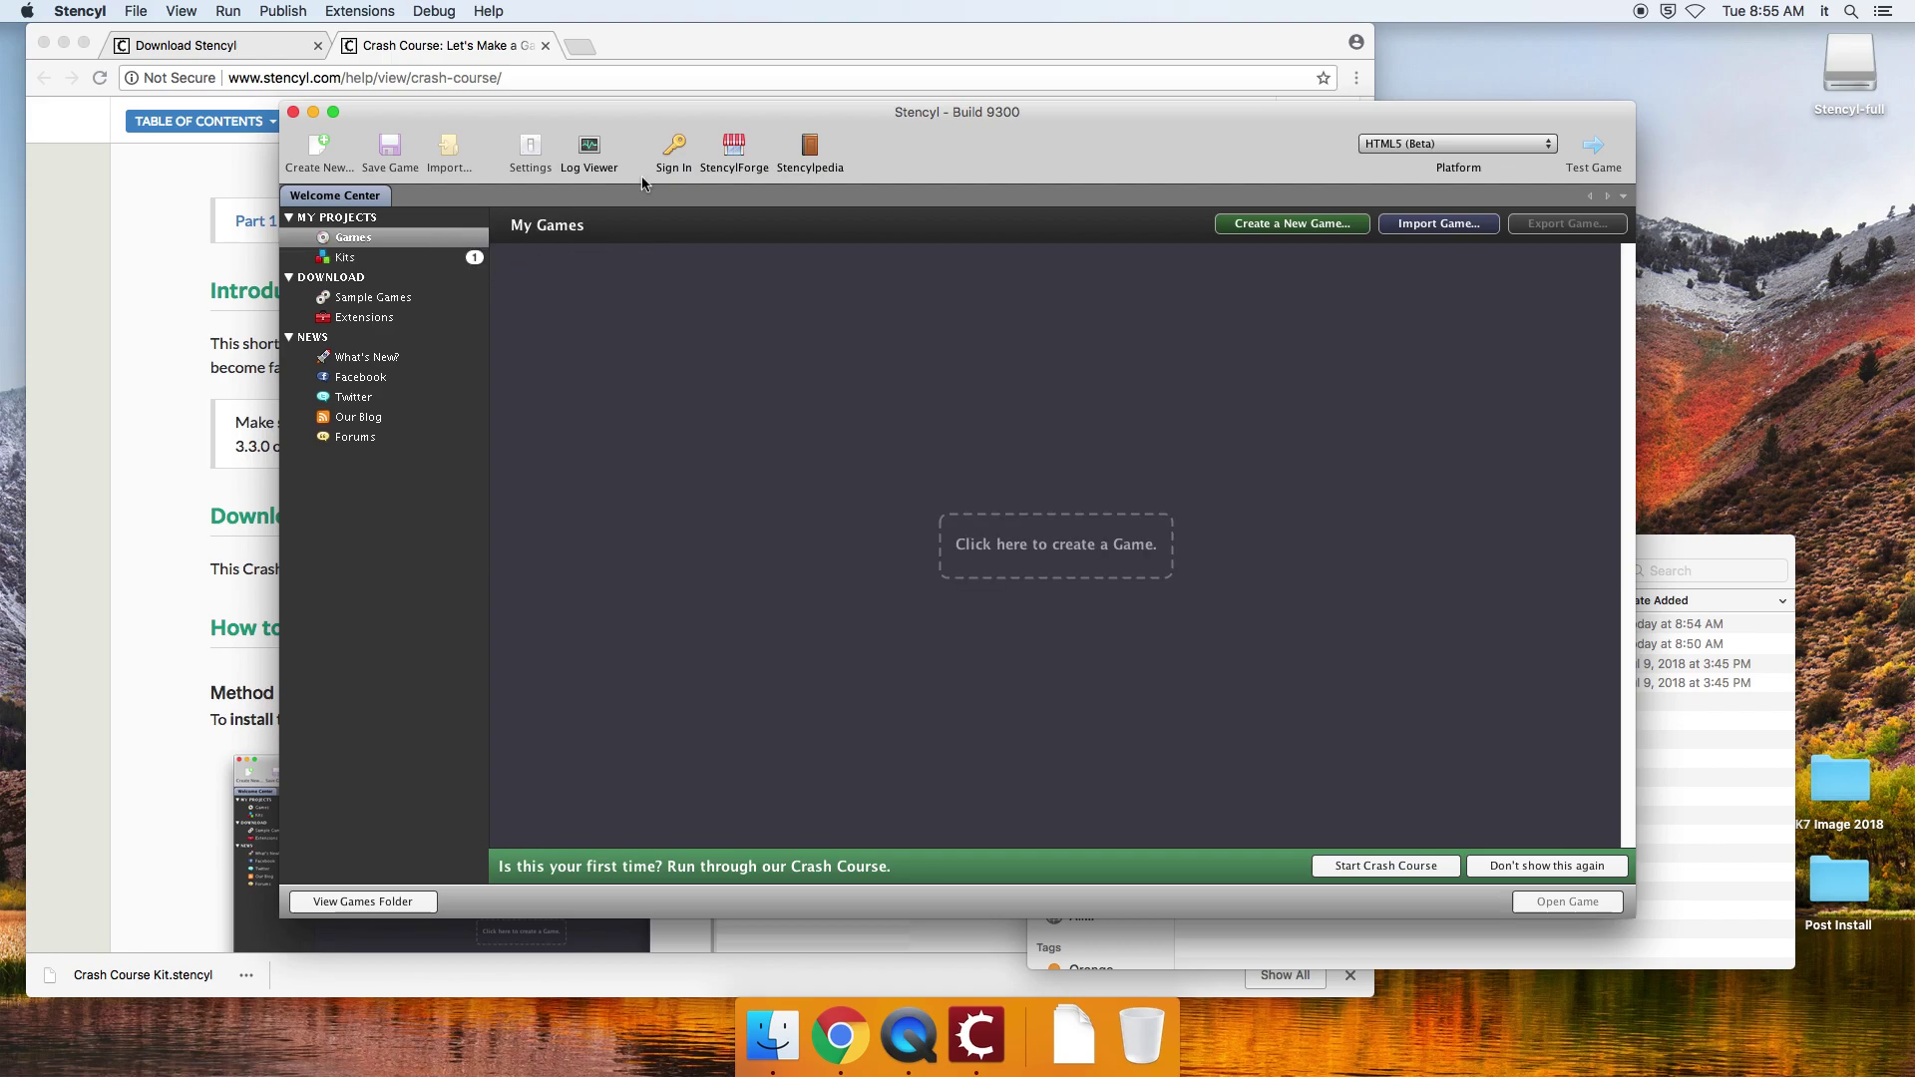
{"action": "left_click_drag", "start_coordinate": [882, 158], "coordinate": [853, 145]}
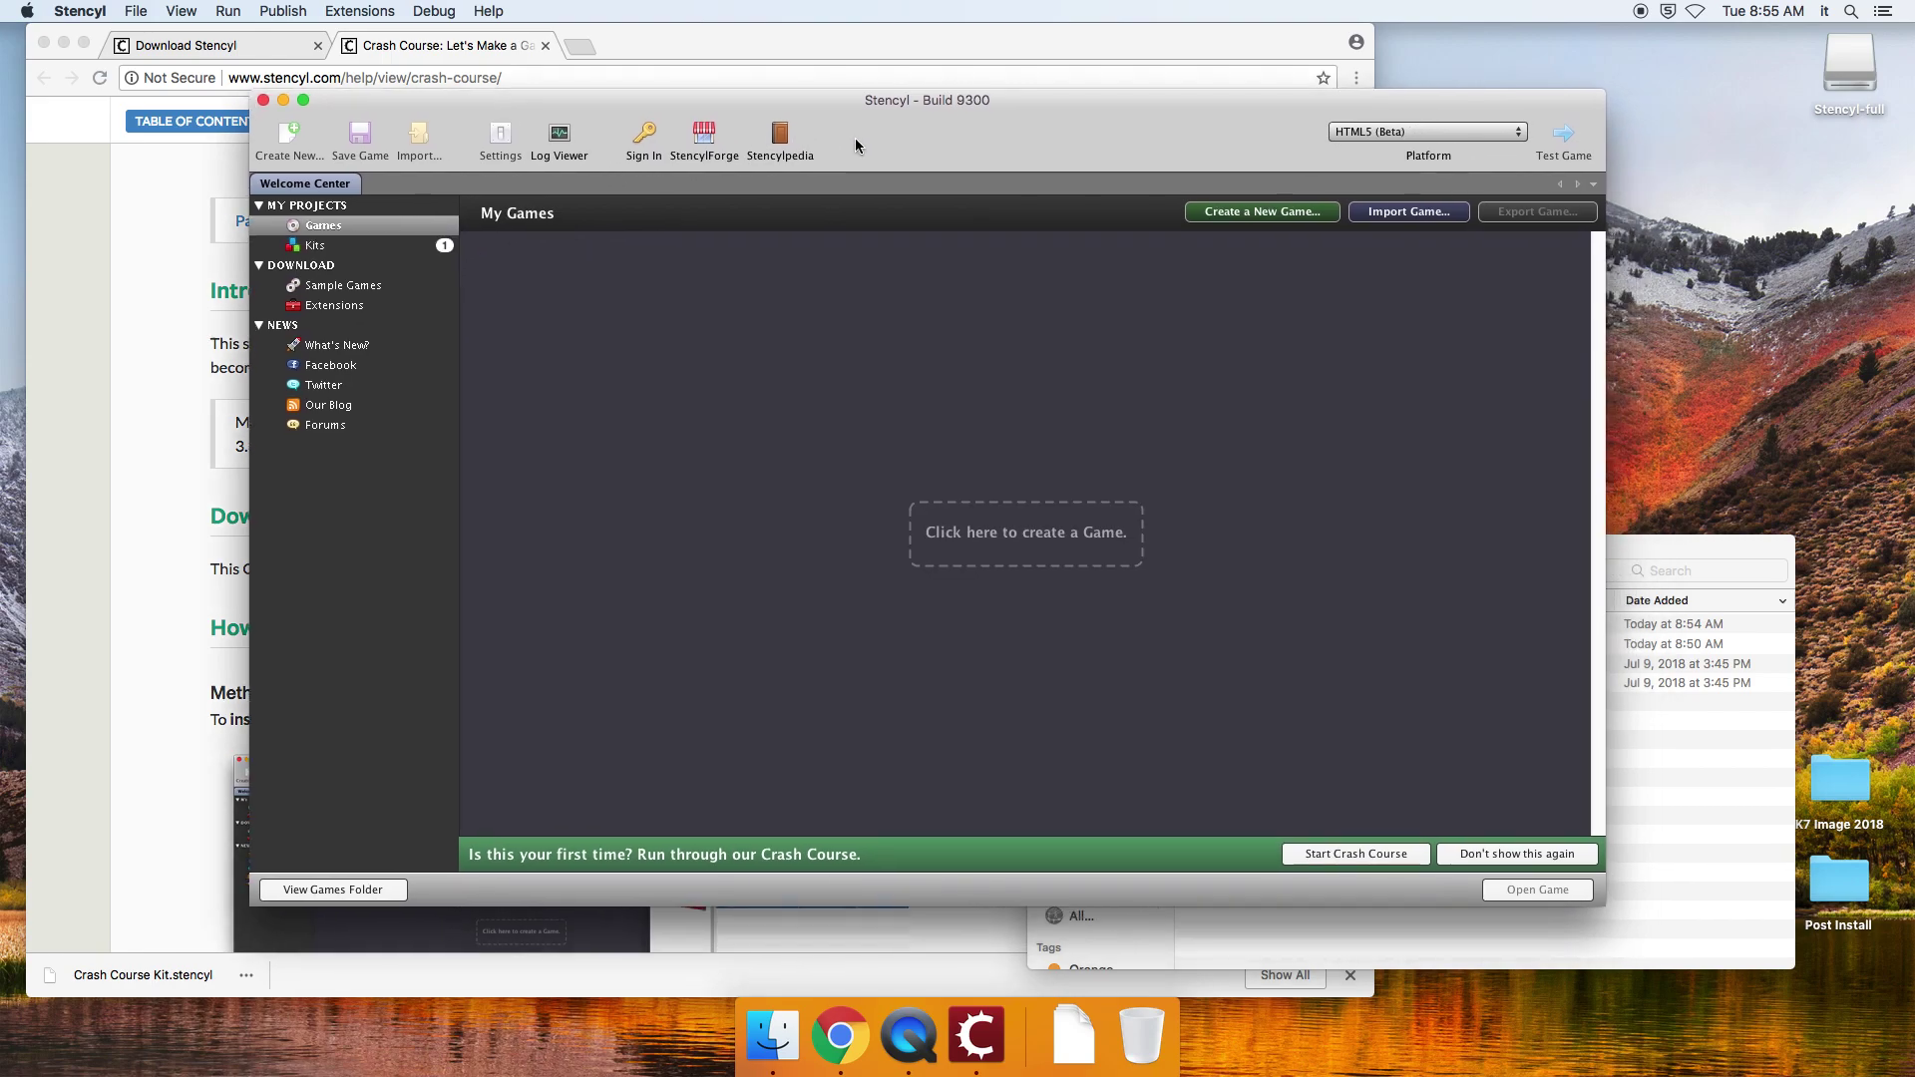
- Create a 640×480 game called Demo Install based on the Crash Course Kit
{"action": "left_click", "coordinate": [929, 511]}
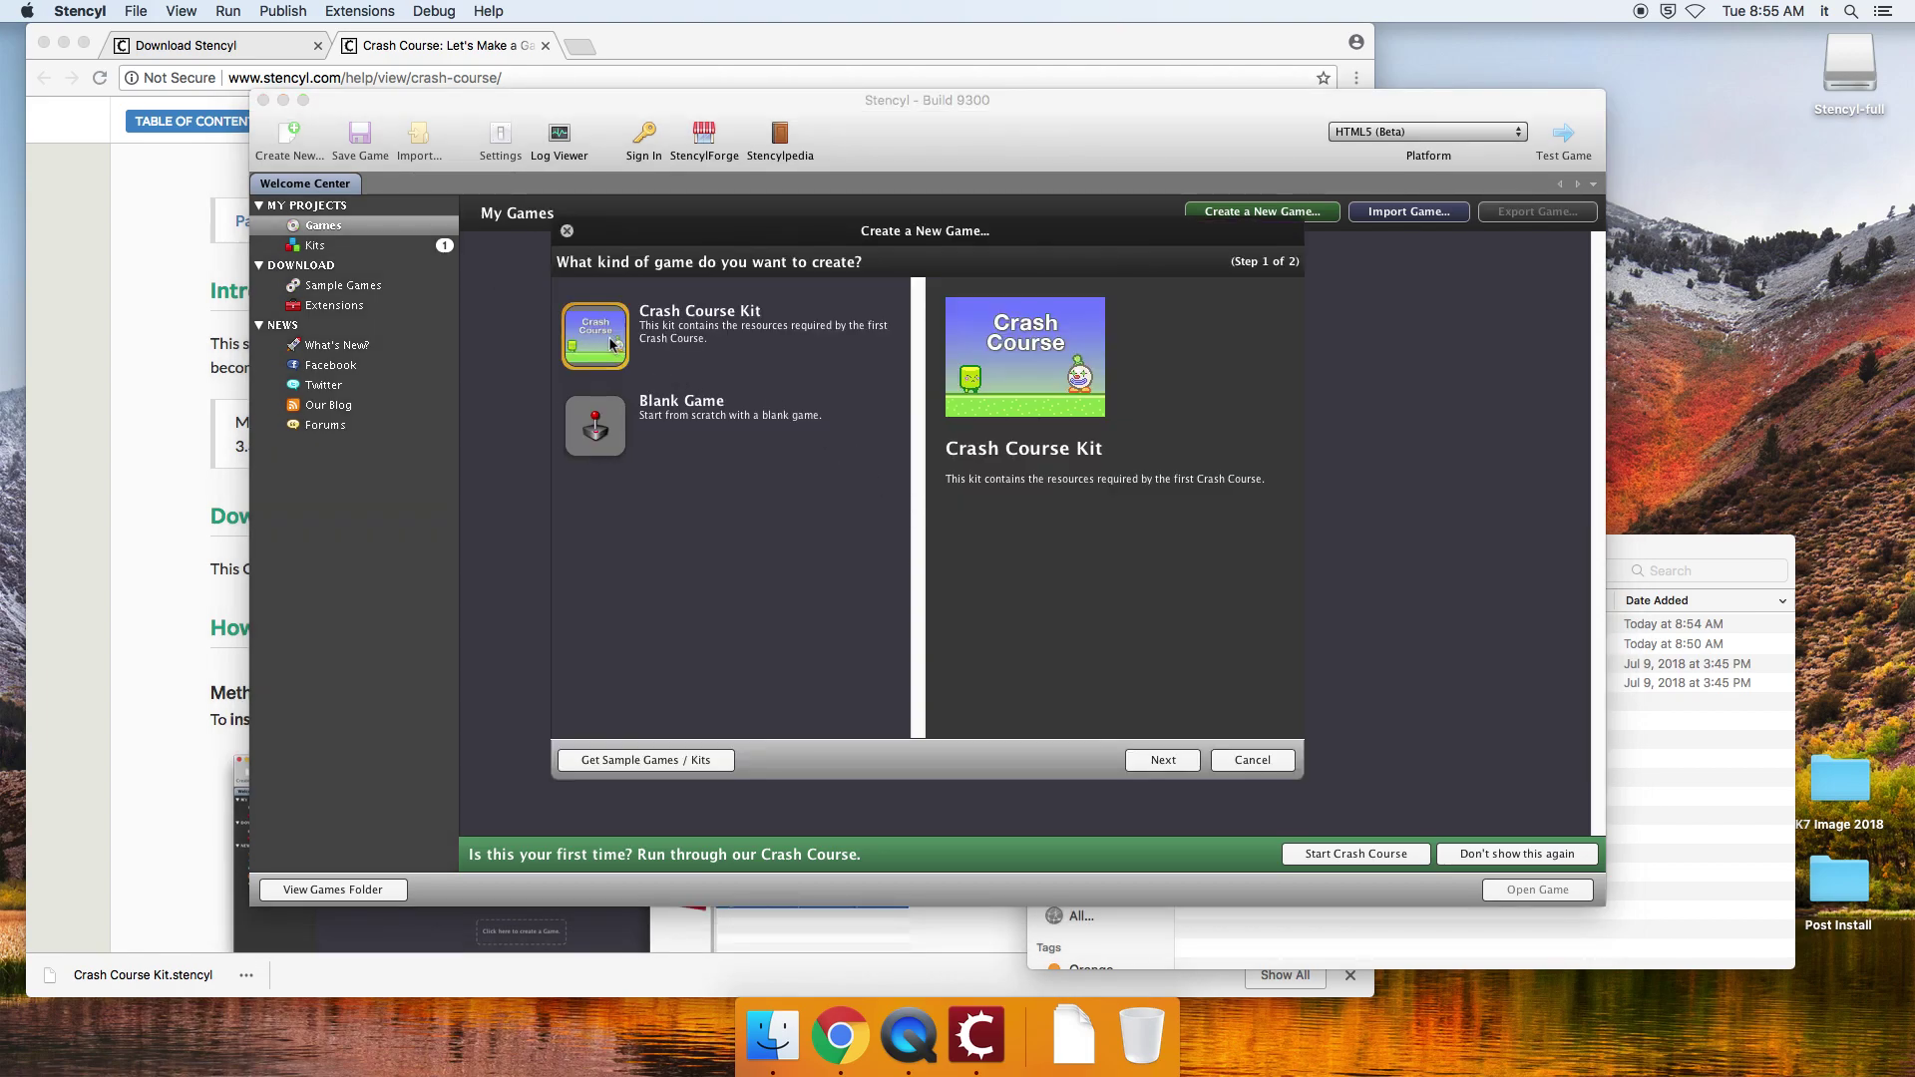
{"action": "left_click", "coordinate": [1155, 761]}
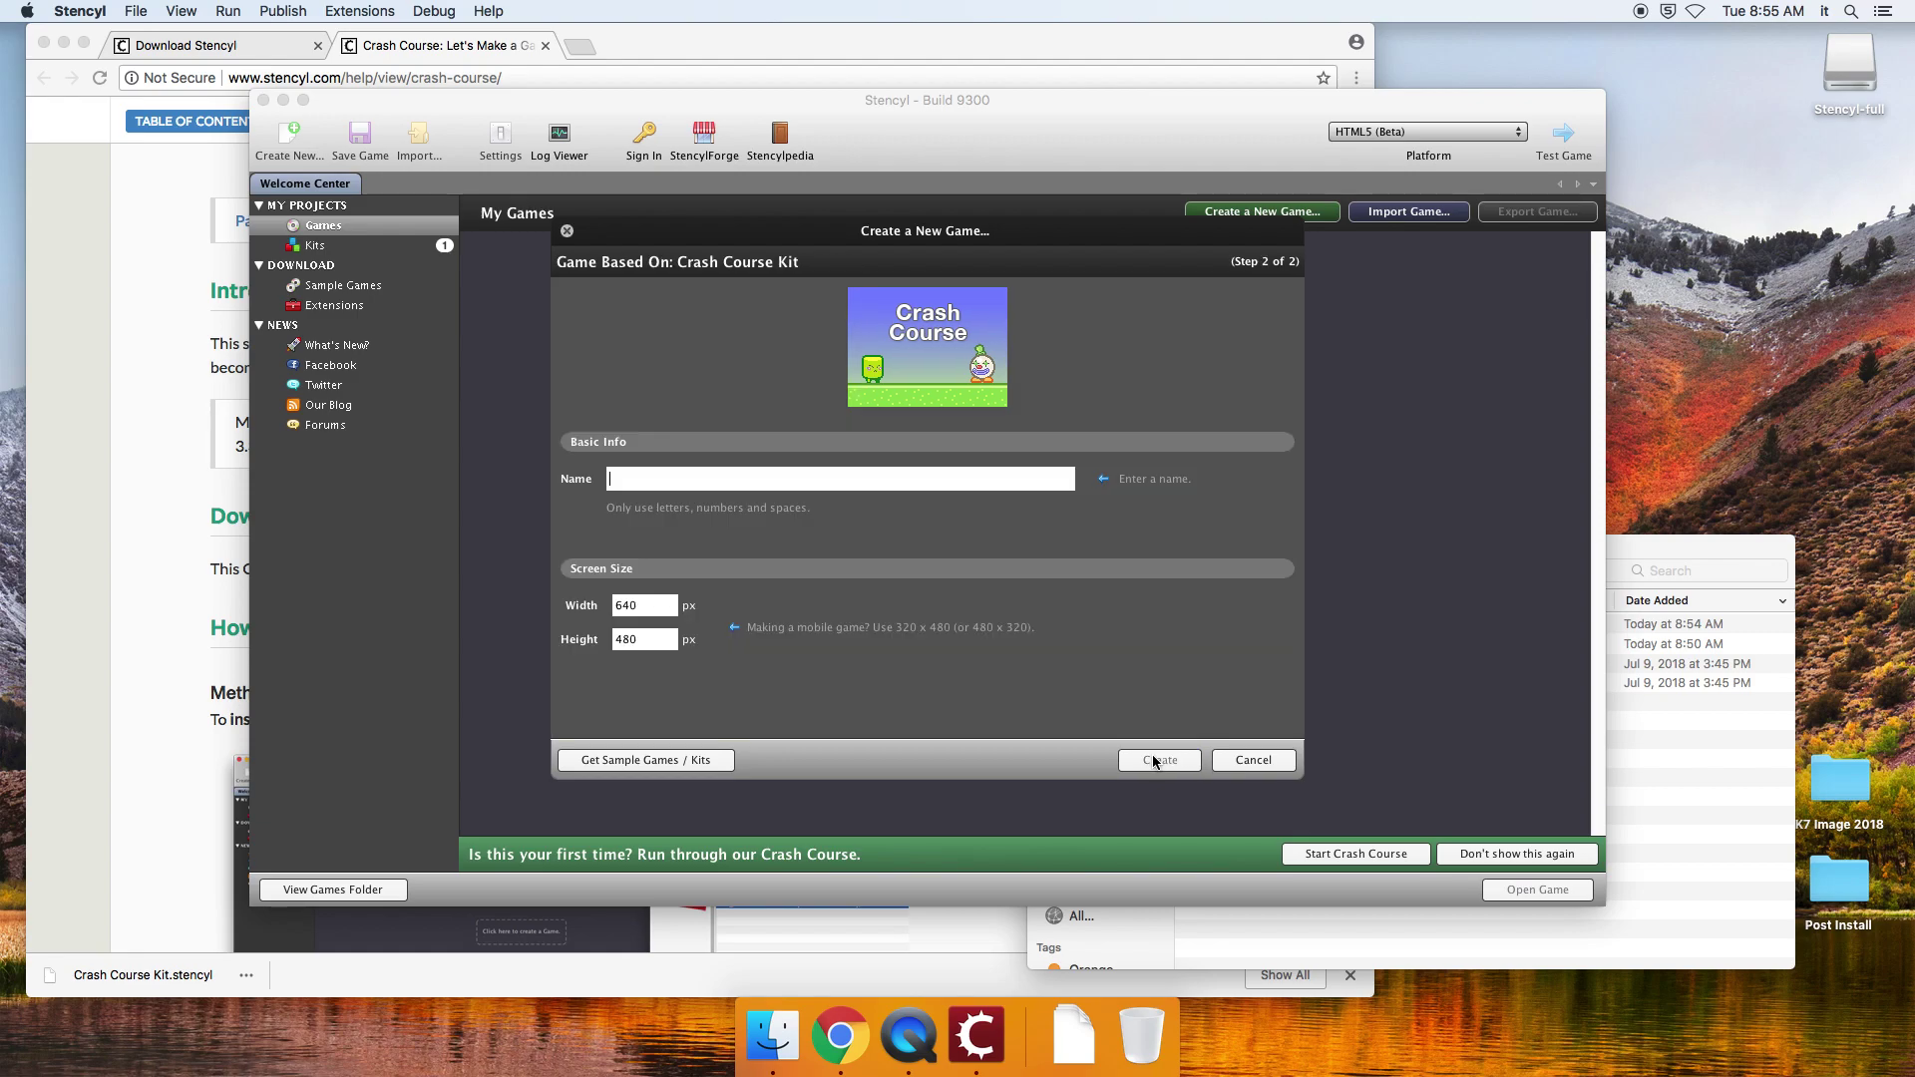
{"action": "left_click", "coordinate": [864, 478]}
{"action": "type", "text": "Demo Istall"}
{"action": "left_click", "coordinate": [1163, 761]}
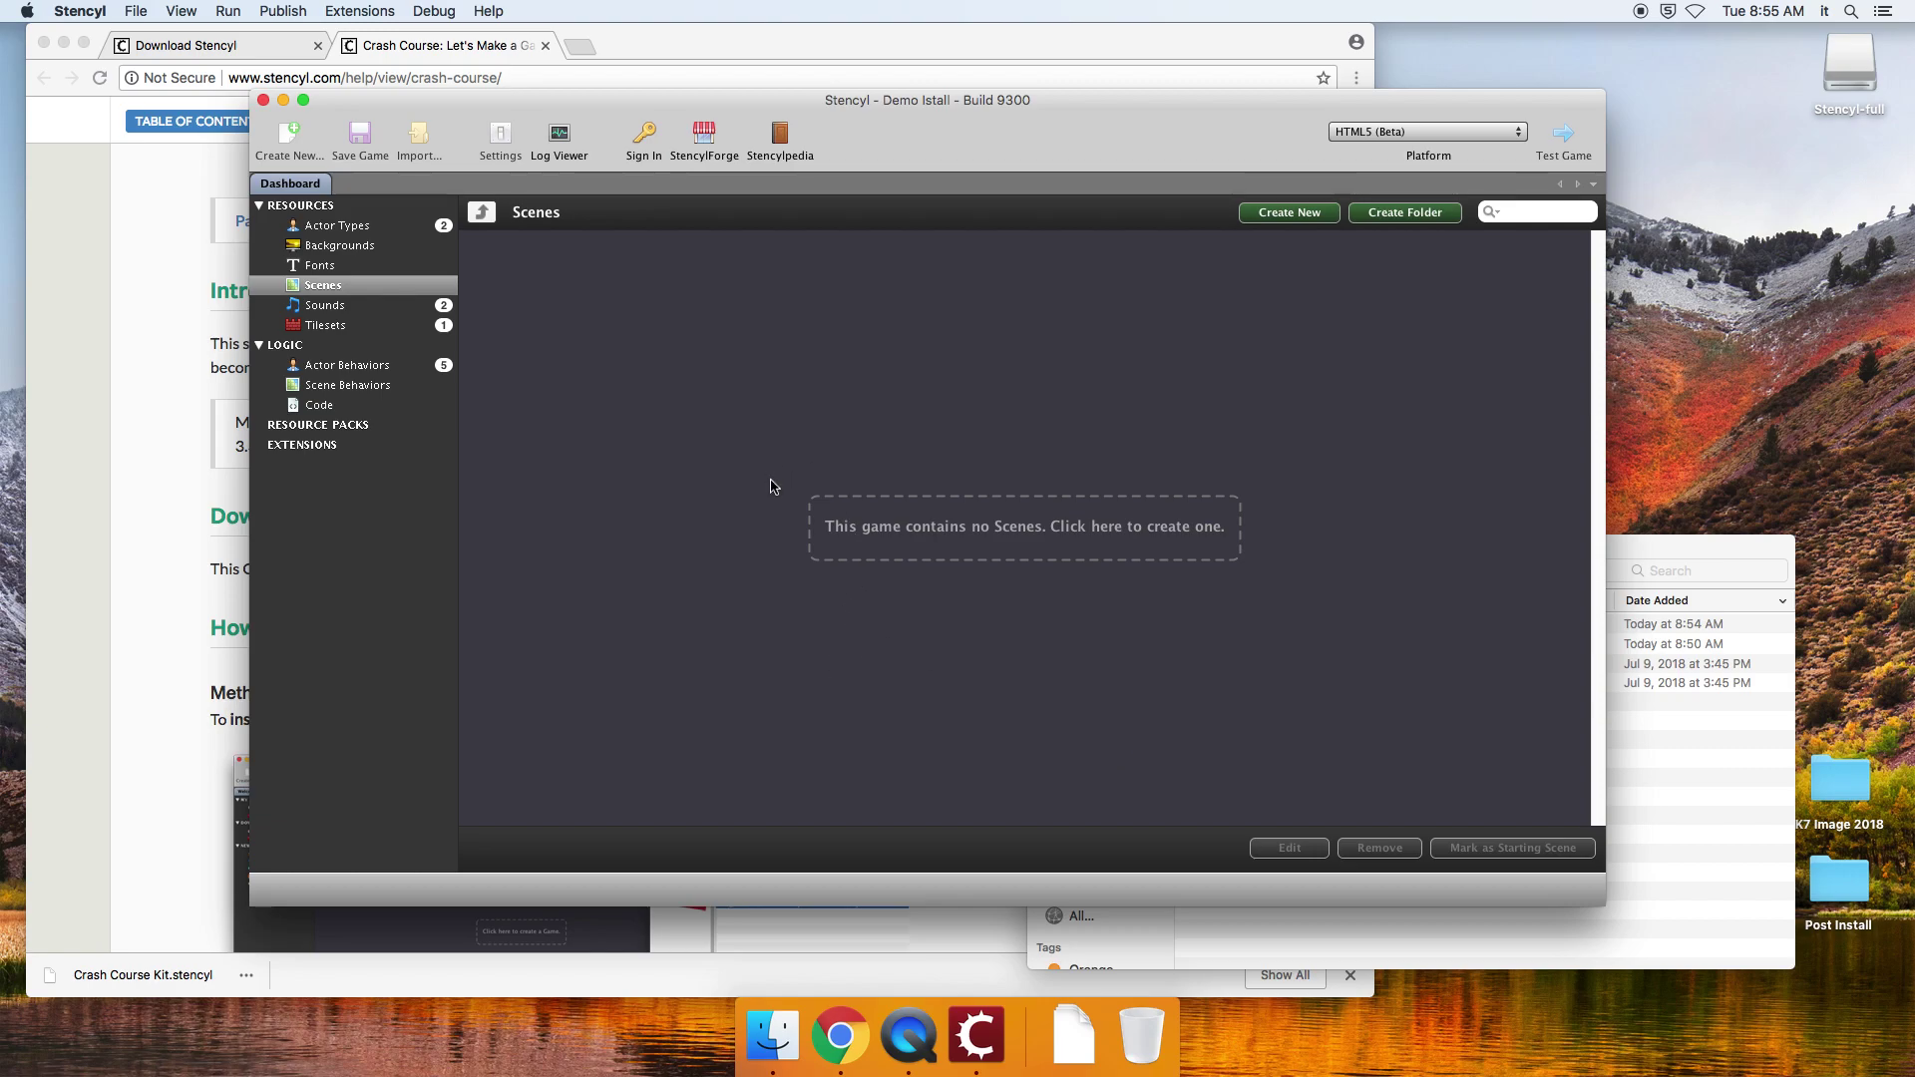
- Set the target platform to Flash (Player) and view the game's still-empty Scenes list
{"action": "left_click_drag", "start_coordinate": [894, 141], "coordinate": [860, 126]}
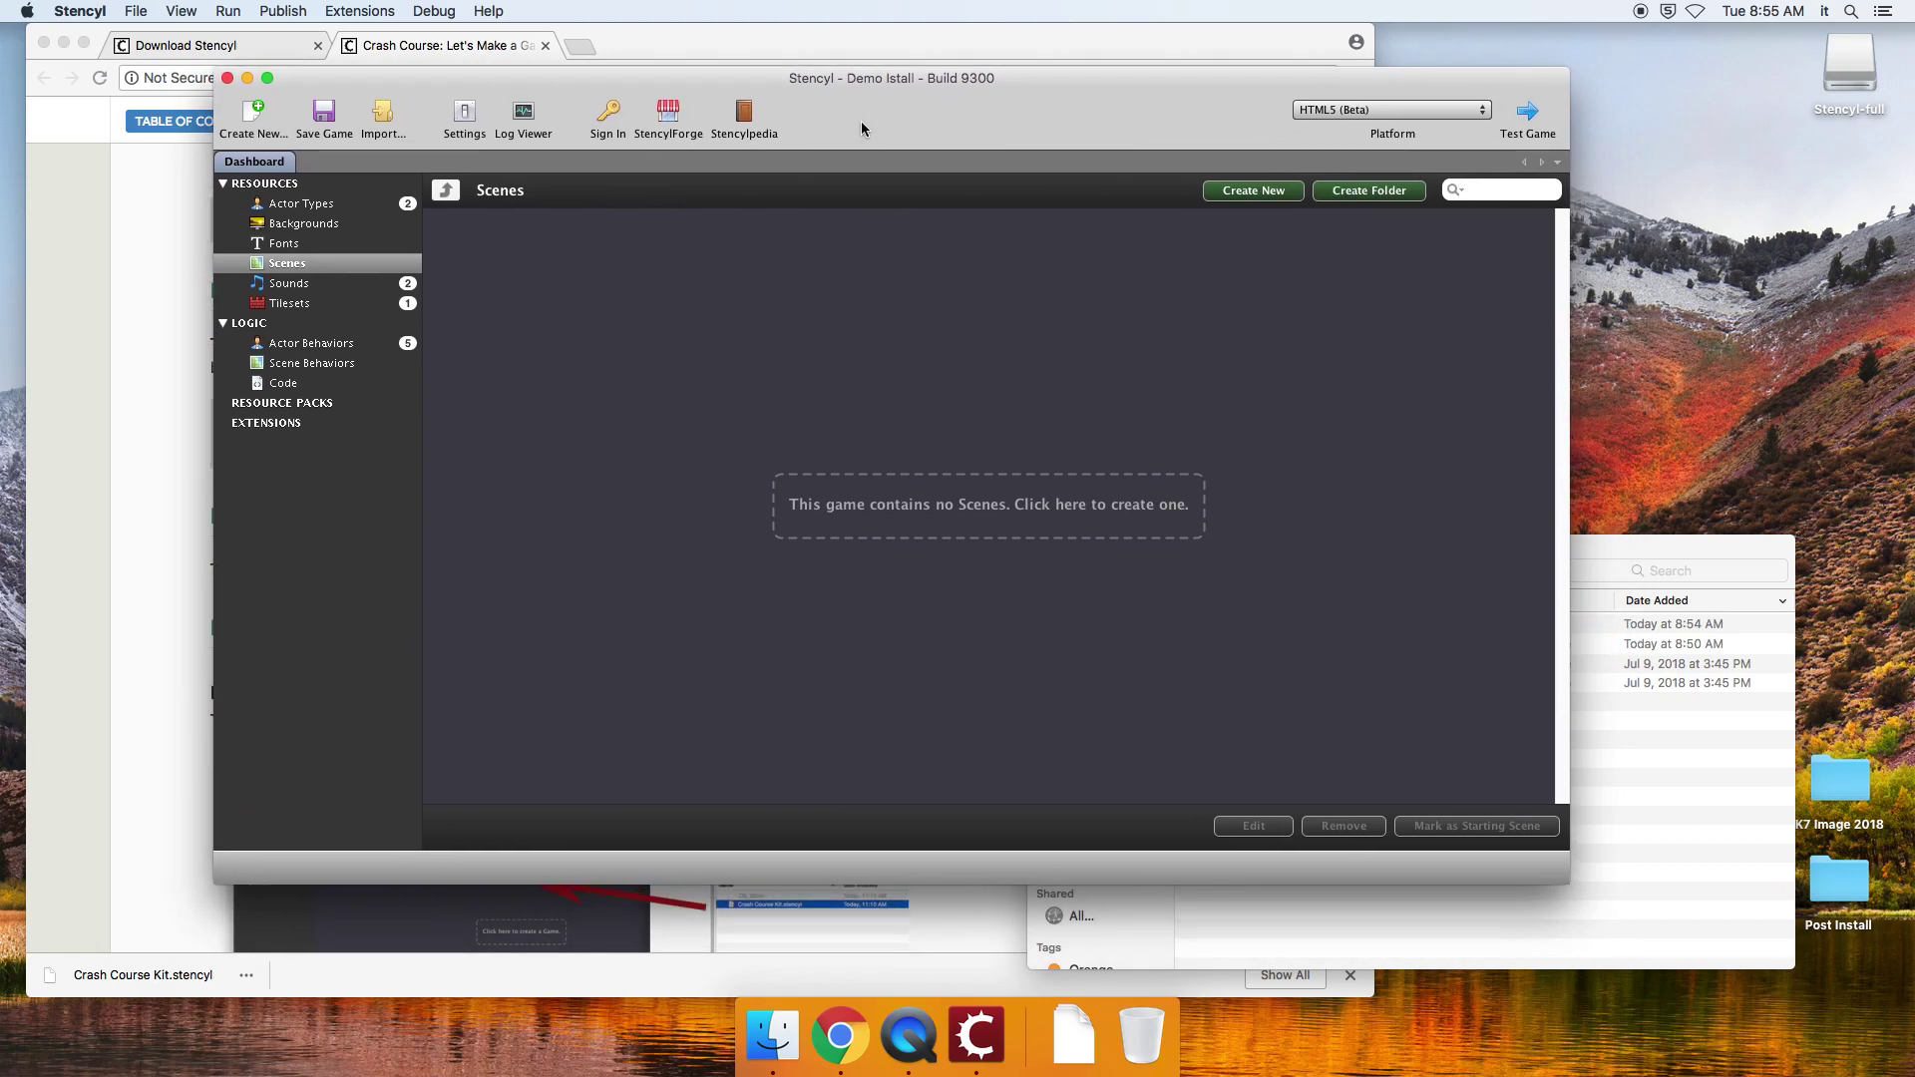
{"action": "left_click", "coordinate": [1302, 112]}
{"action": "mouse_move", "coordinate": [1305, 131]}
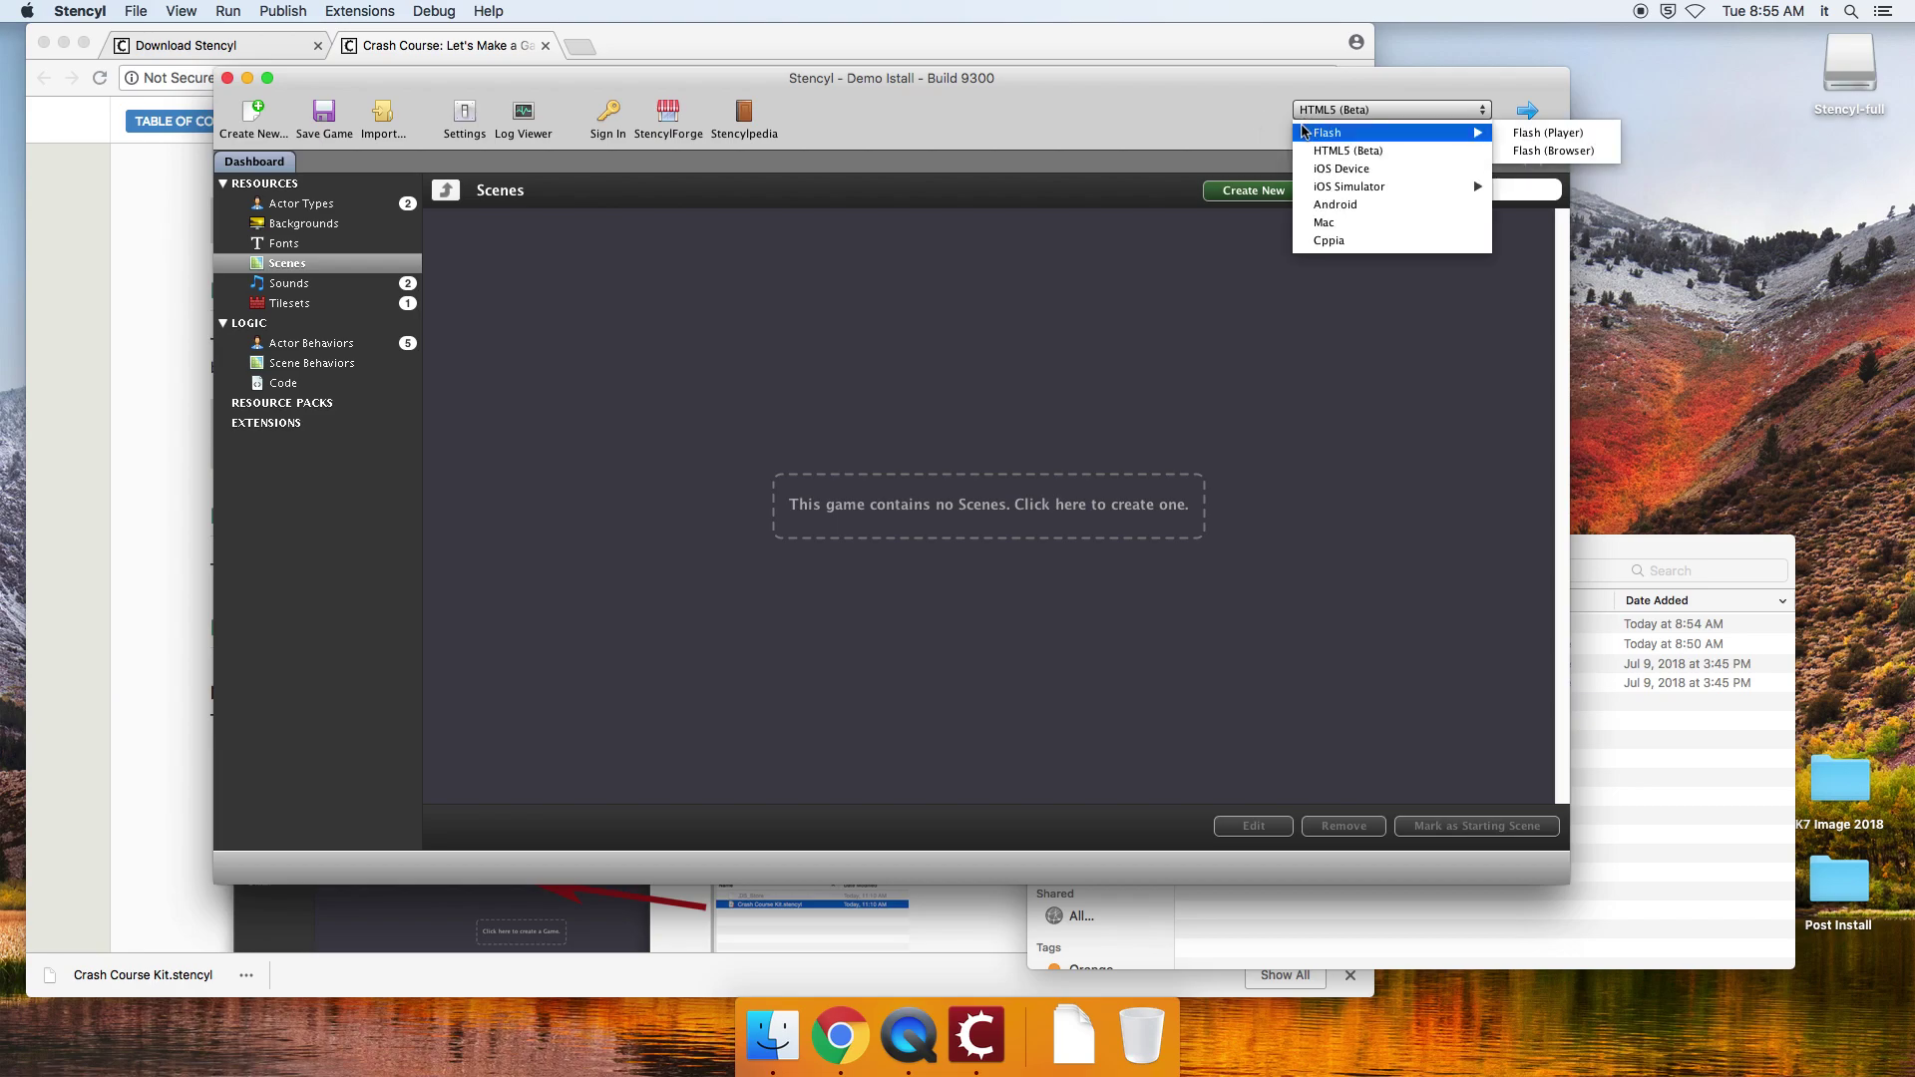
{"action": "left_click", "coordinate": [1514, 134]}
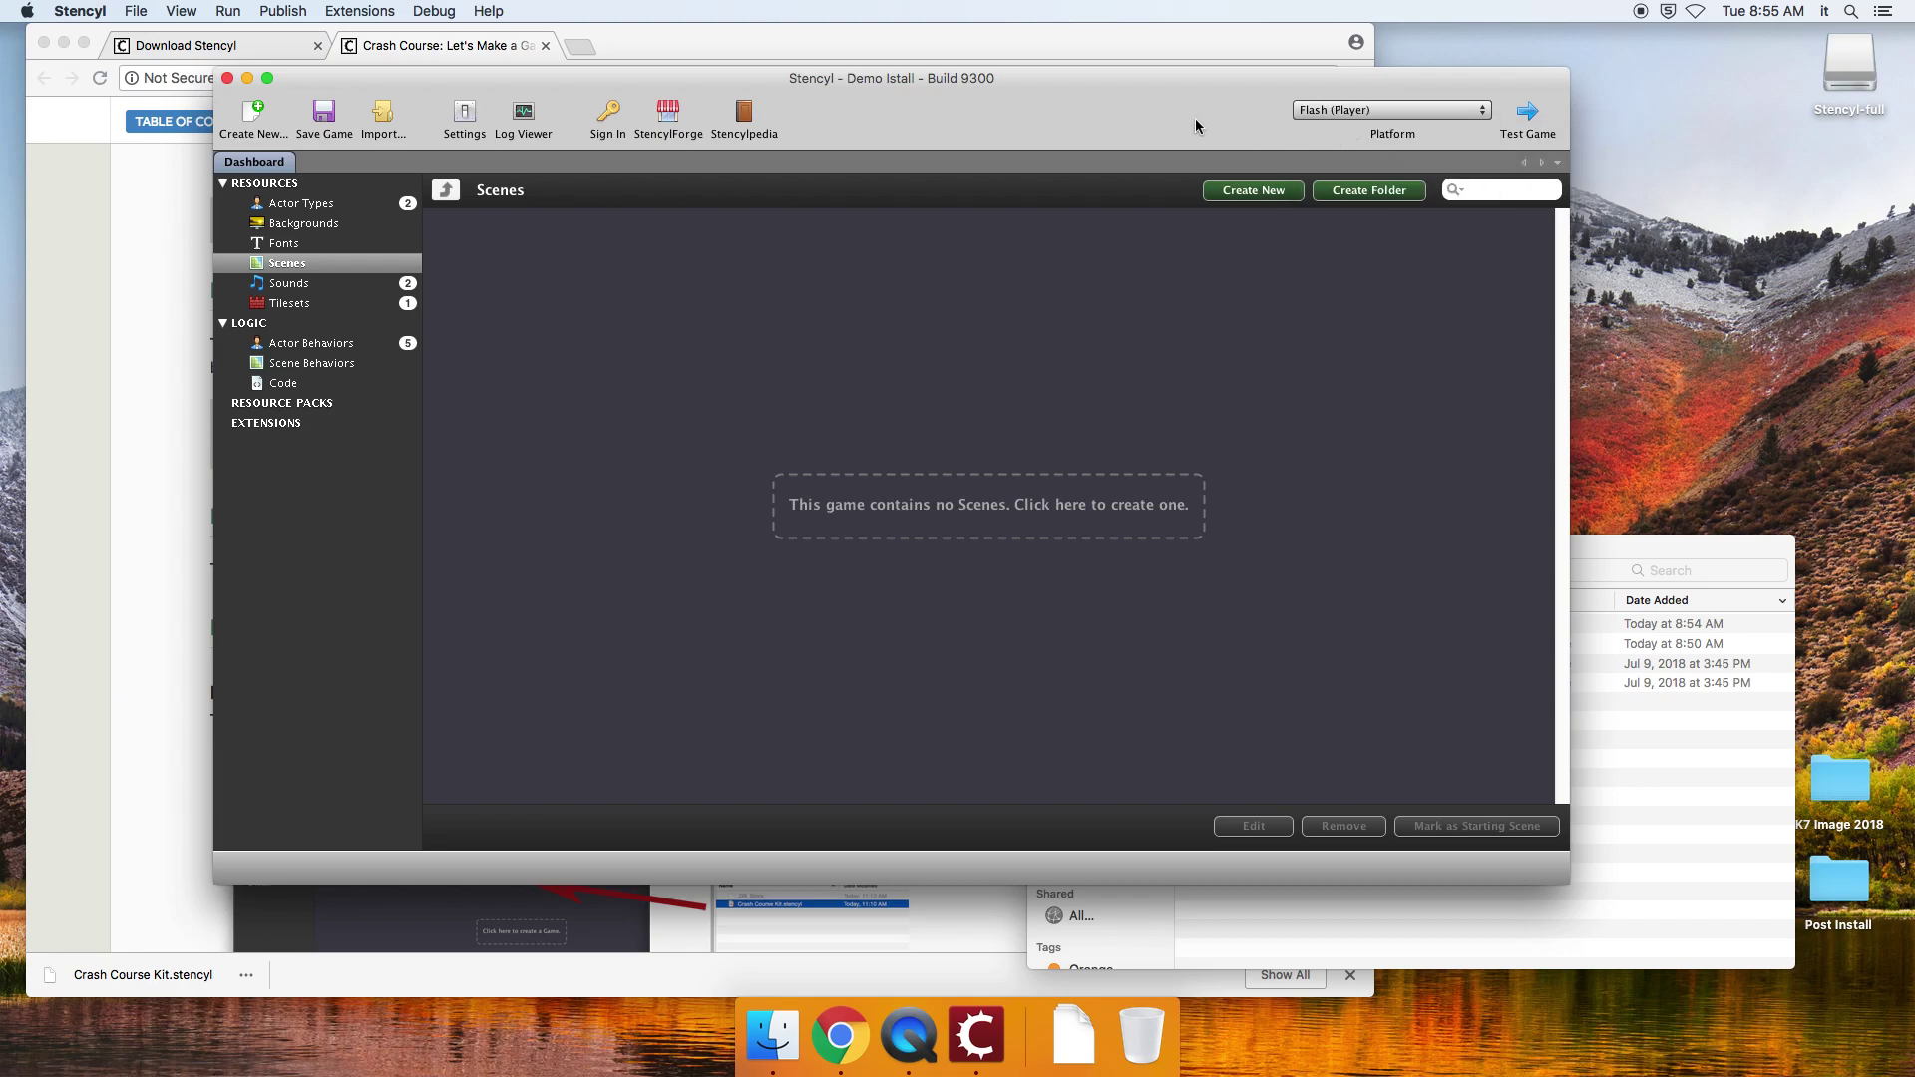
{"action": "left_click_drag", "start_coordinate": [1195, 121], "coordinate": [1191, 113]}
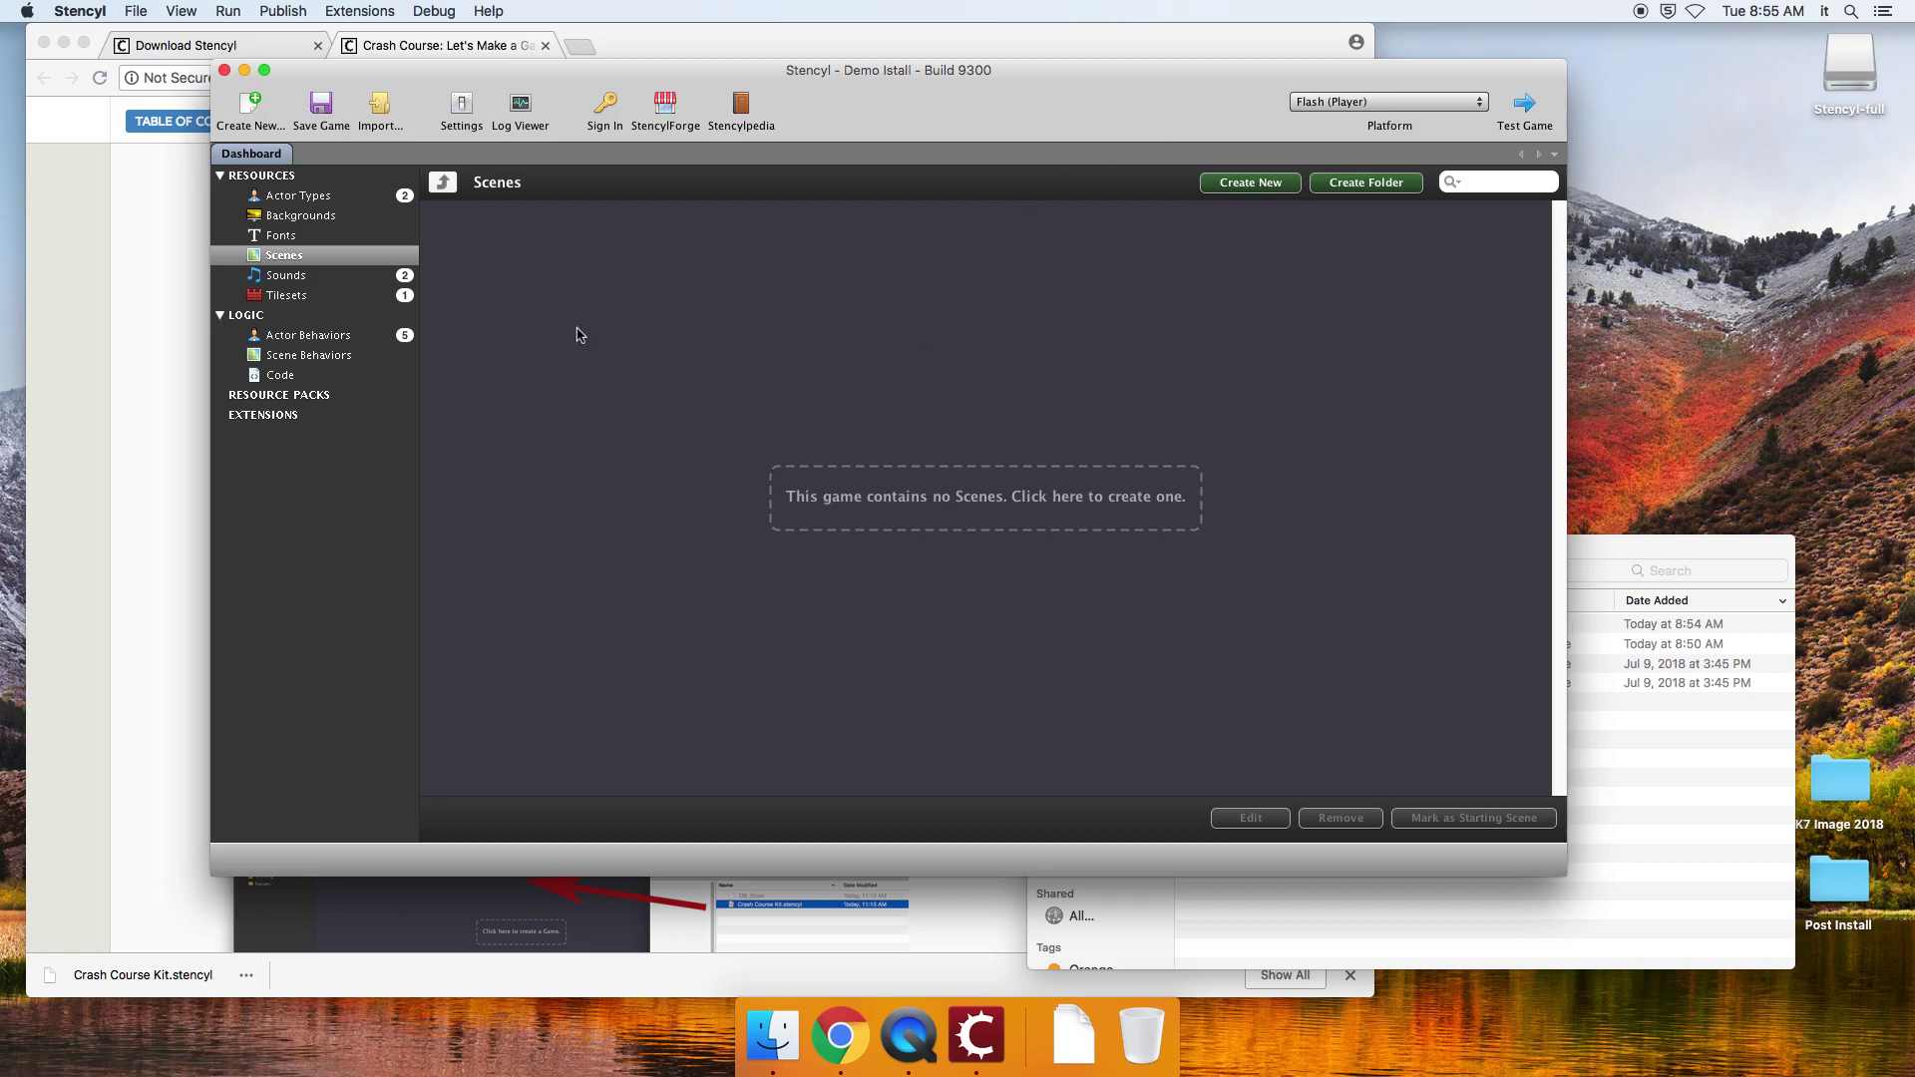
{"action": "left_click", "coordinate": [395, 261]}
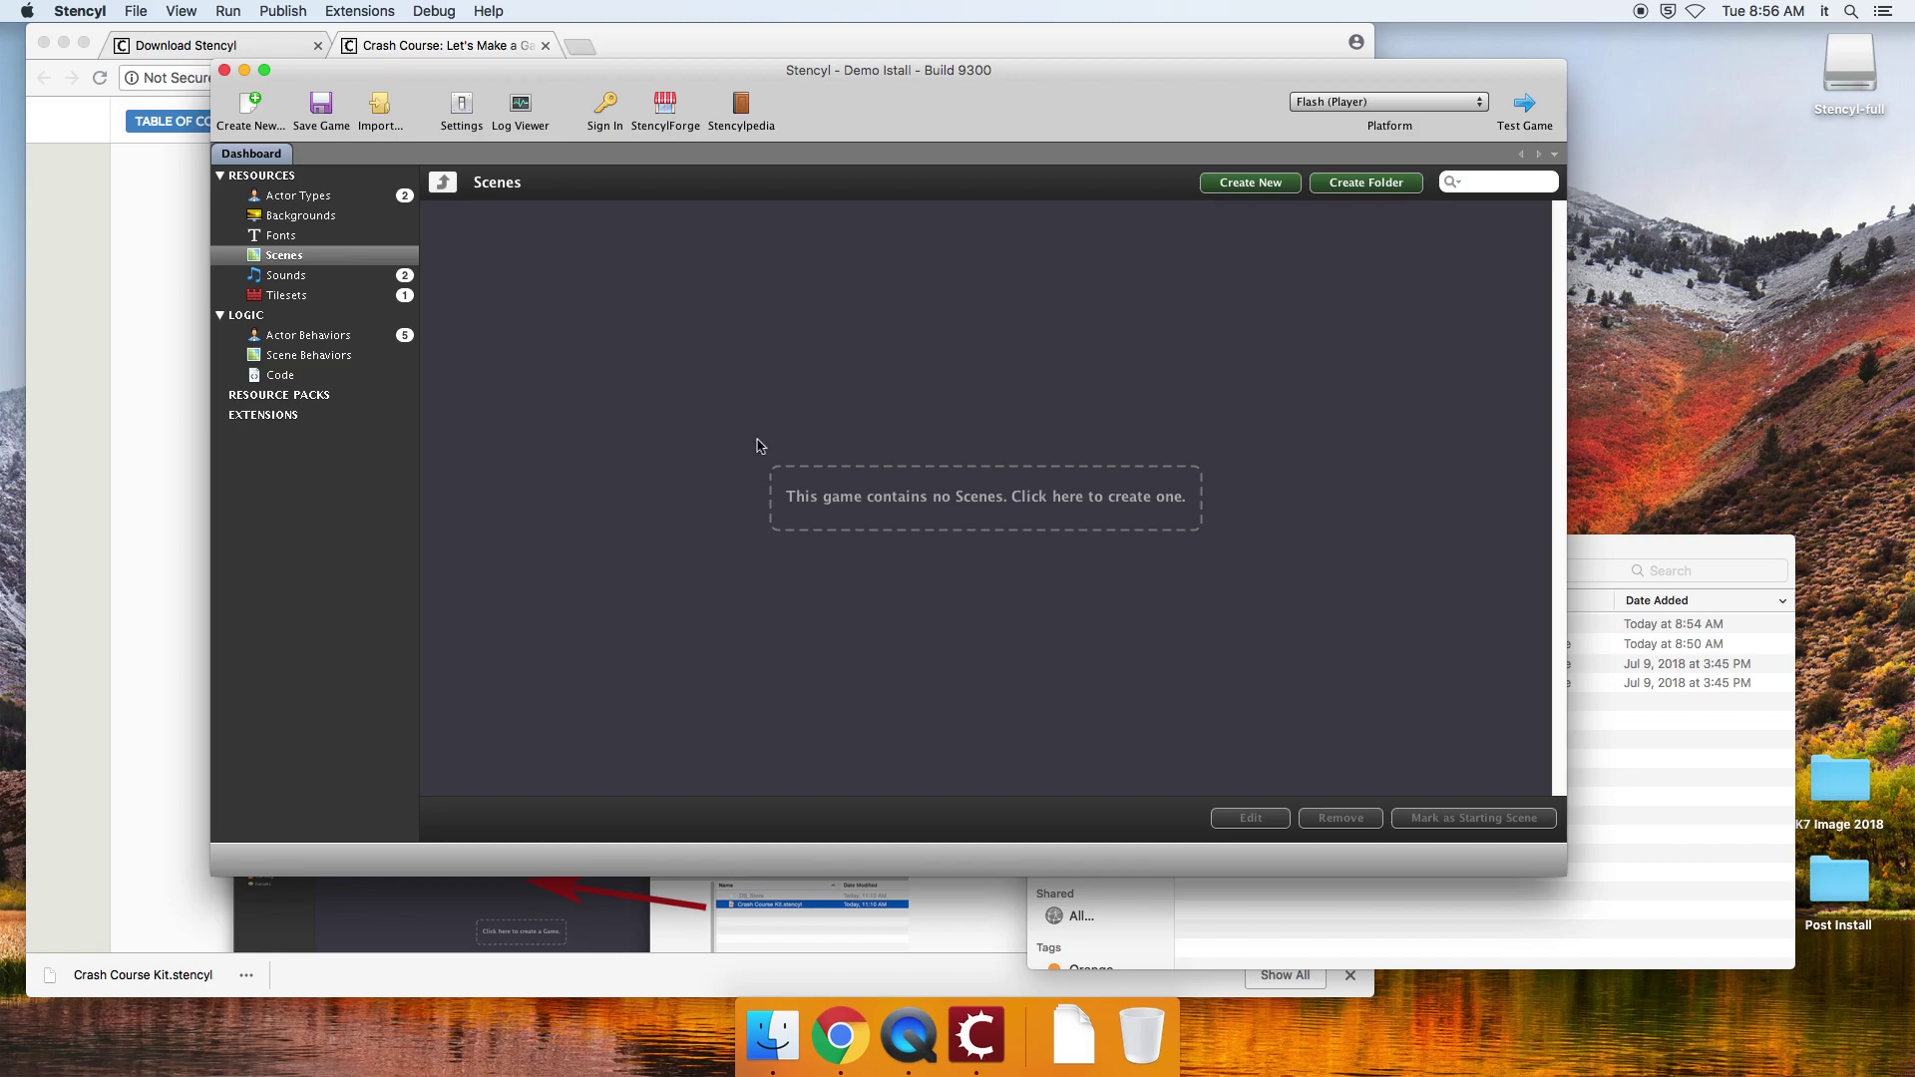
- Create a scene named 1 with a solid cyan background colour
{"action": "left_click", "coordinate": [828, 498]}
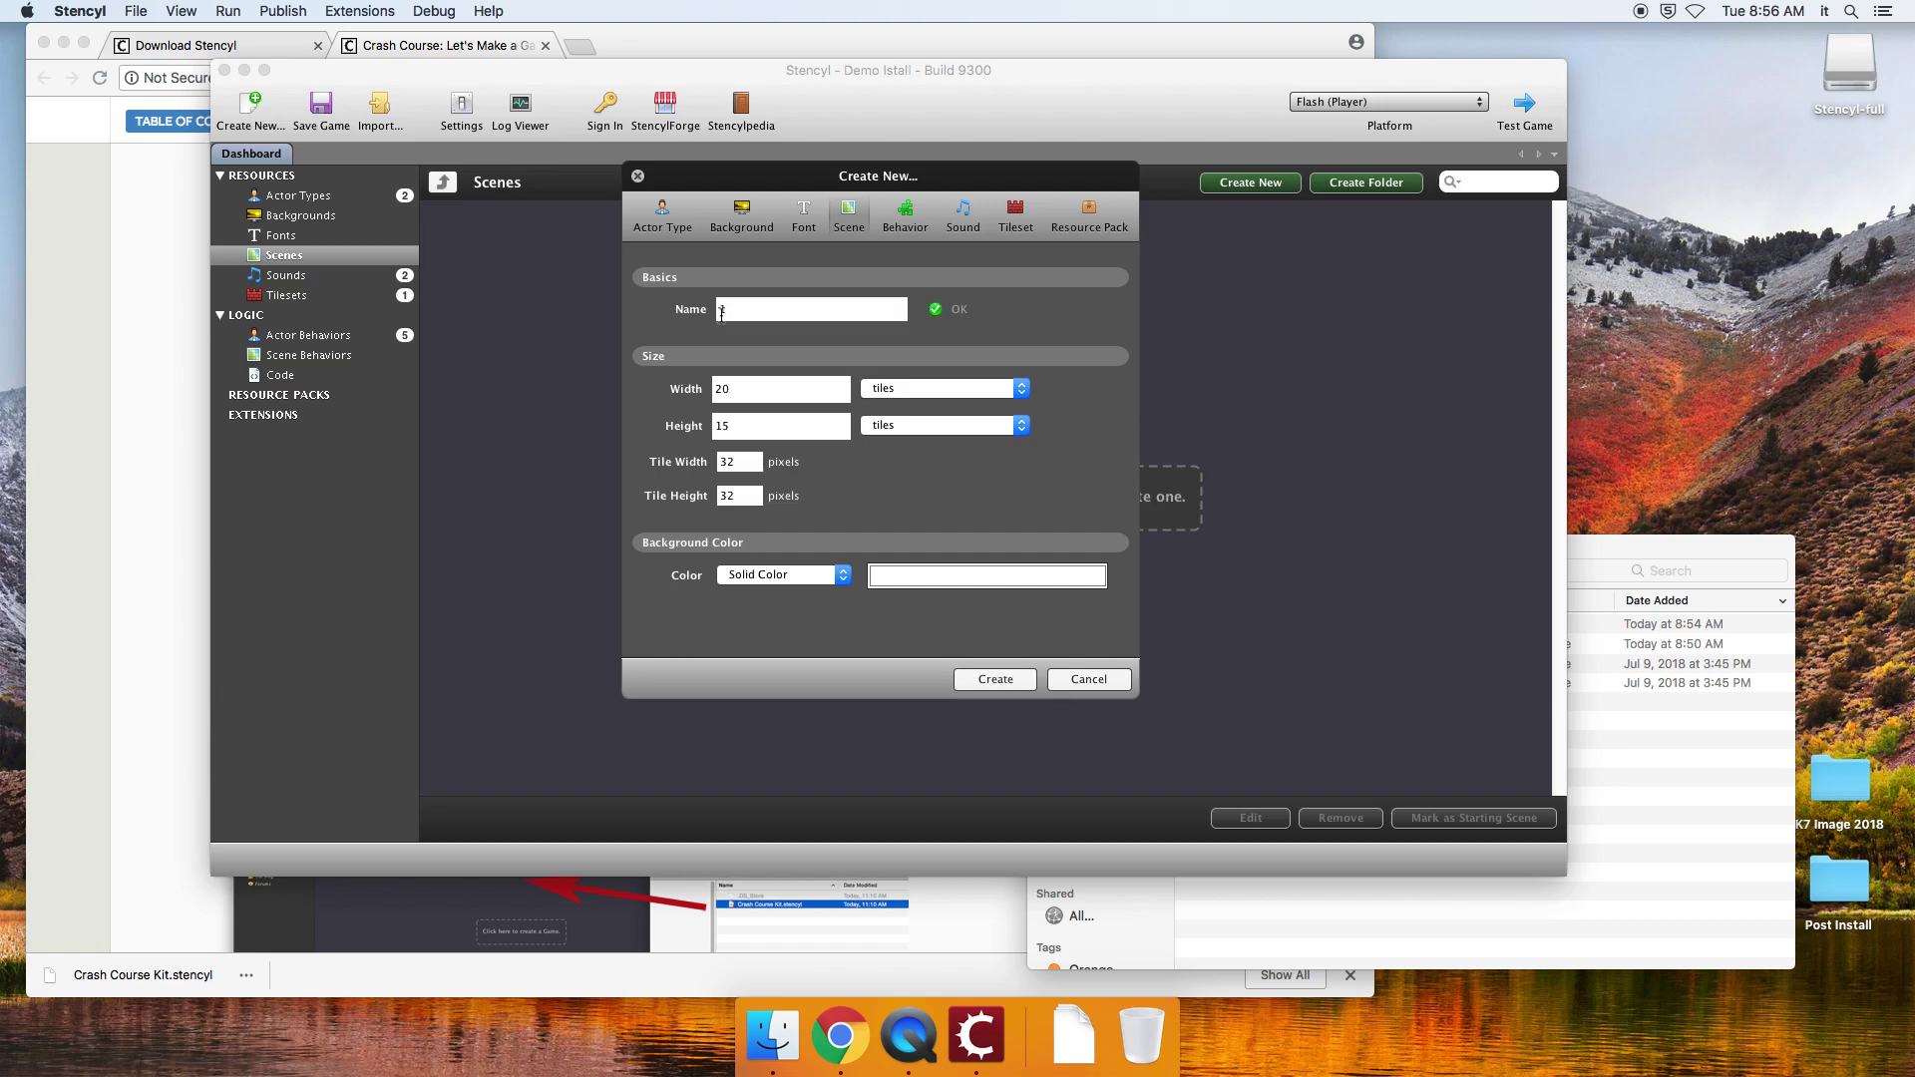
{"action": "type", "text": "1"}
{"action": "left_click", "coordinate": [917, 581]}
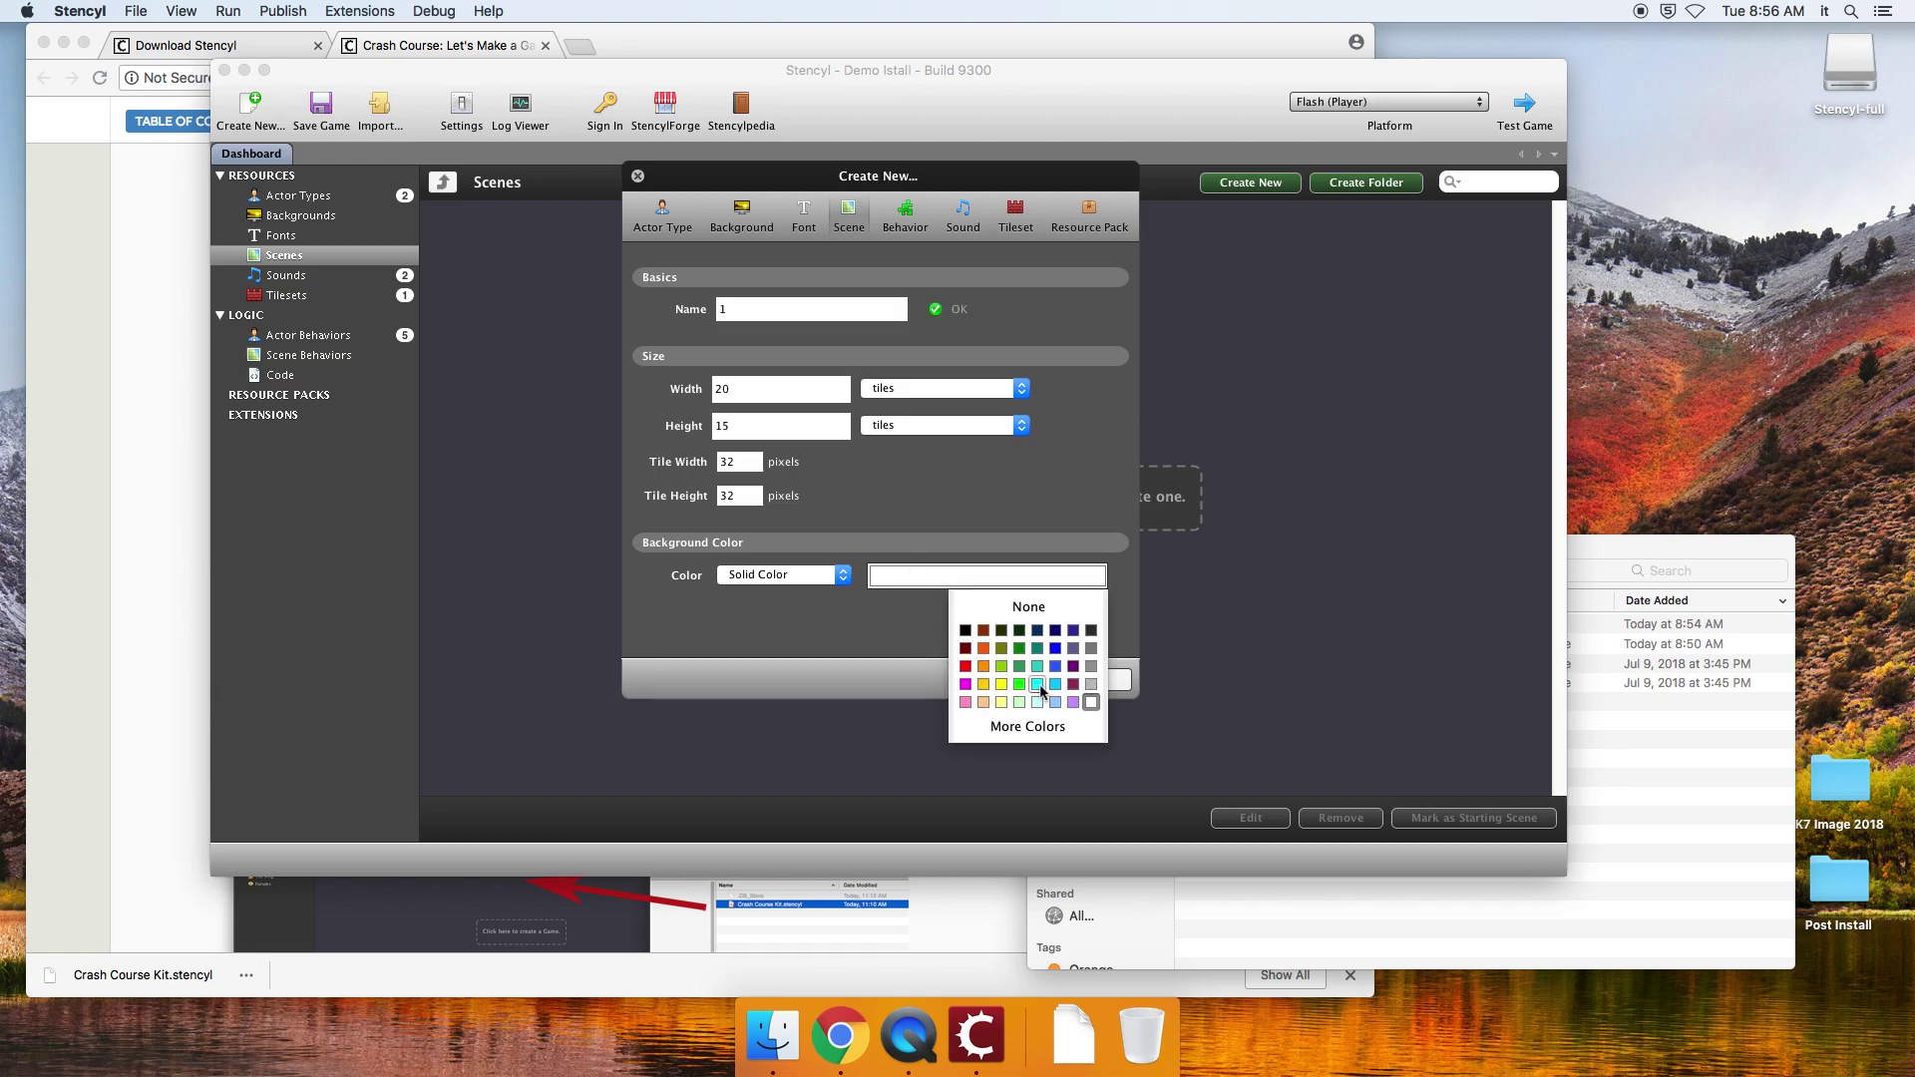
{"action": "left_click", "coordinate": [1045, 686]}
{"action": "left_click", "coordinate": [977, 682]}
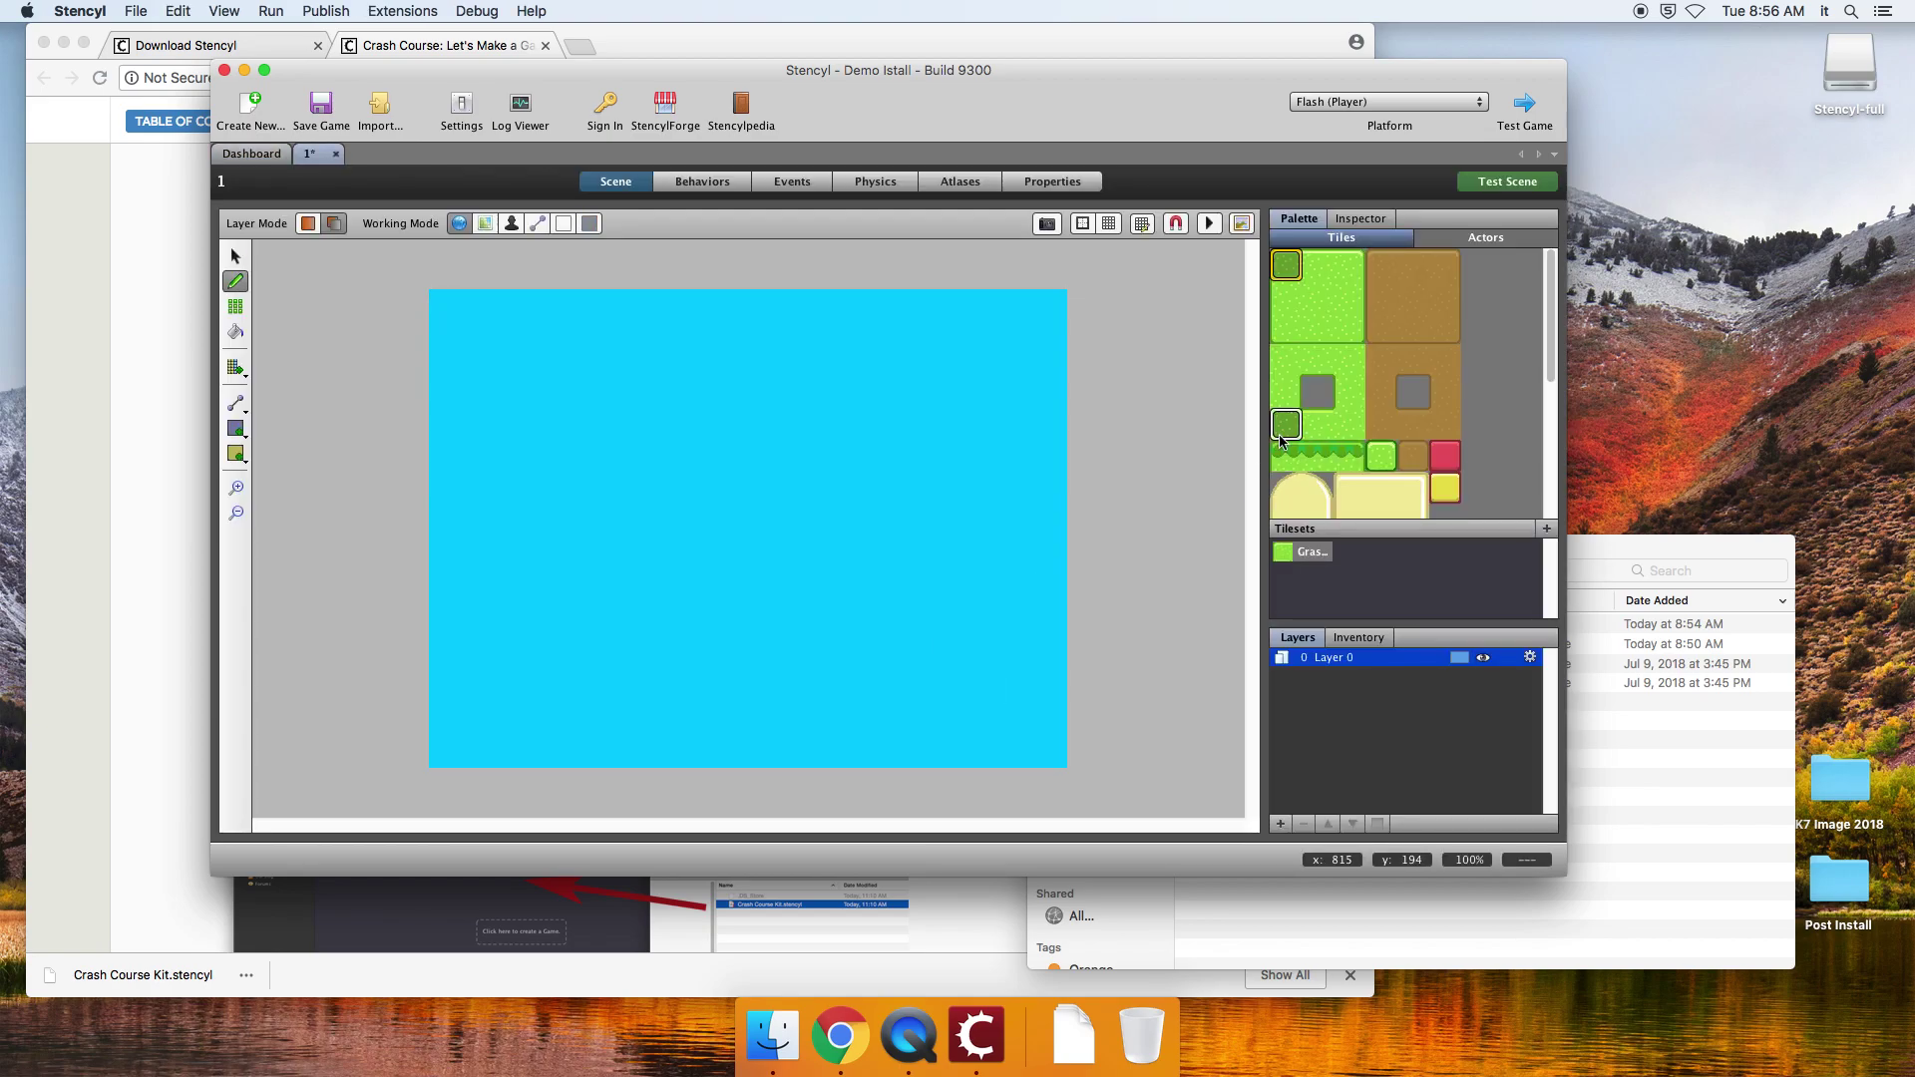
- Paint the grass-topped tile across the bottom row of scene 1 and test-run it
{"action": "left_click", "coordinate": [1315, 369]}
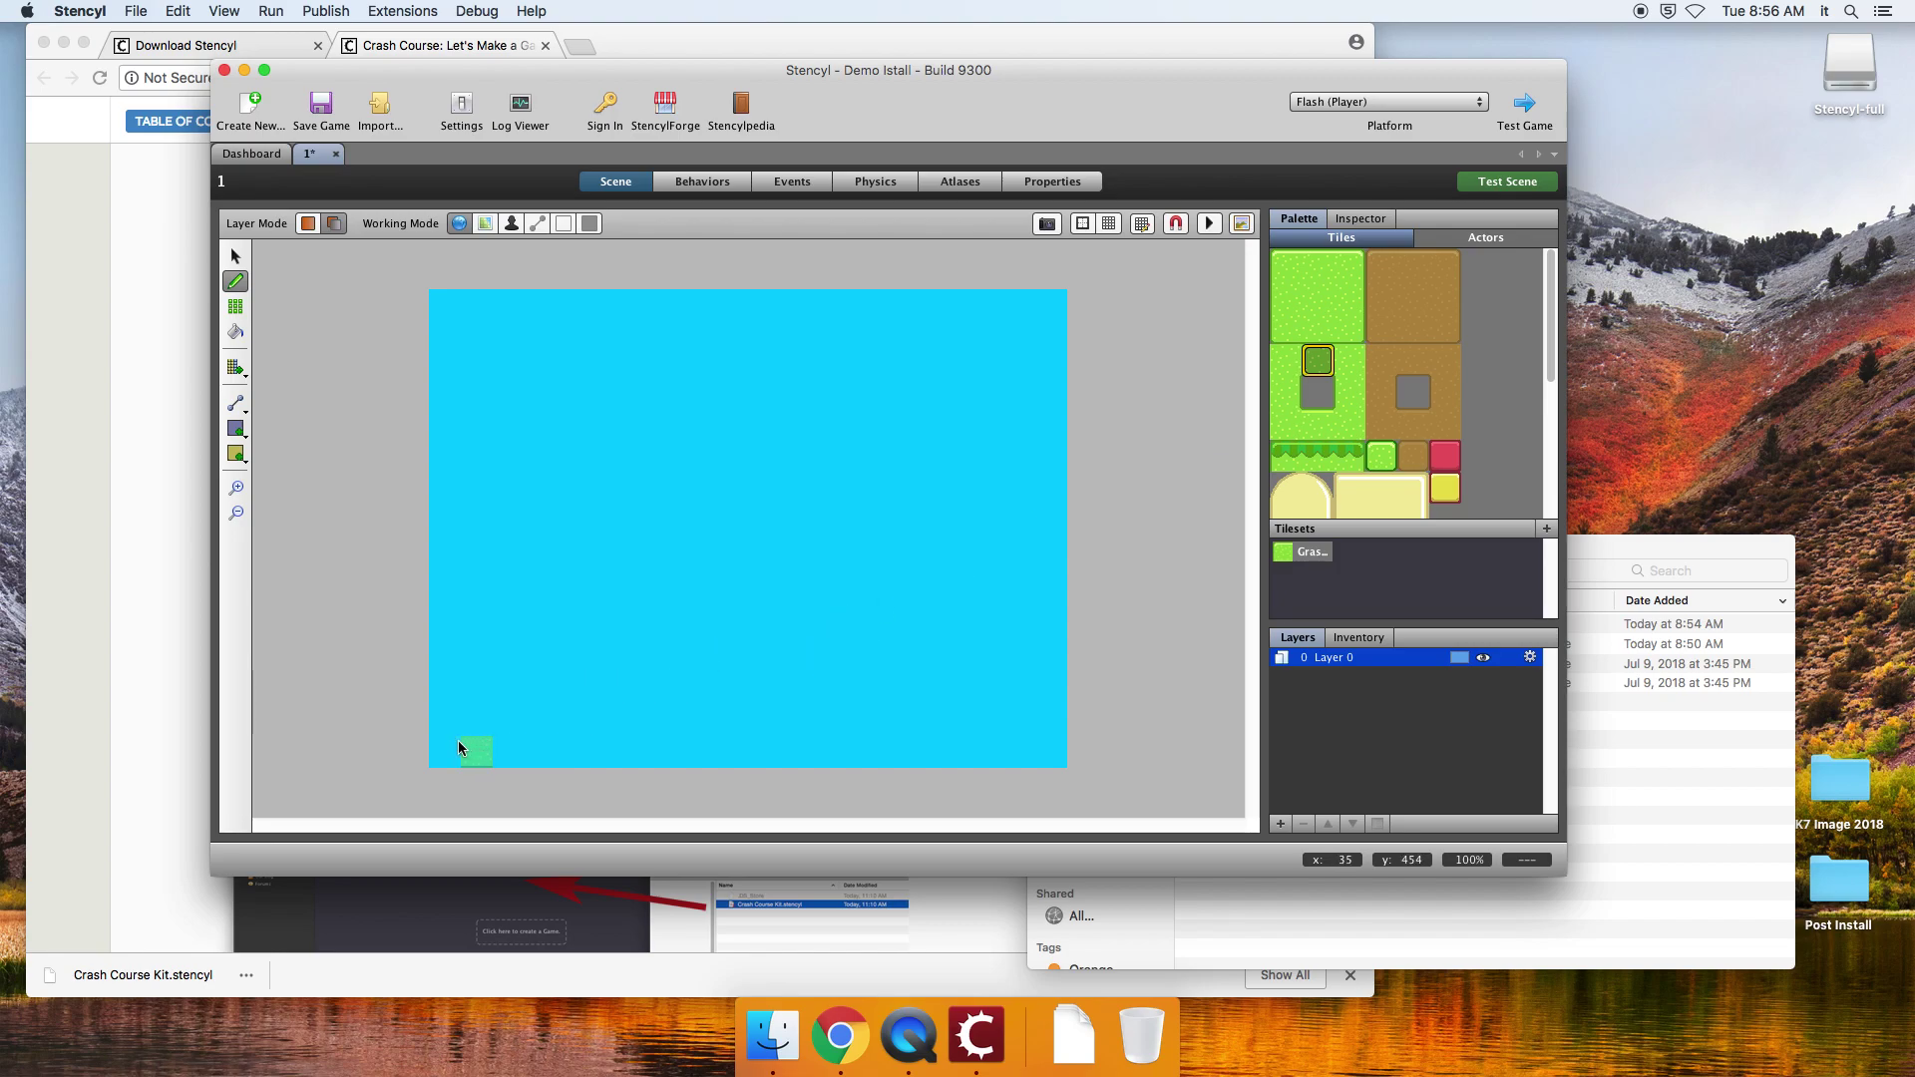
{"action": "left_click_drag", "start_coordinate": [449, 750], "coordinate": [1060, 756]}
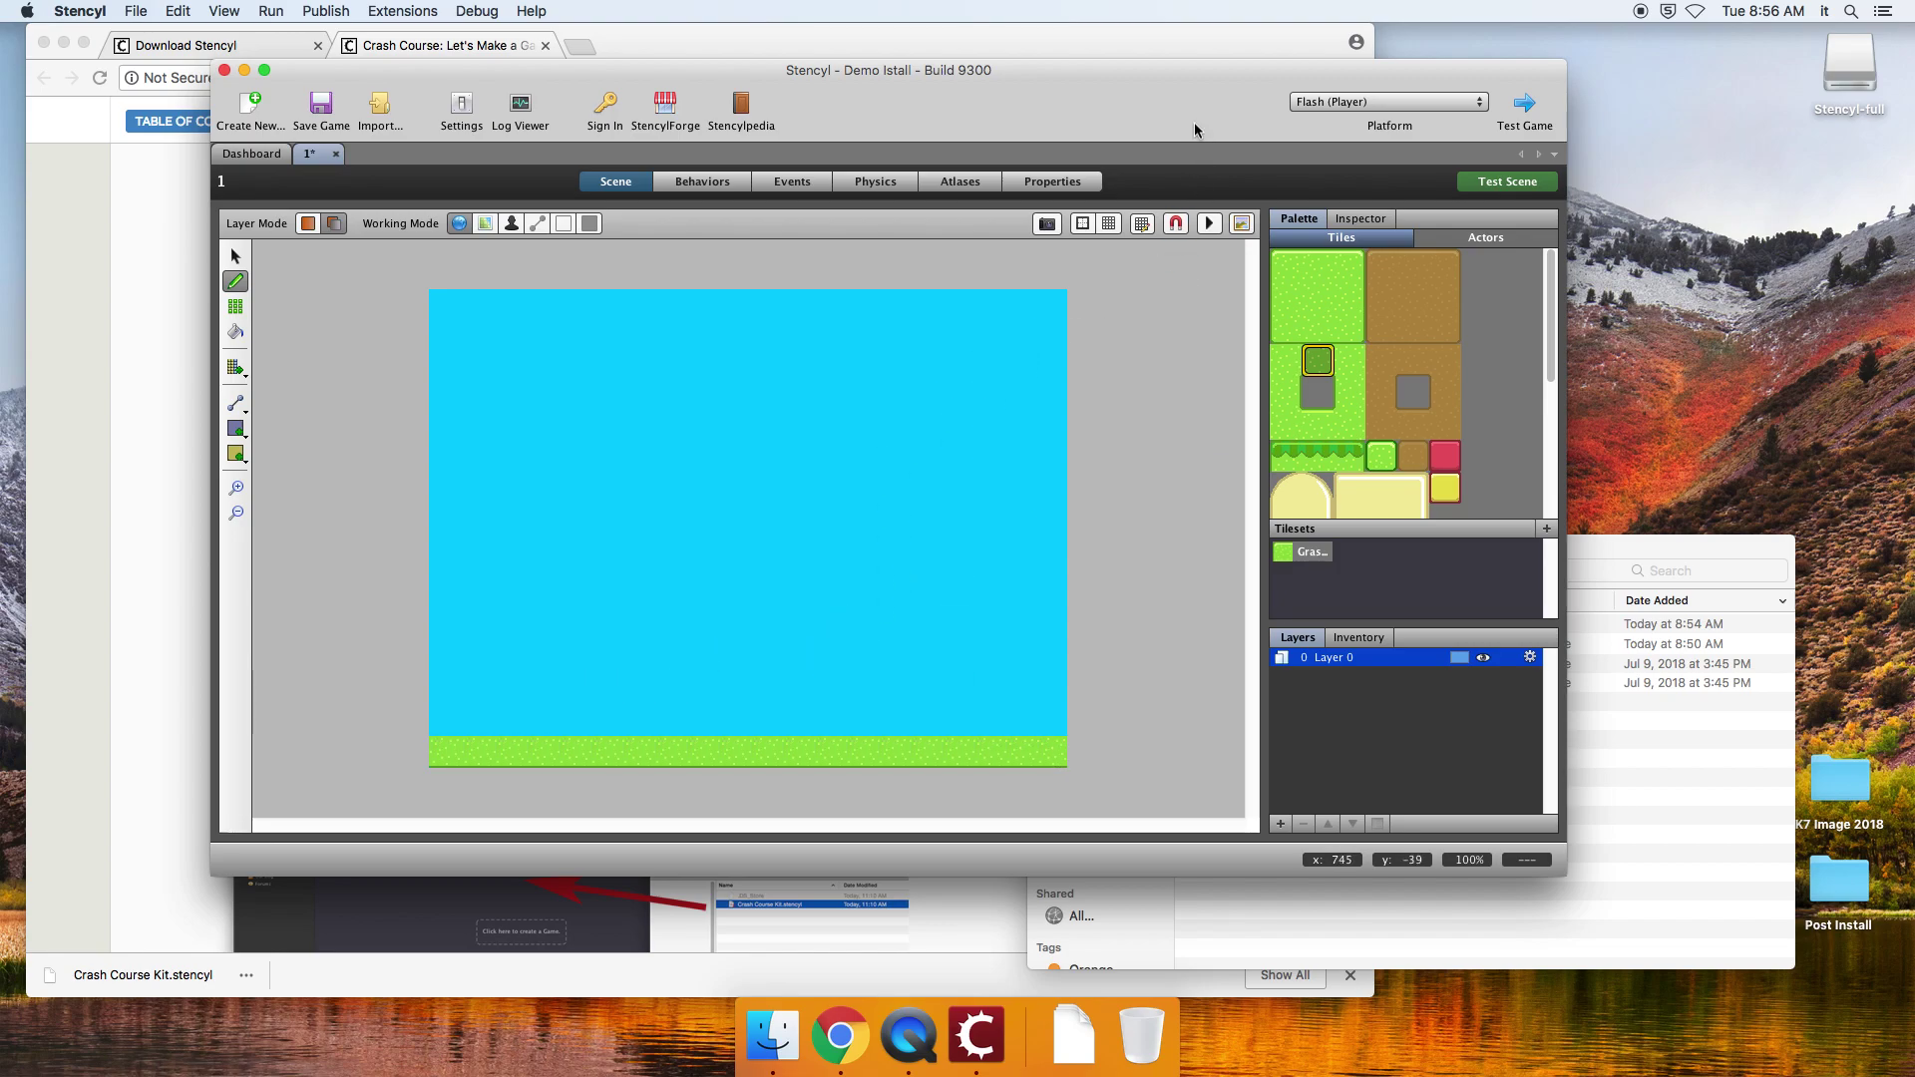
{"action": "left_click_drag", "start_coordinate": [1200, 129], "coordinate": [1198, 125]}
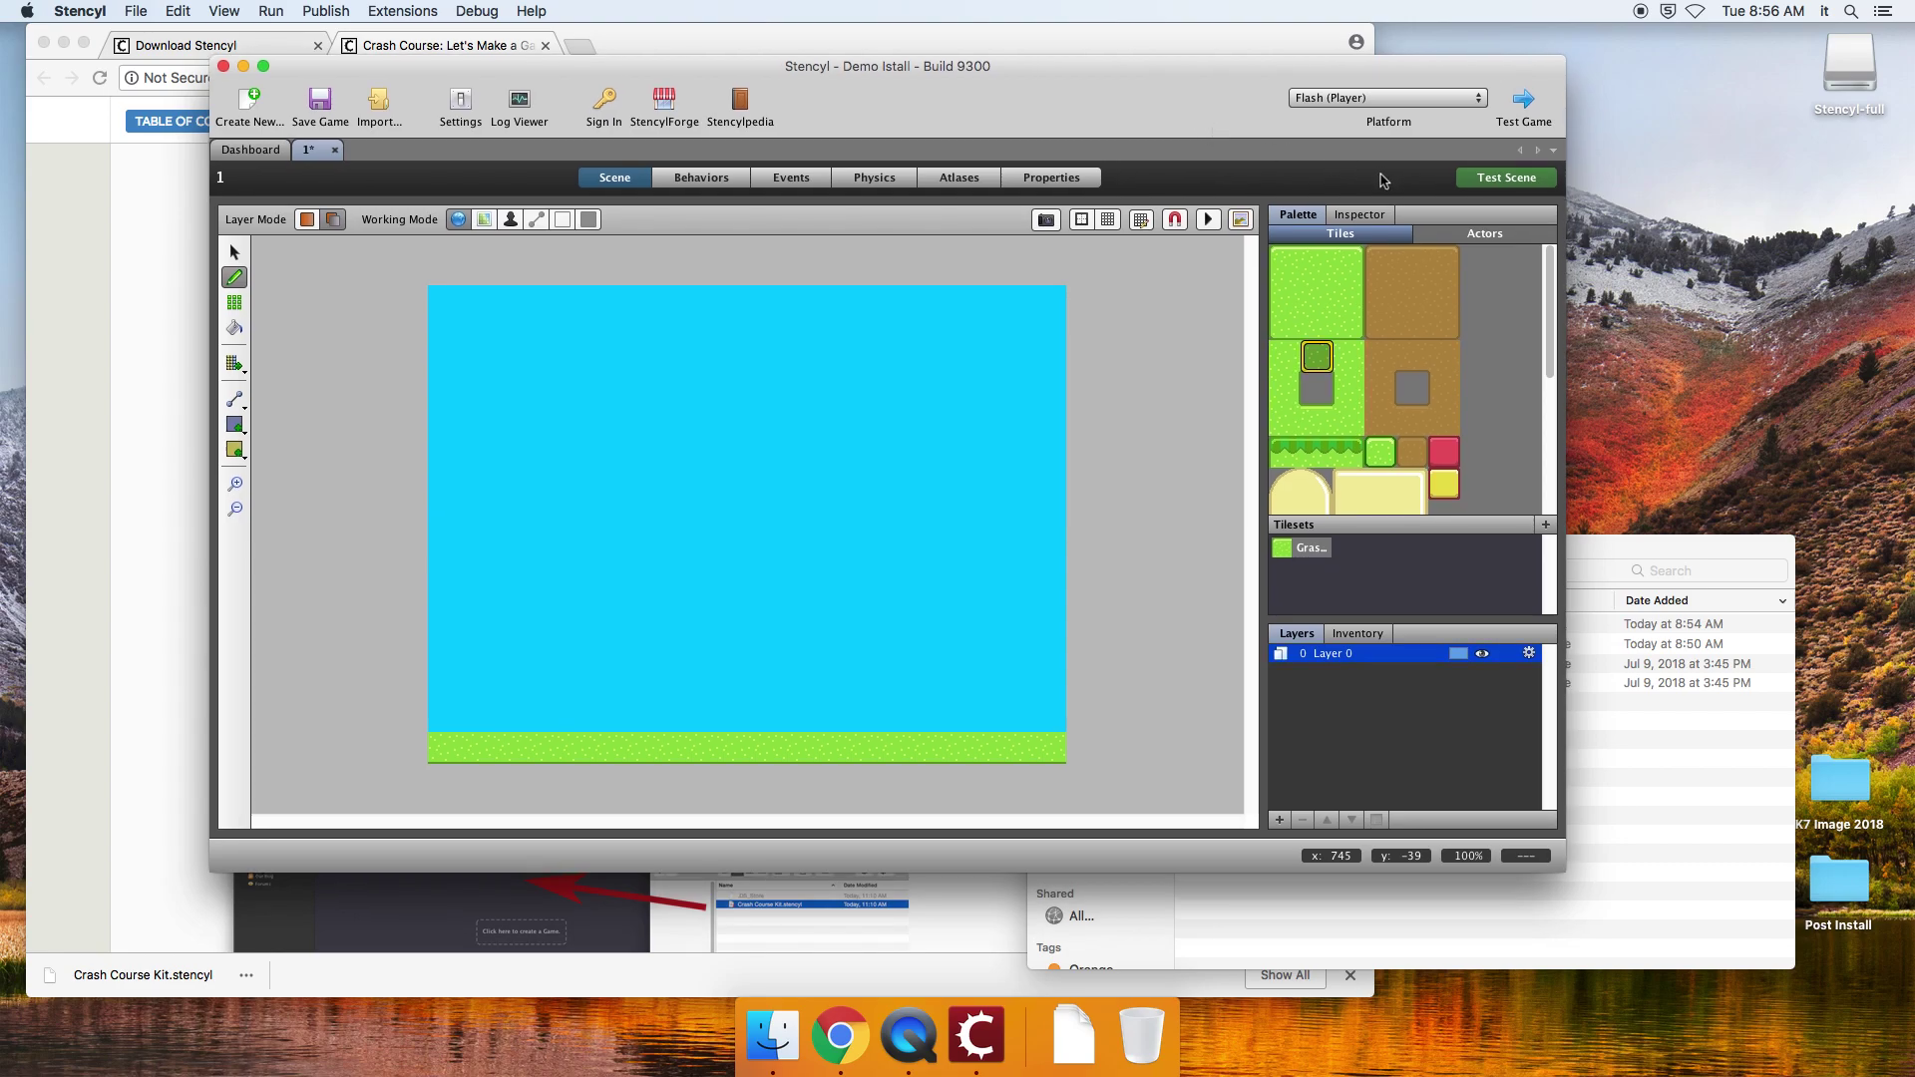
{"action": "left_click", "coordinate": [1486, 178]}
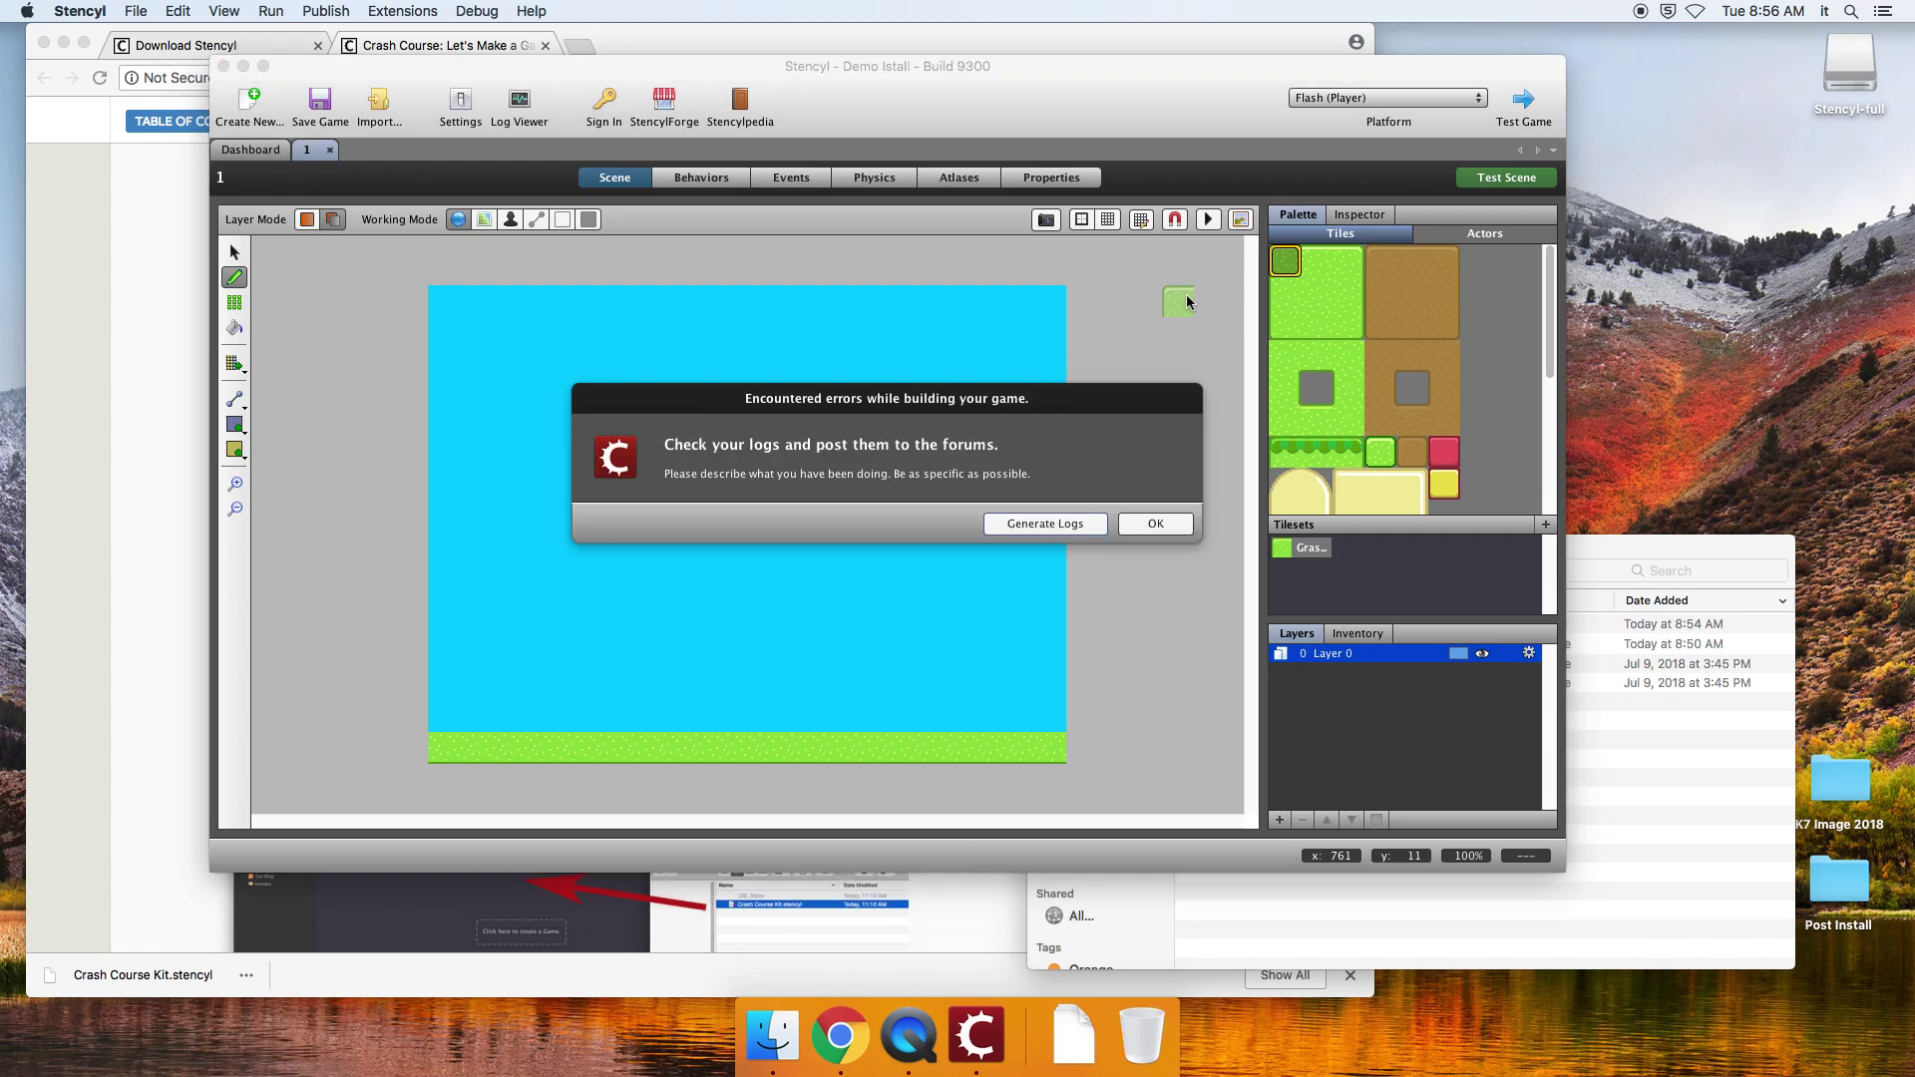
{"action": "left_click", "coordinate": [1152, 527]}
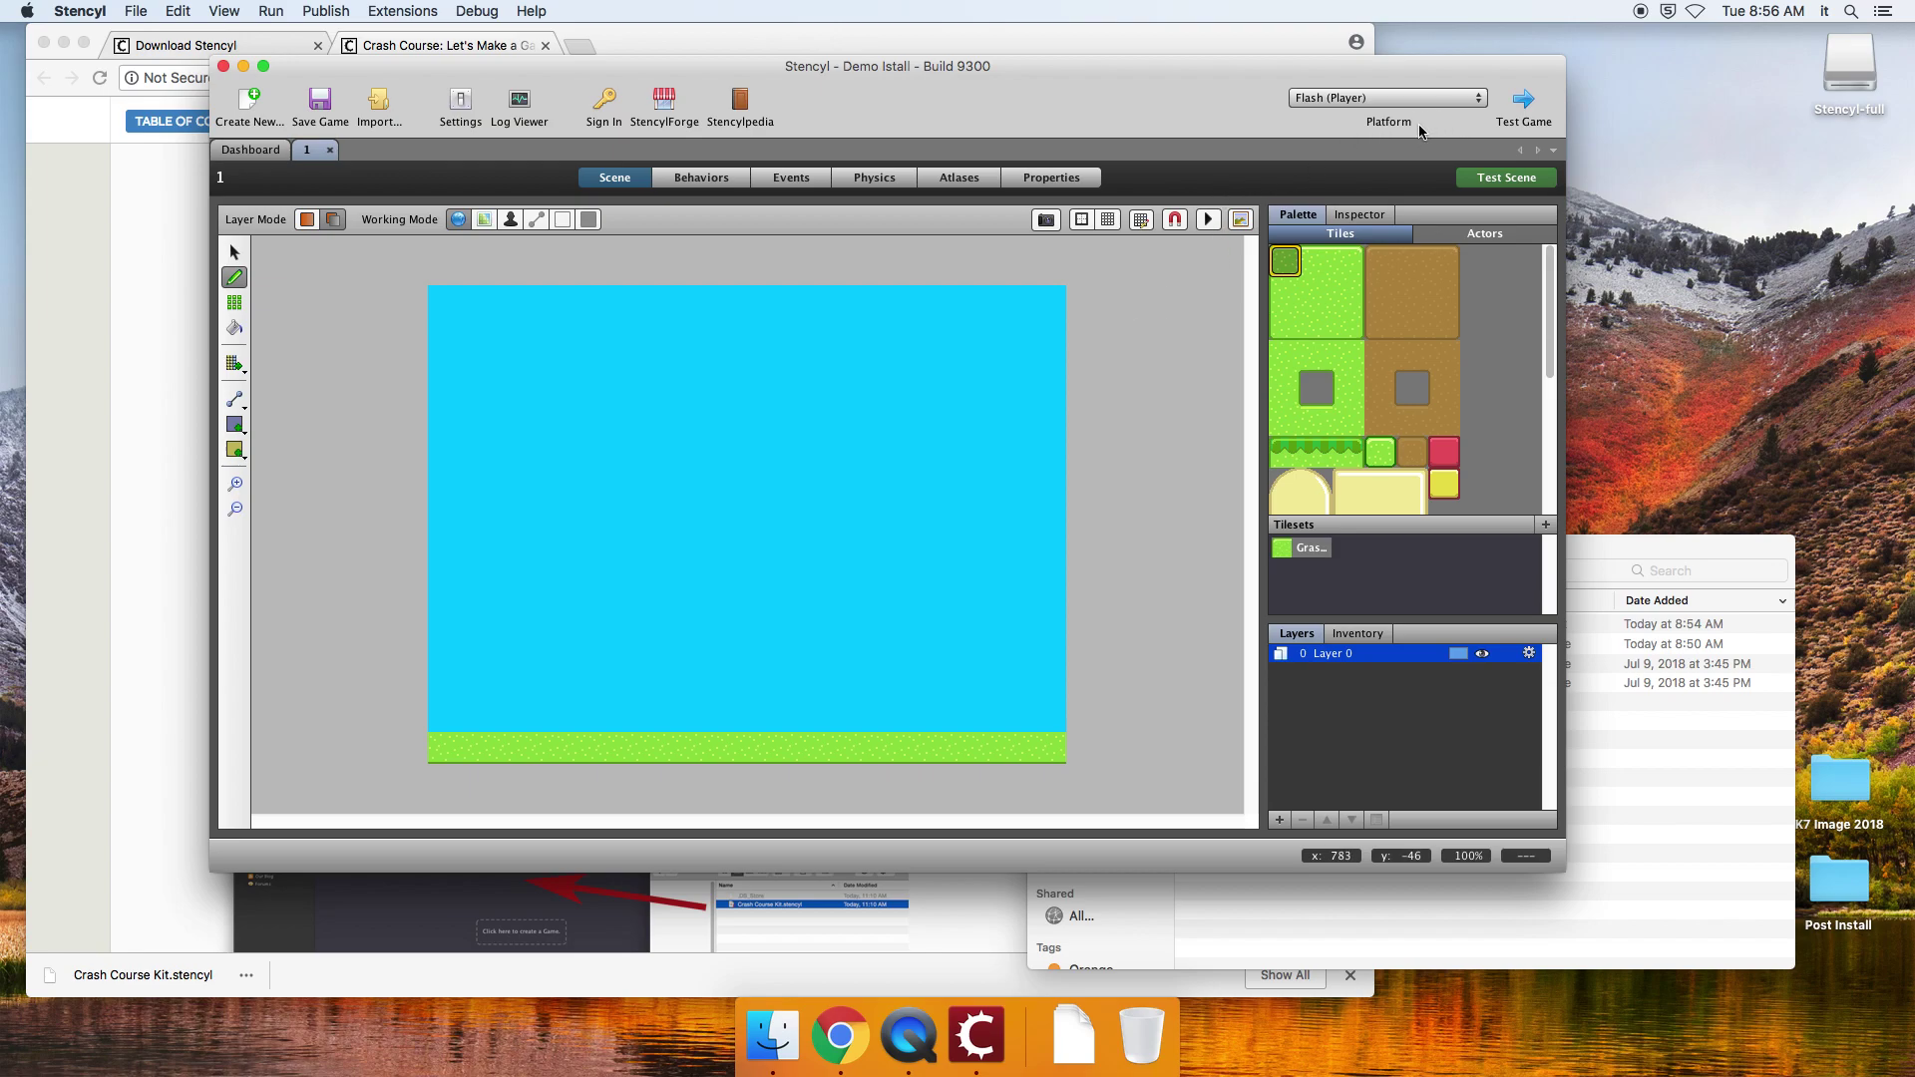
{"action": "left_click_drag", "start_coordinate": [1172, 100], "coordinate": [1178, 108]}
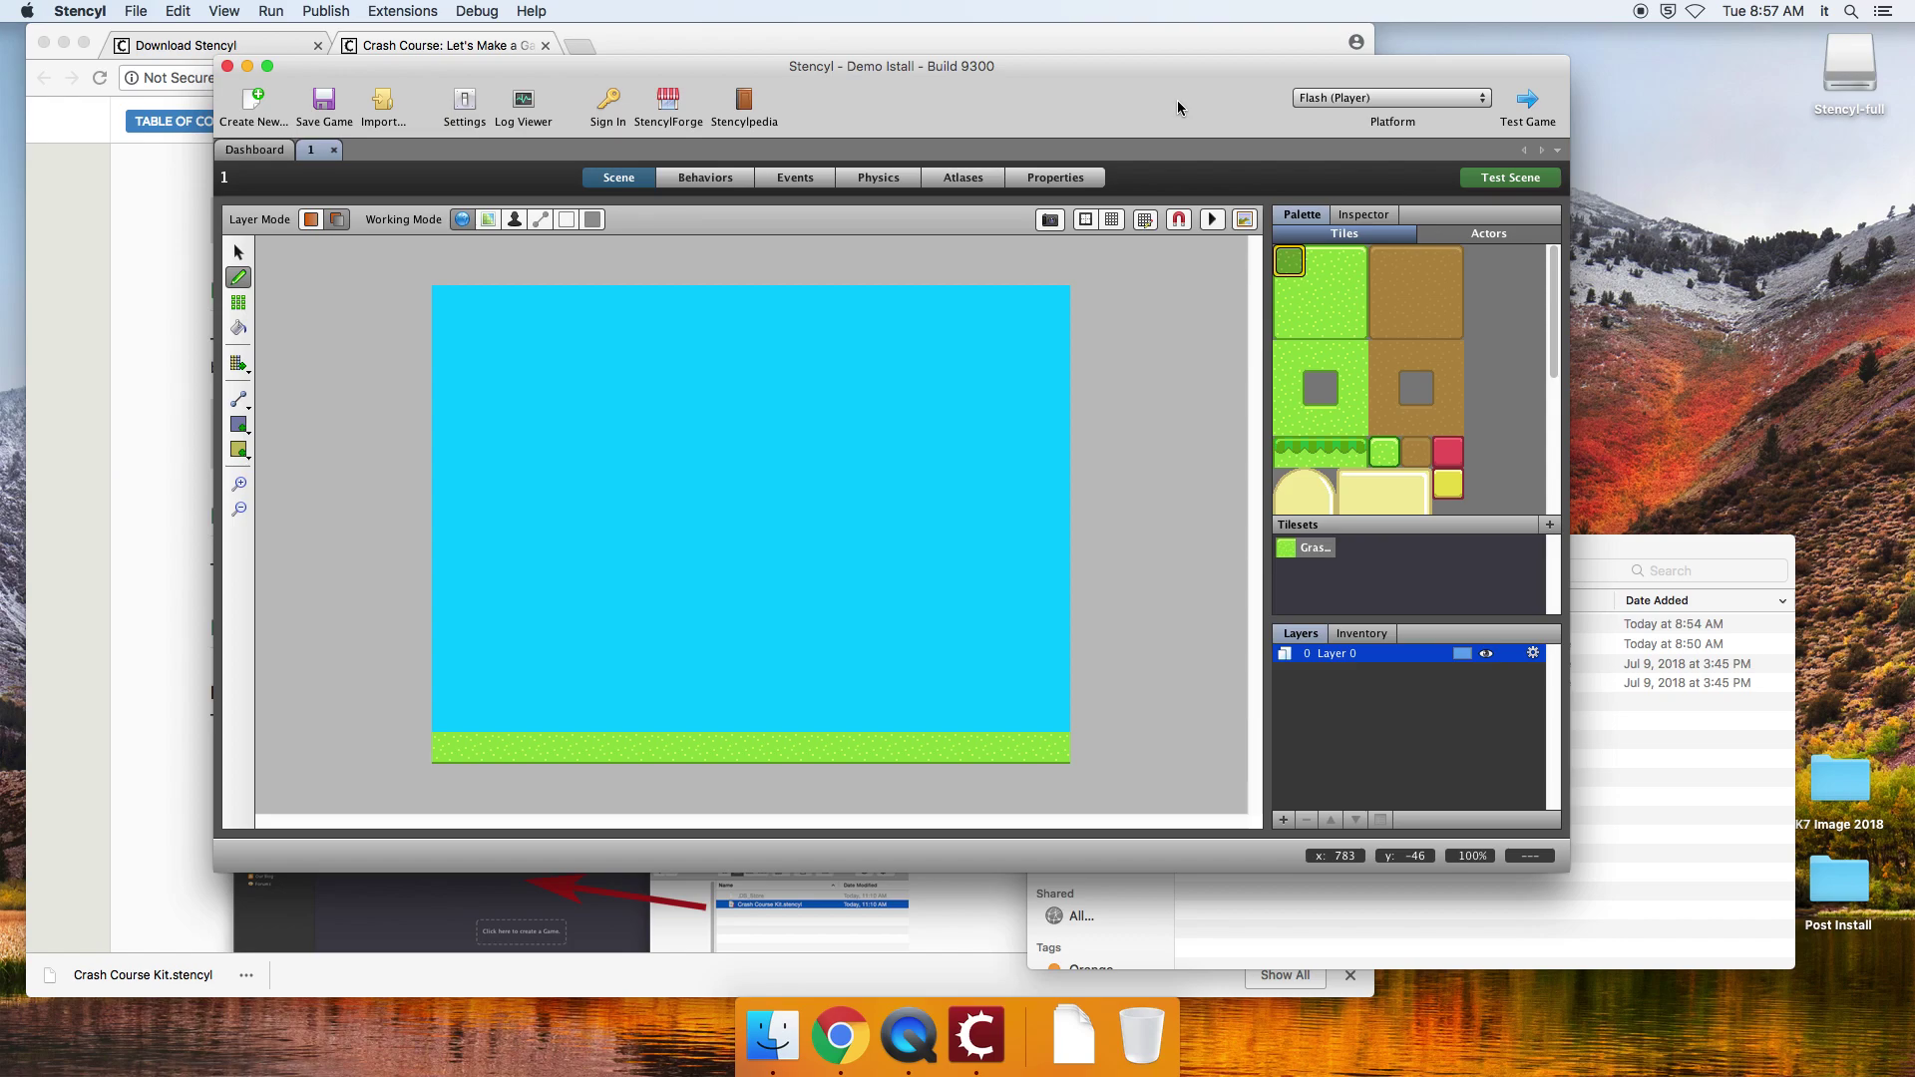
{"action": "left_click_drag", "start_coordinate": [1177, 99], "coordinate": [1154, 105]}
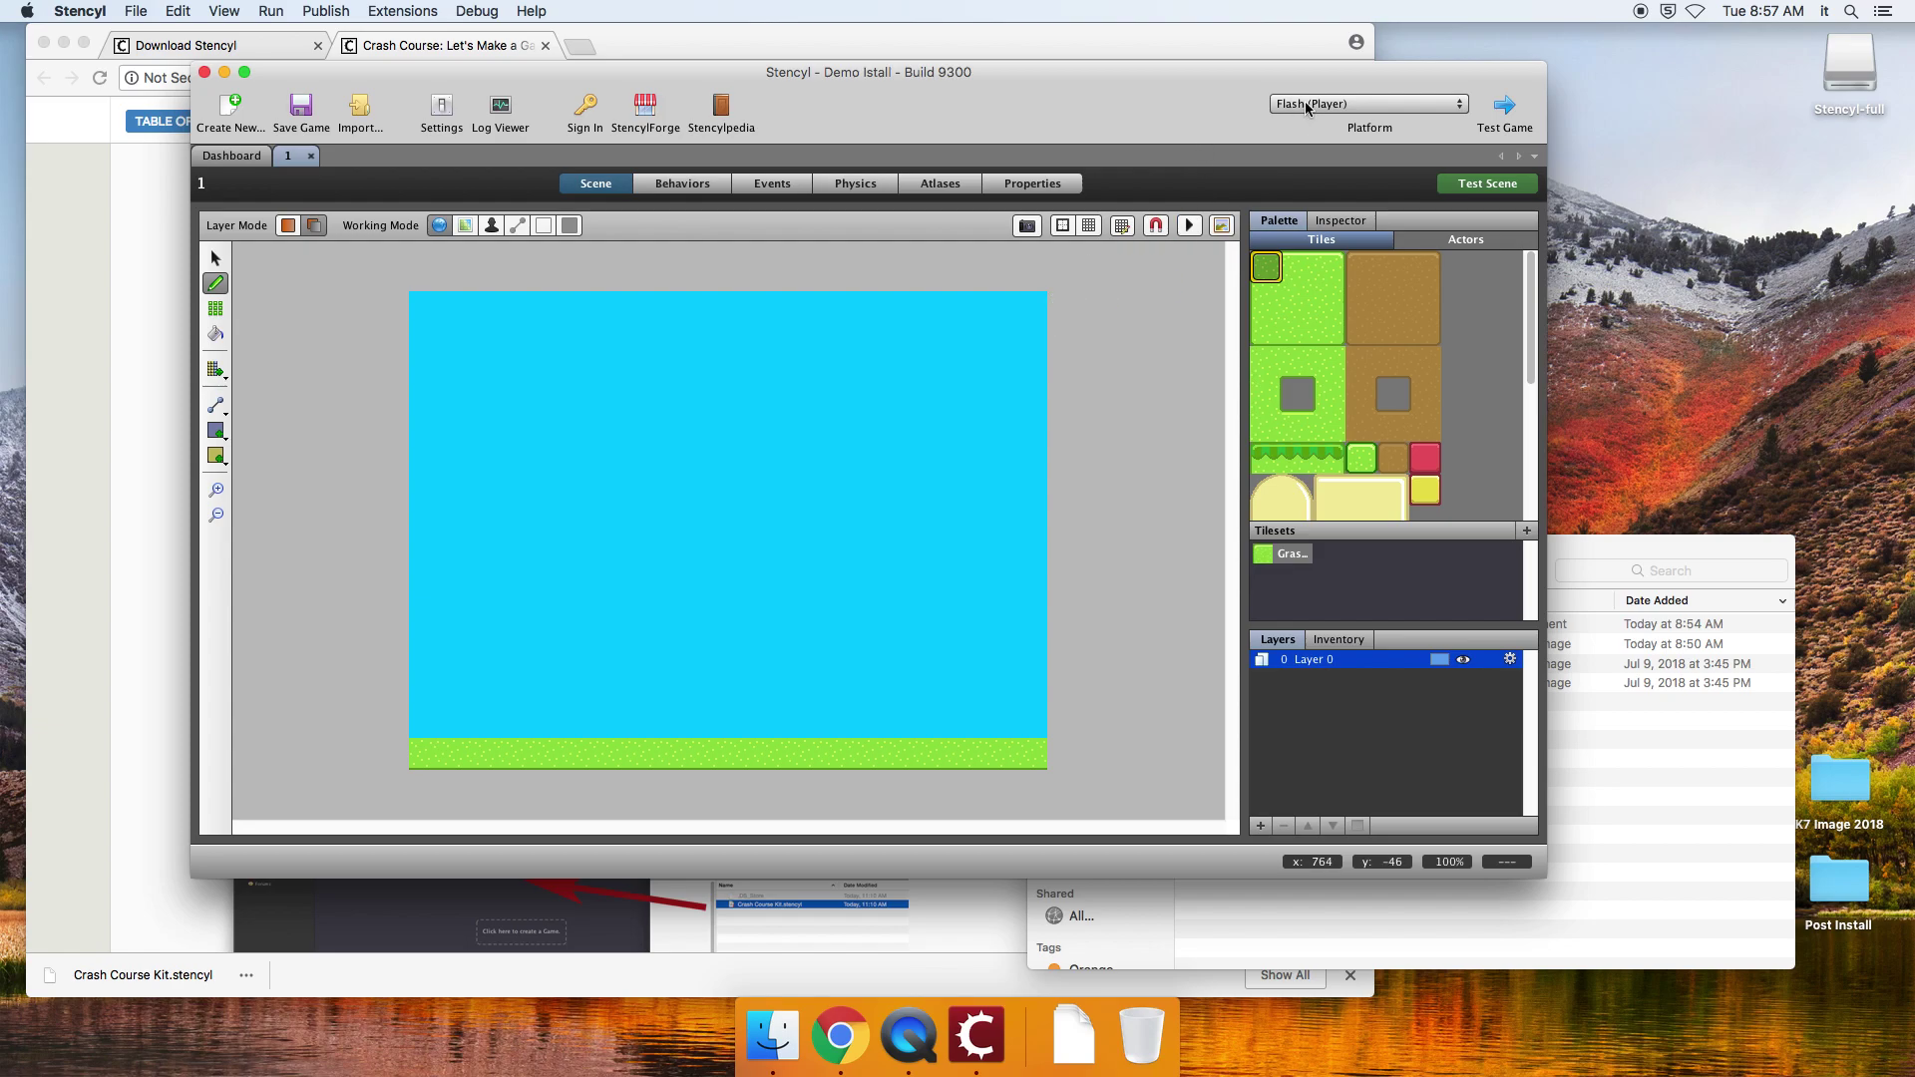
- Target Flash (Browser), test the game, and dismiss the resulting build error
{"action": "left_click", "coordinate": [1347, 105]}
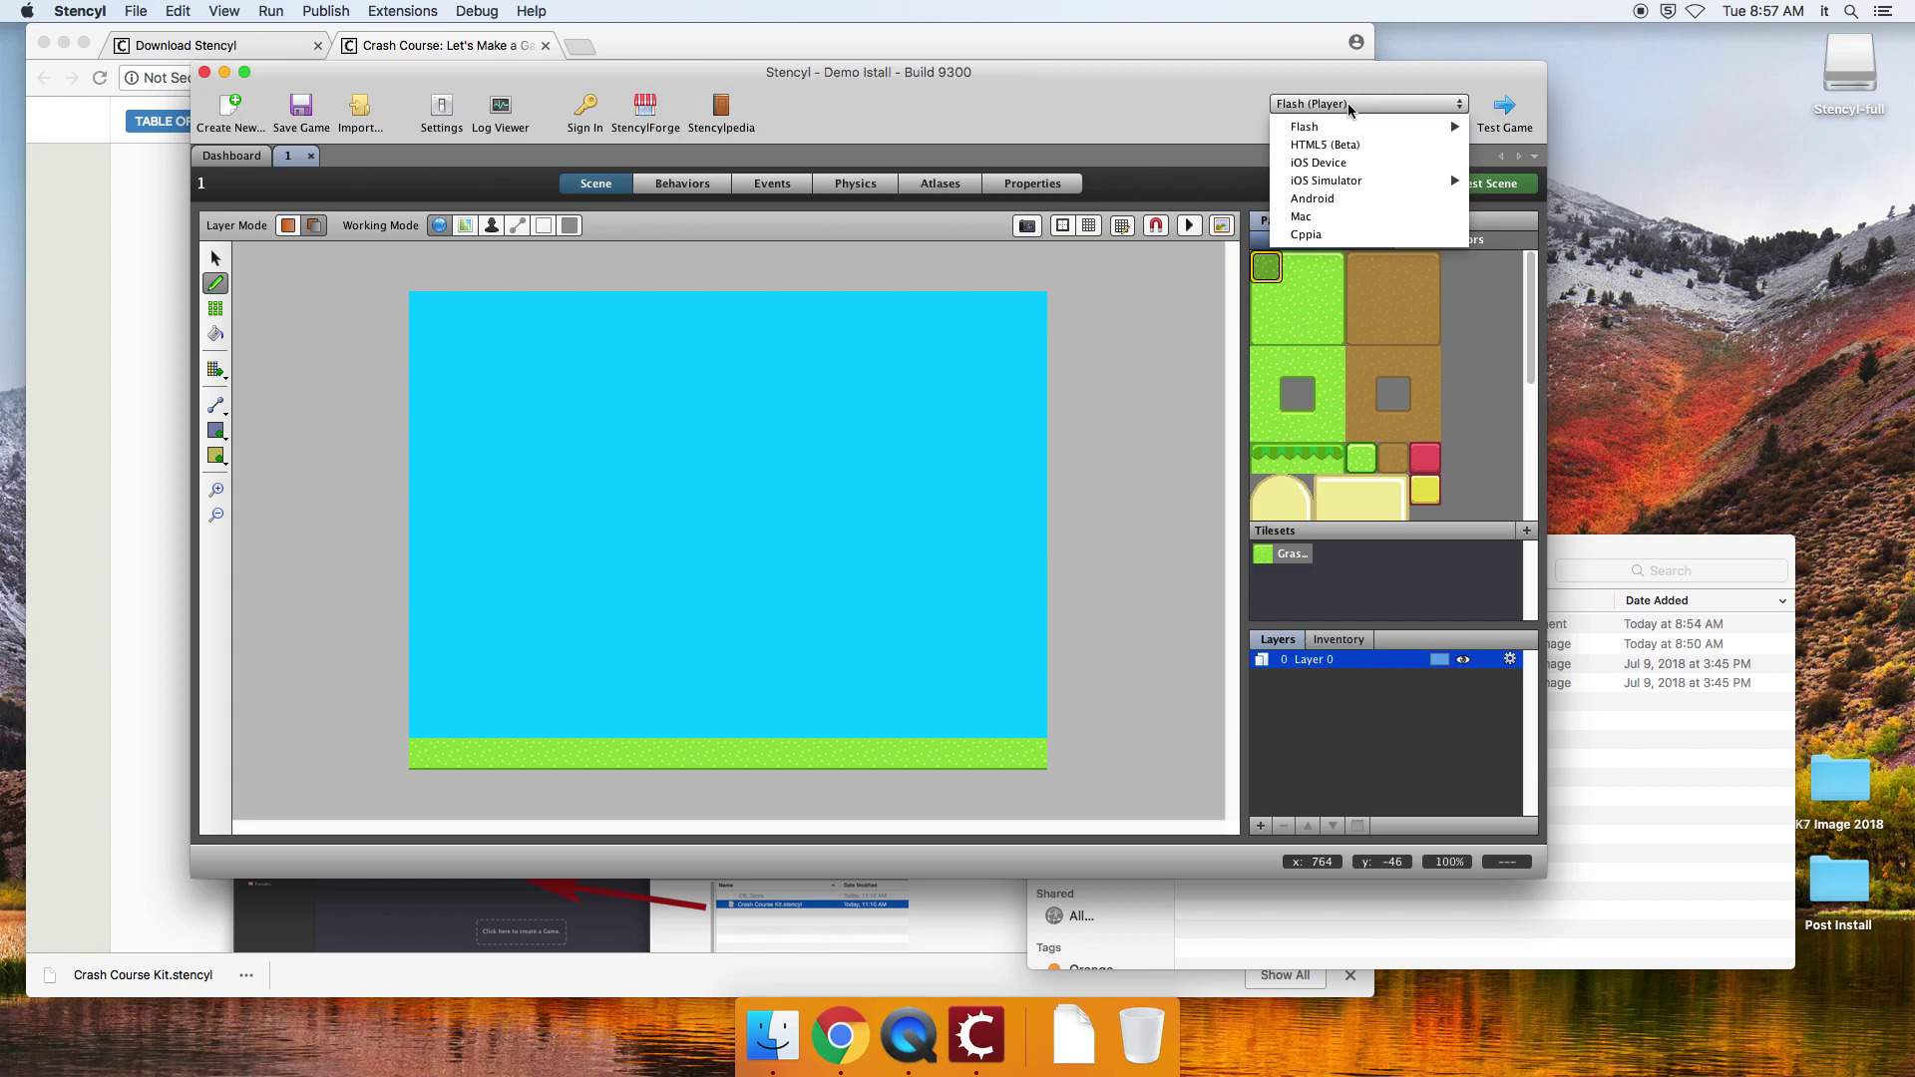
{"action": "mouse_move", "coordinate": [1330, 130]}
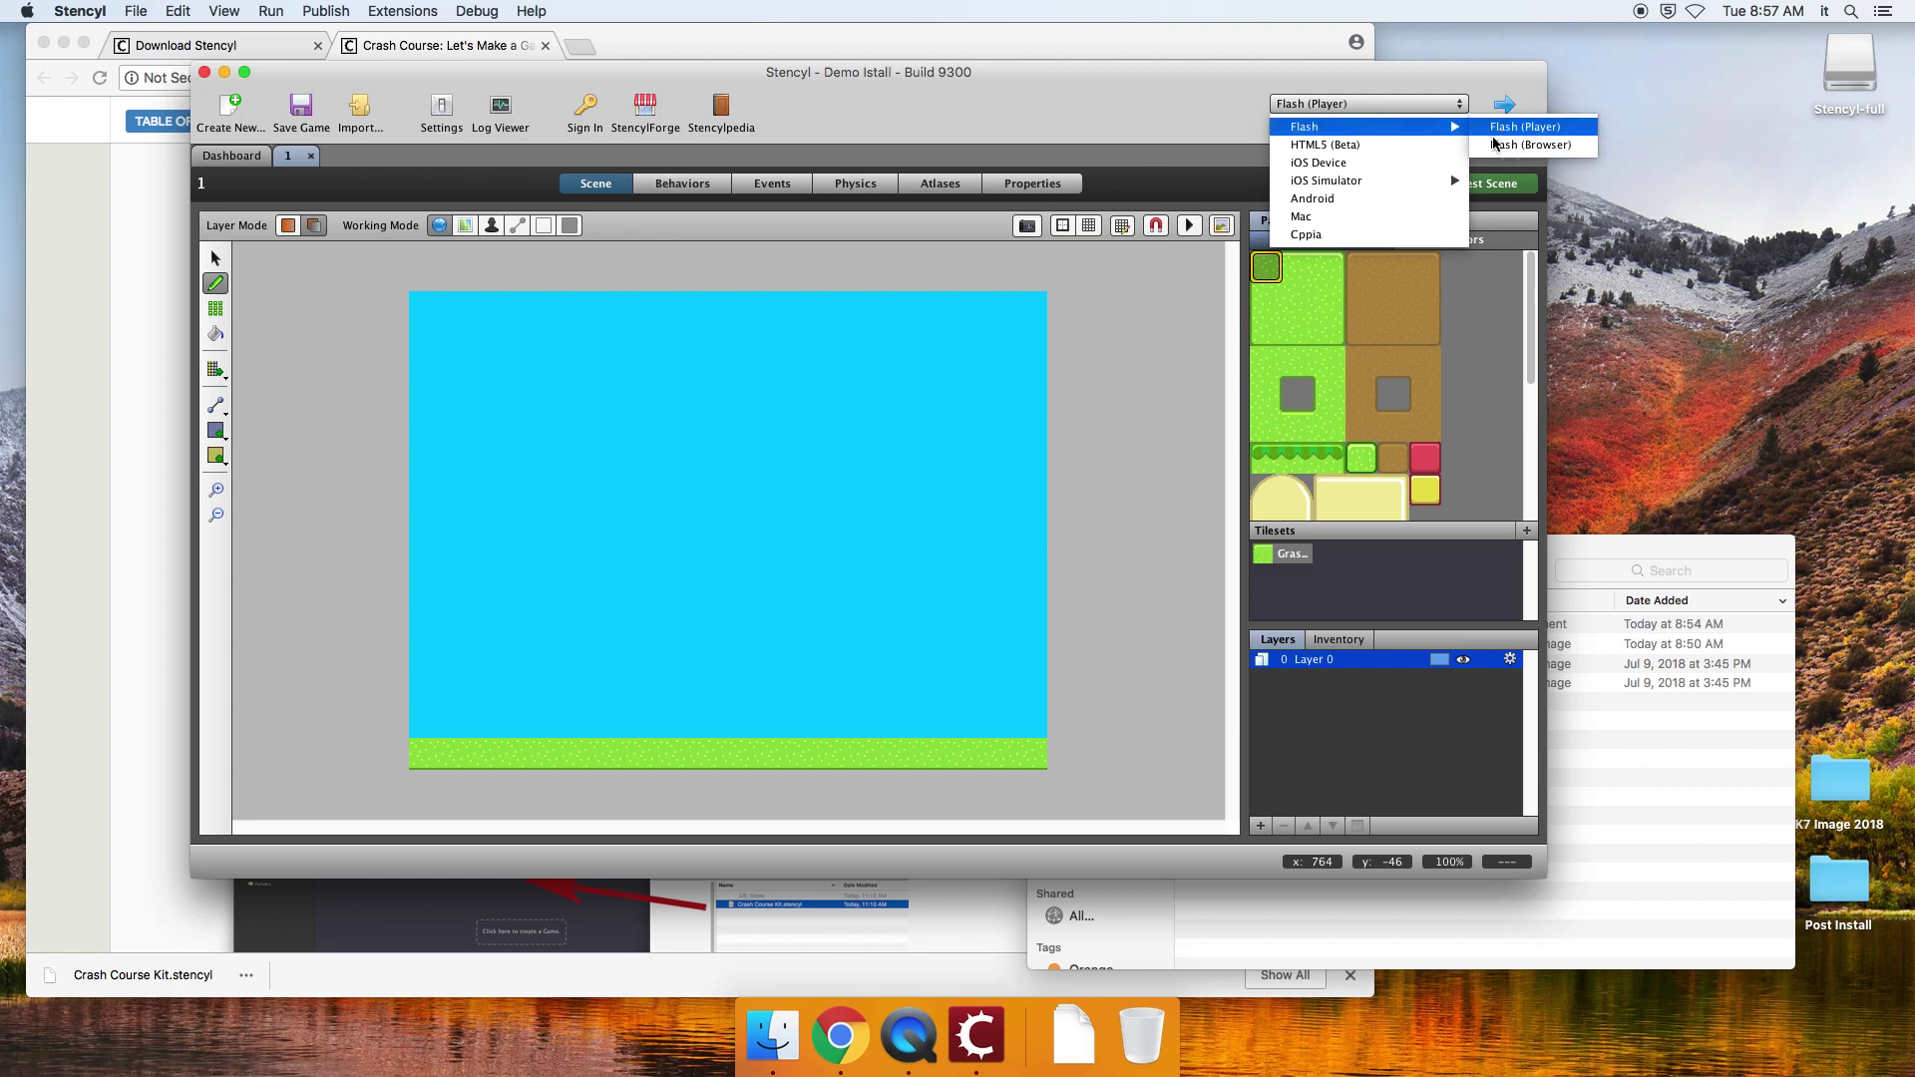
{"action": "left_click", "coordinate": [1499, 146]}
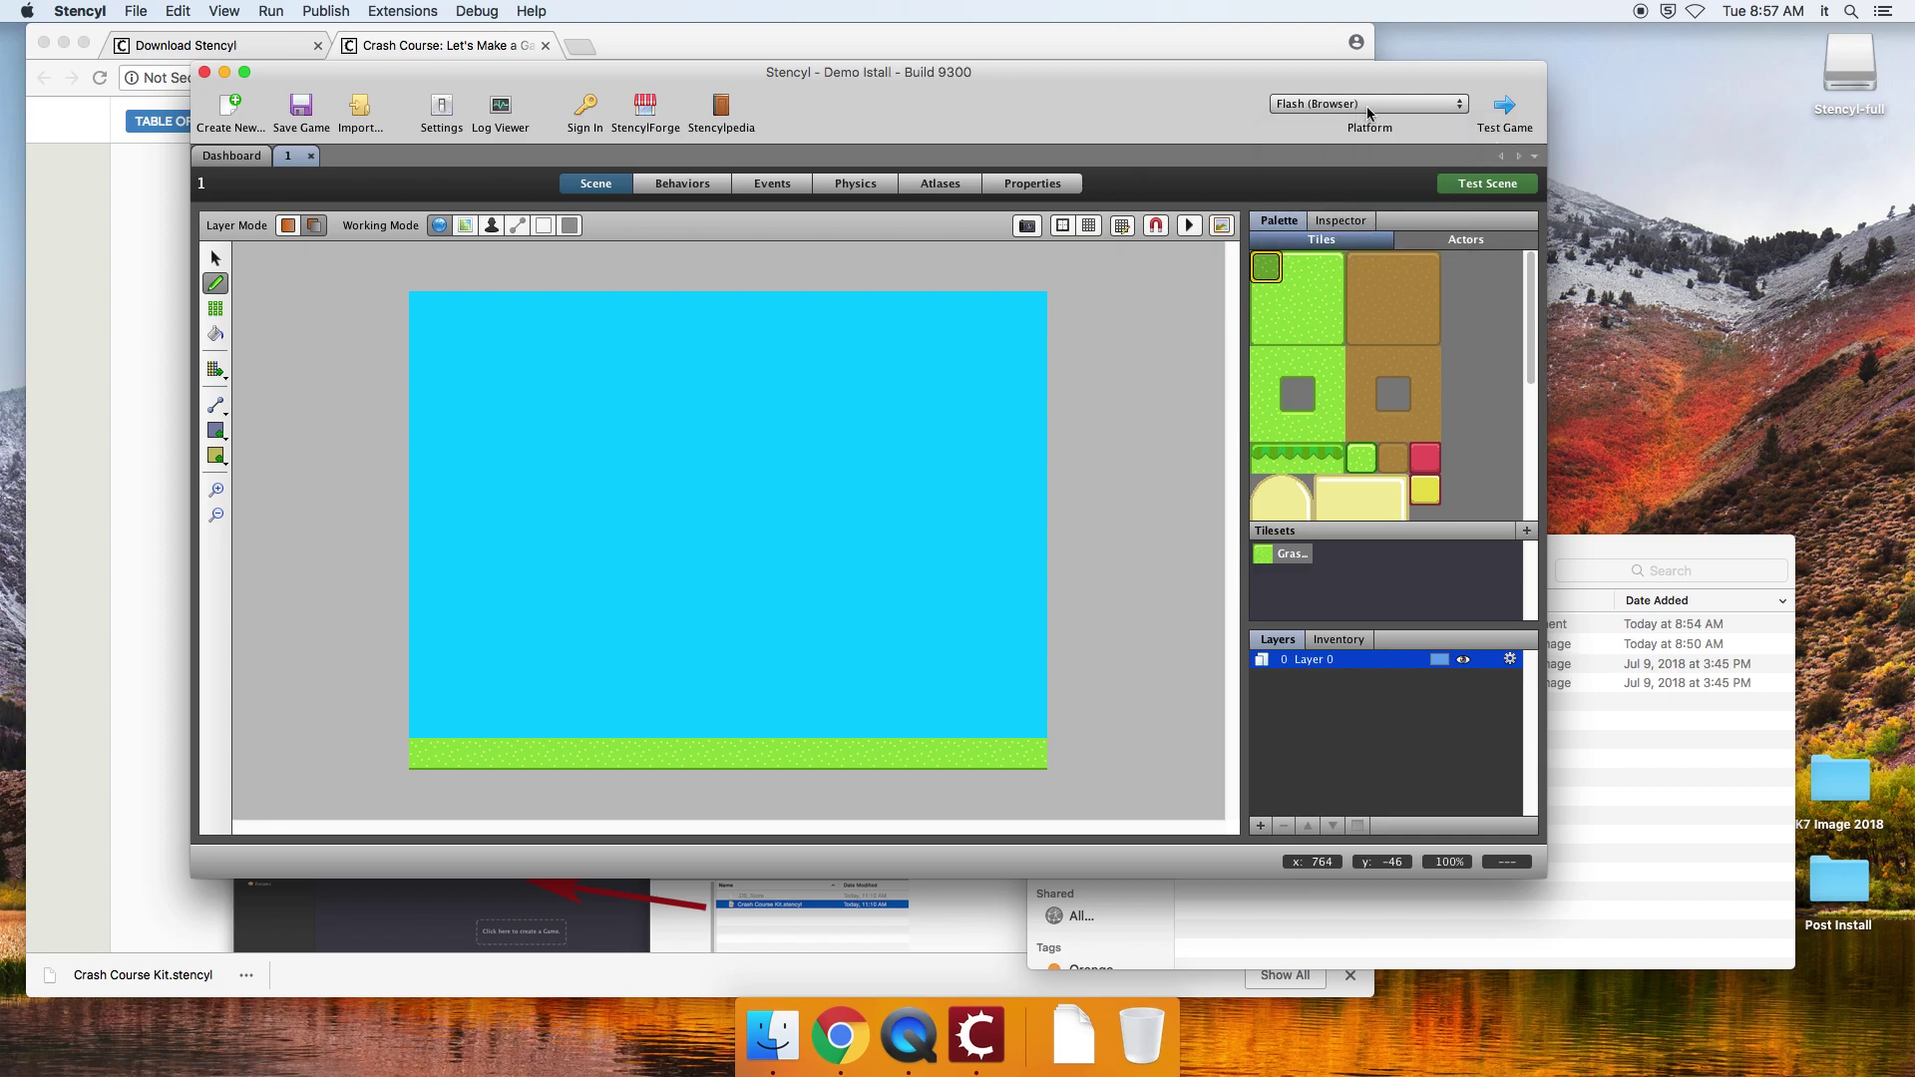
{"action": "left_click", "coordinate": [1388, 104]}
{"action": "mouse_move", "coordinate": [1411, 127]}
{"action": "left_click", "coordinate": [1495, 144]}
{"action": "left_click", "coordinate": [1504, 110]}
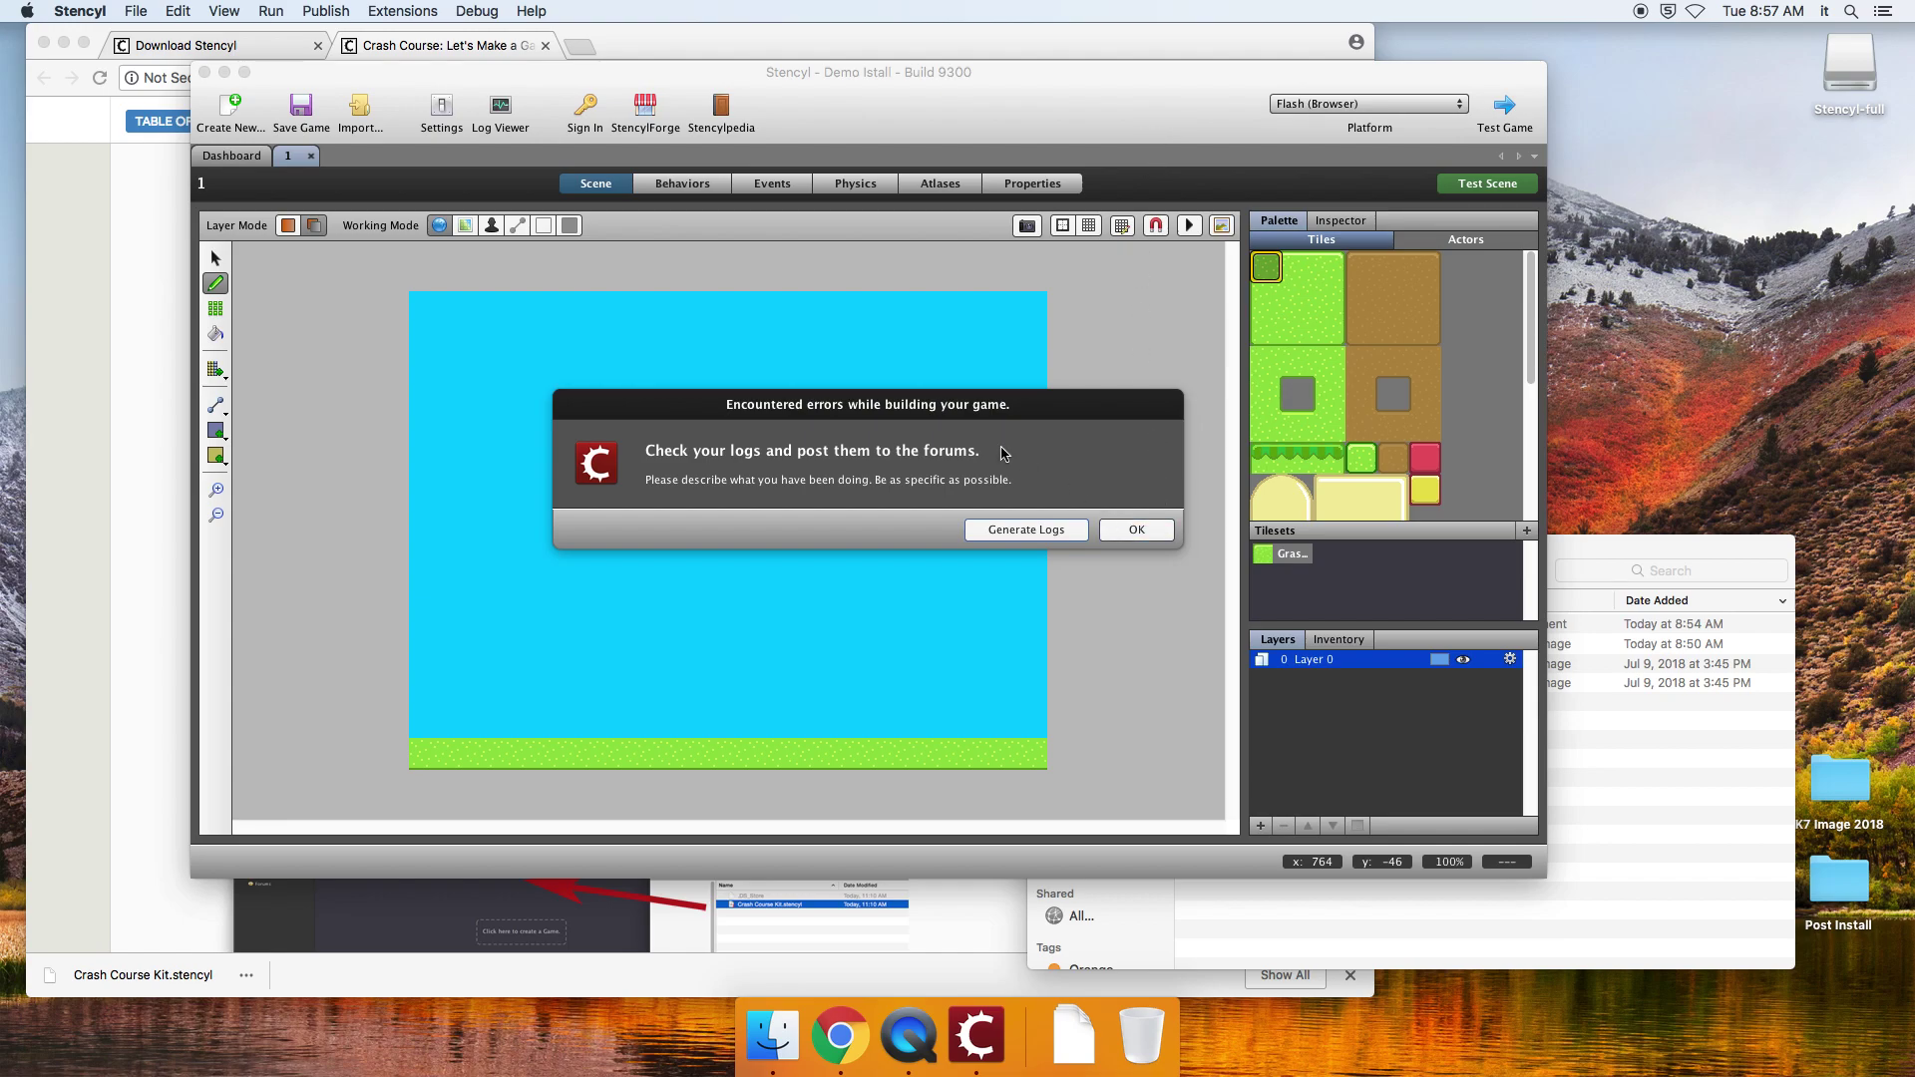
{"action": "left_click", "coordinate": [1131, 529]}
- Switch the target to HTML5 (Beta) and test scene 1 again
{"action": "left_click", "coordinate": [1319, 108]}
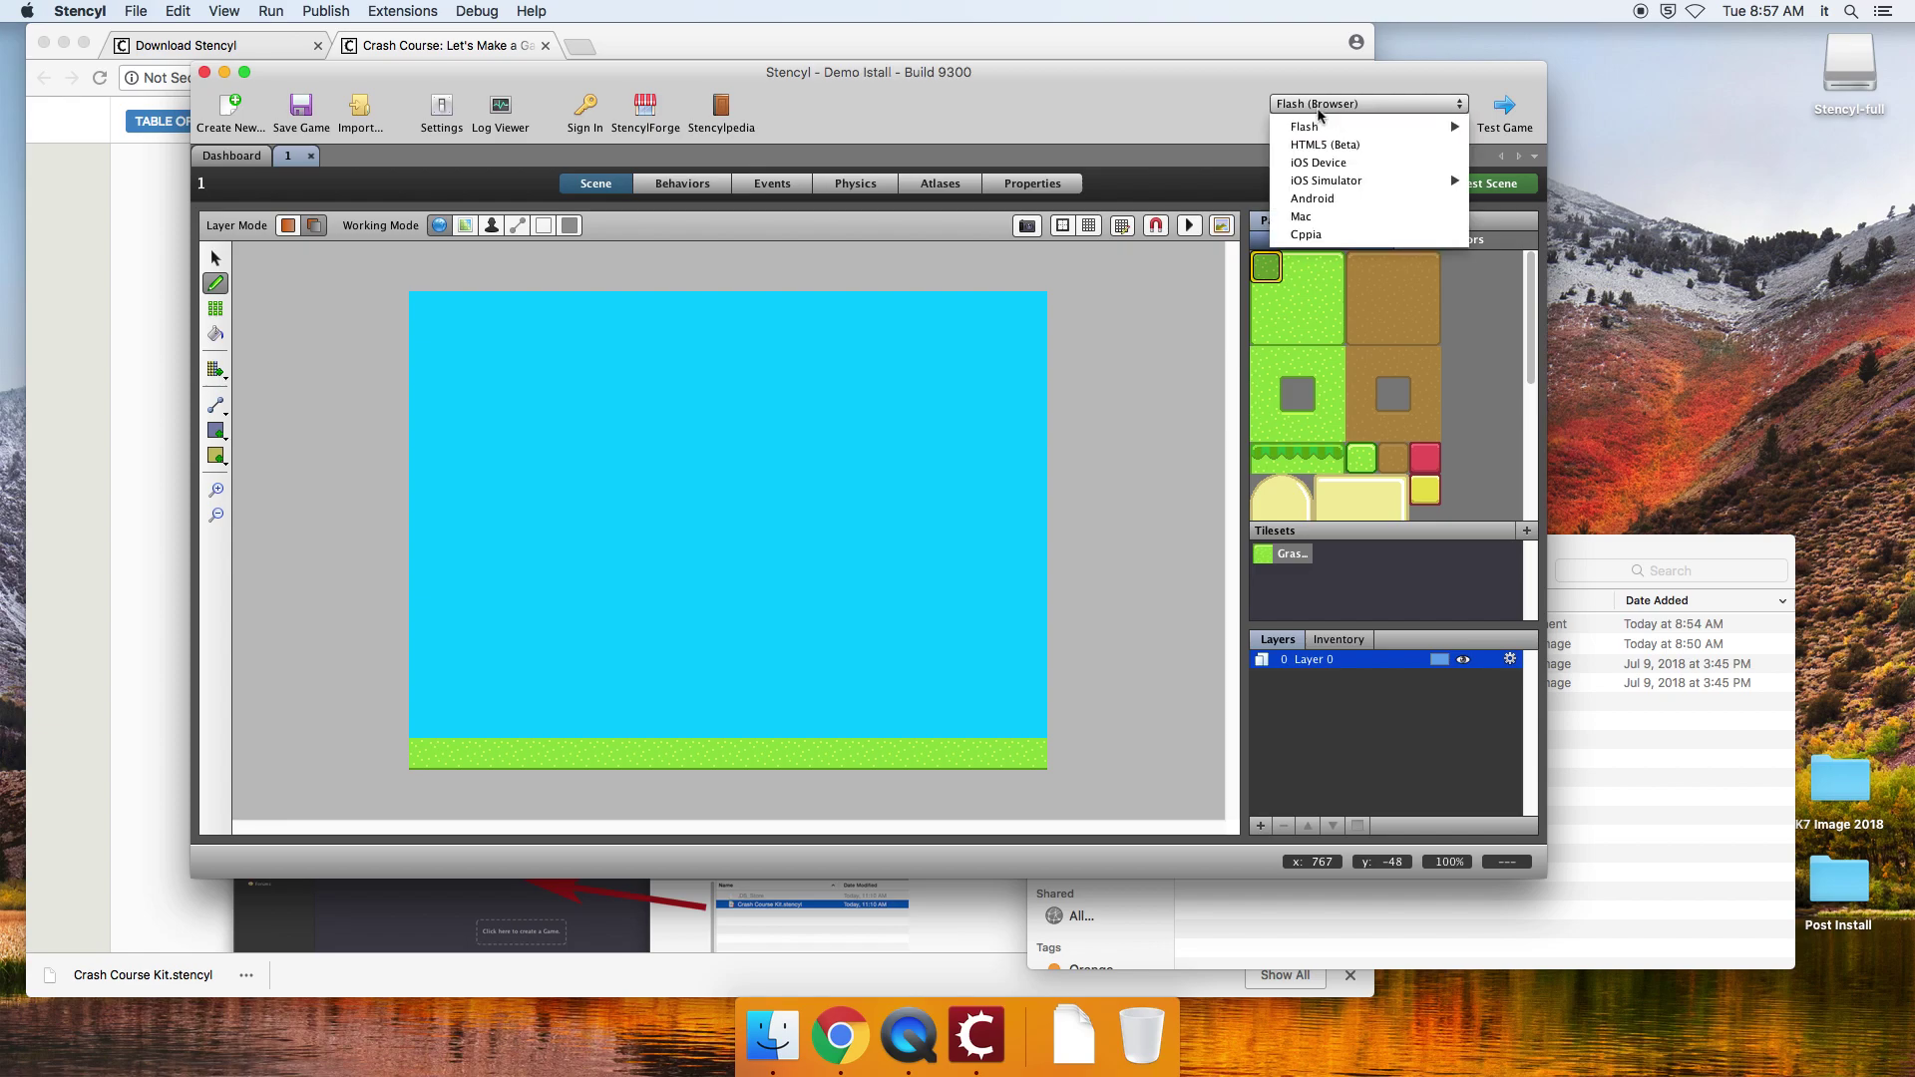
{"action": "left_click", "coordinate": [1323, 143]}
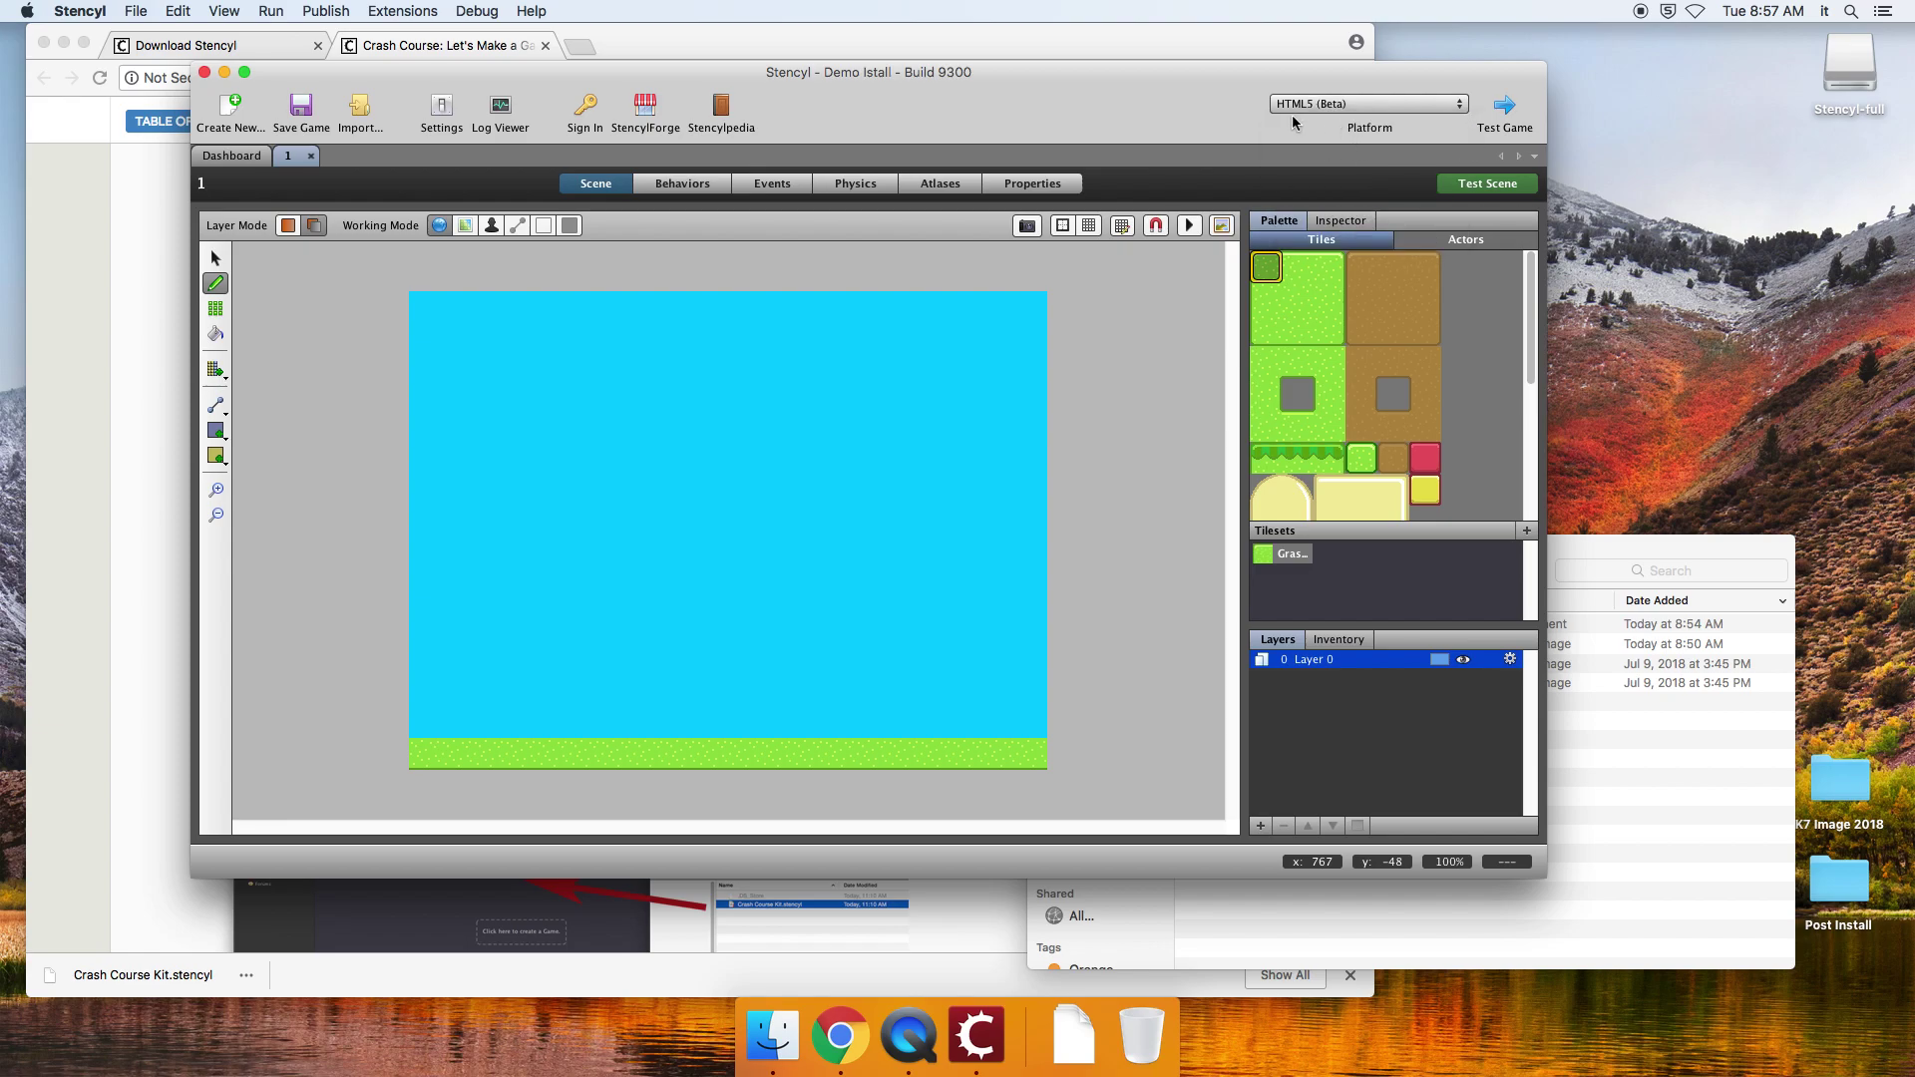
{"action": "left_click", "coordinate": [1447, 183]}
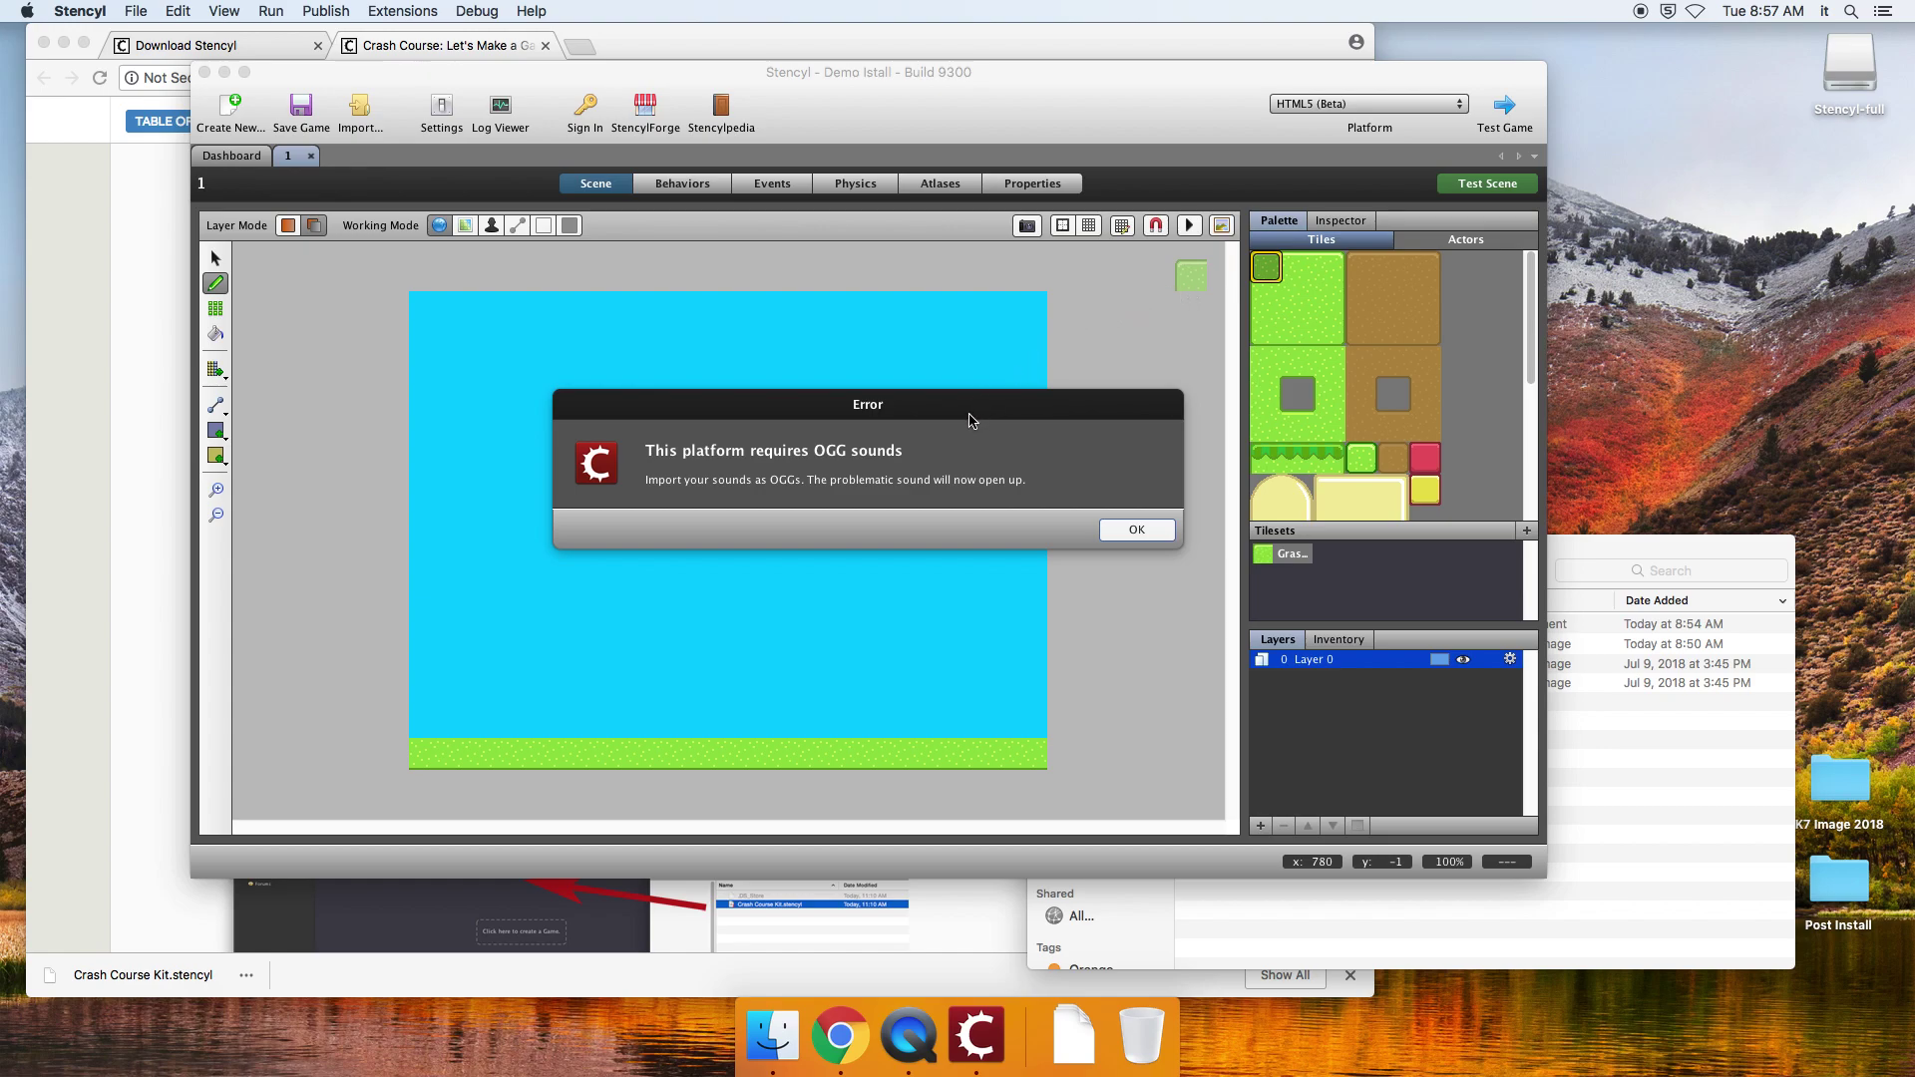
- Dismiss the OGG sound error, close the Jump sound tab, and show the Dashboard's Sounds
{"action": "left_click", "coordinate": [1125, 532]}
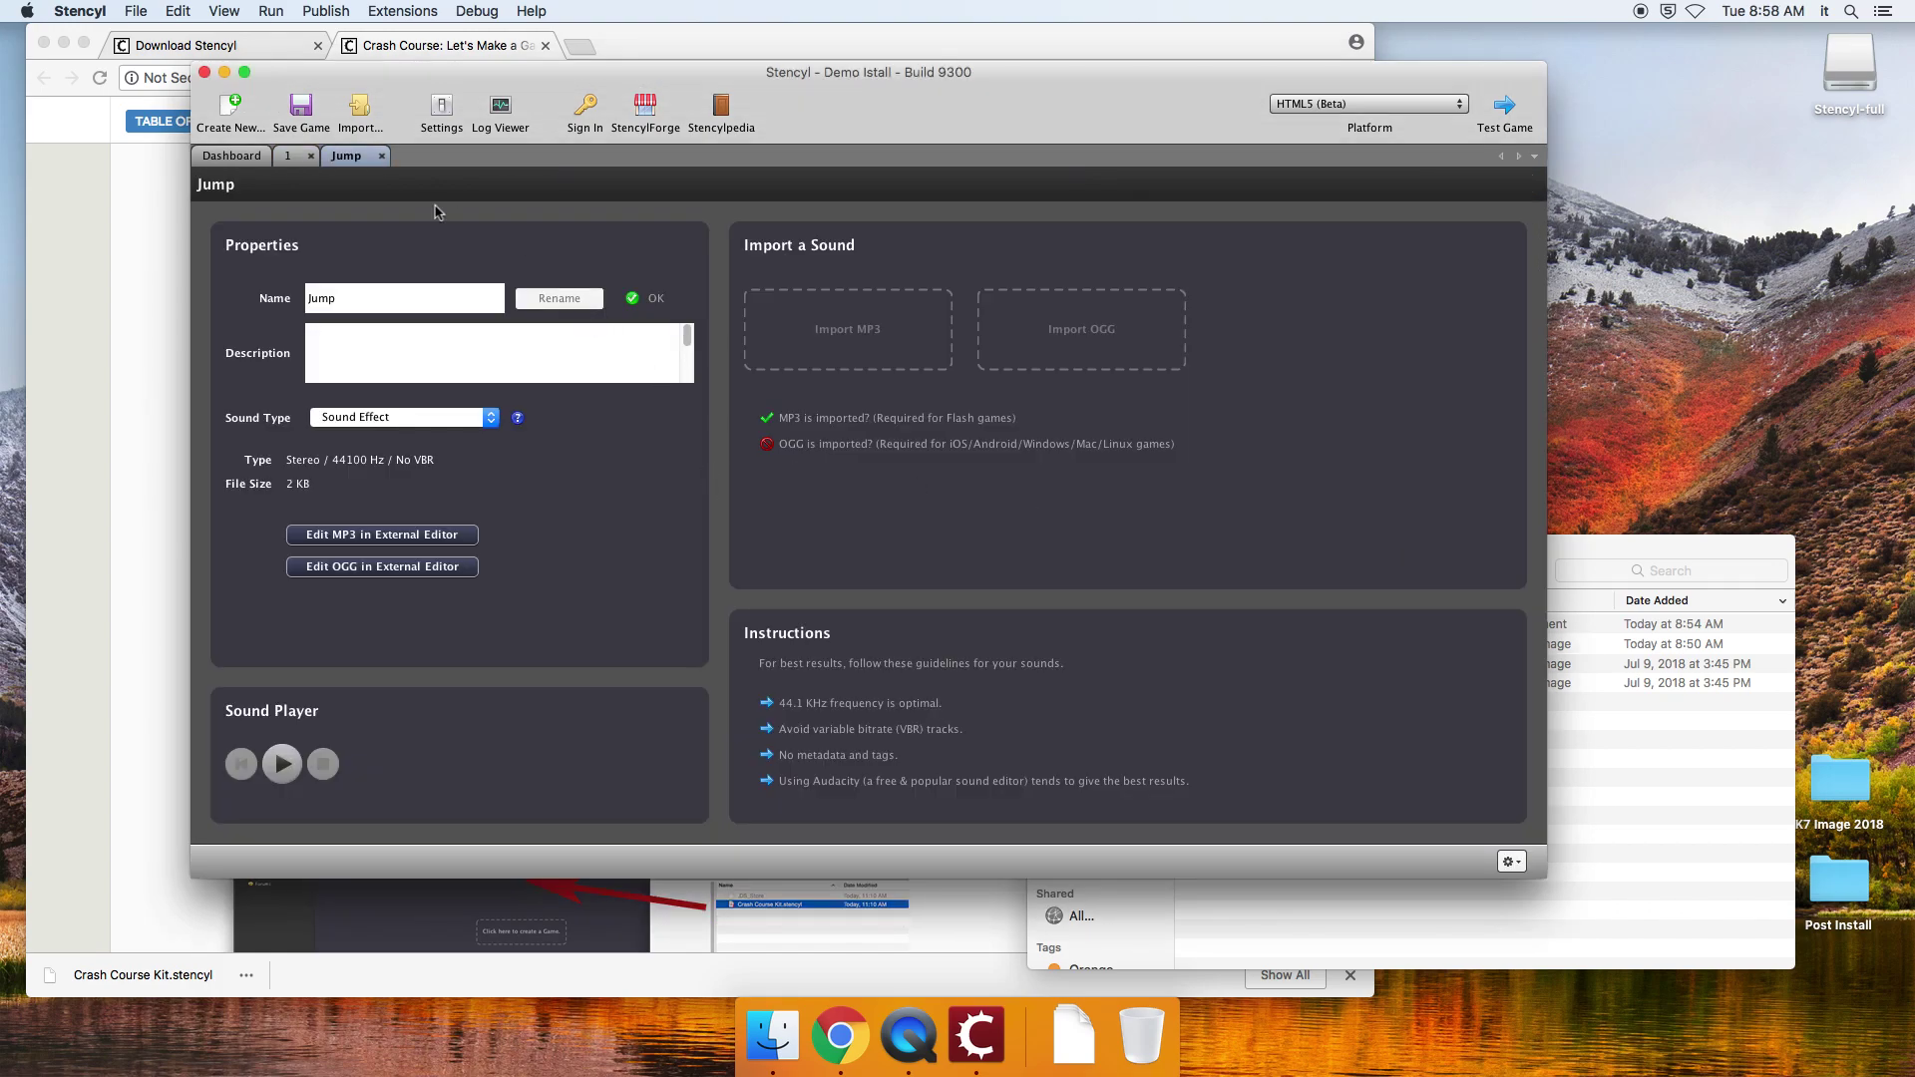
{"action": "left_click", "coordinate": [383, 157]}
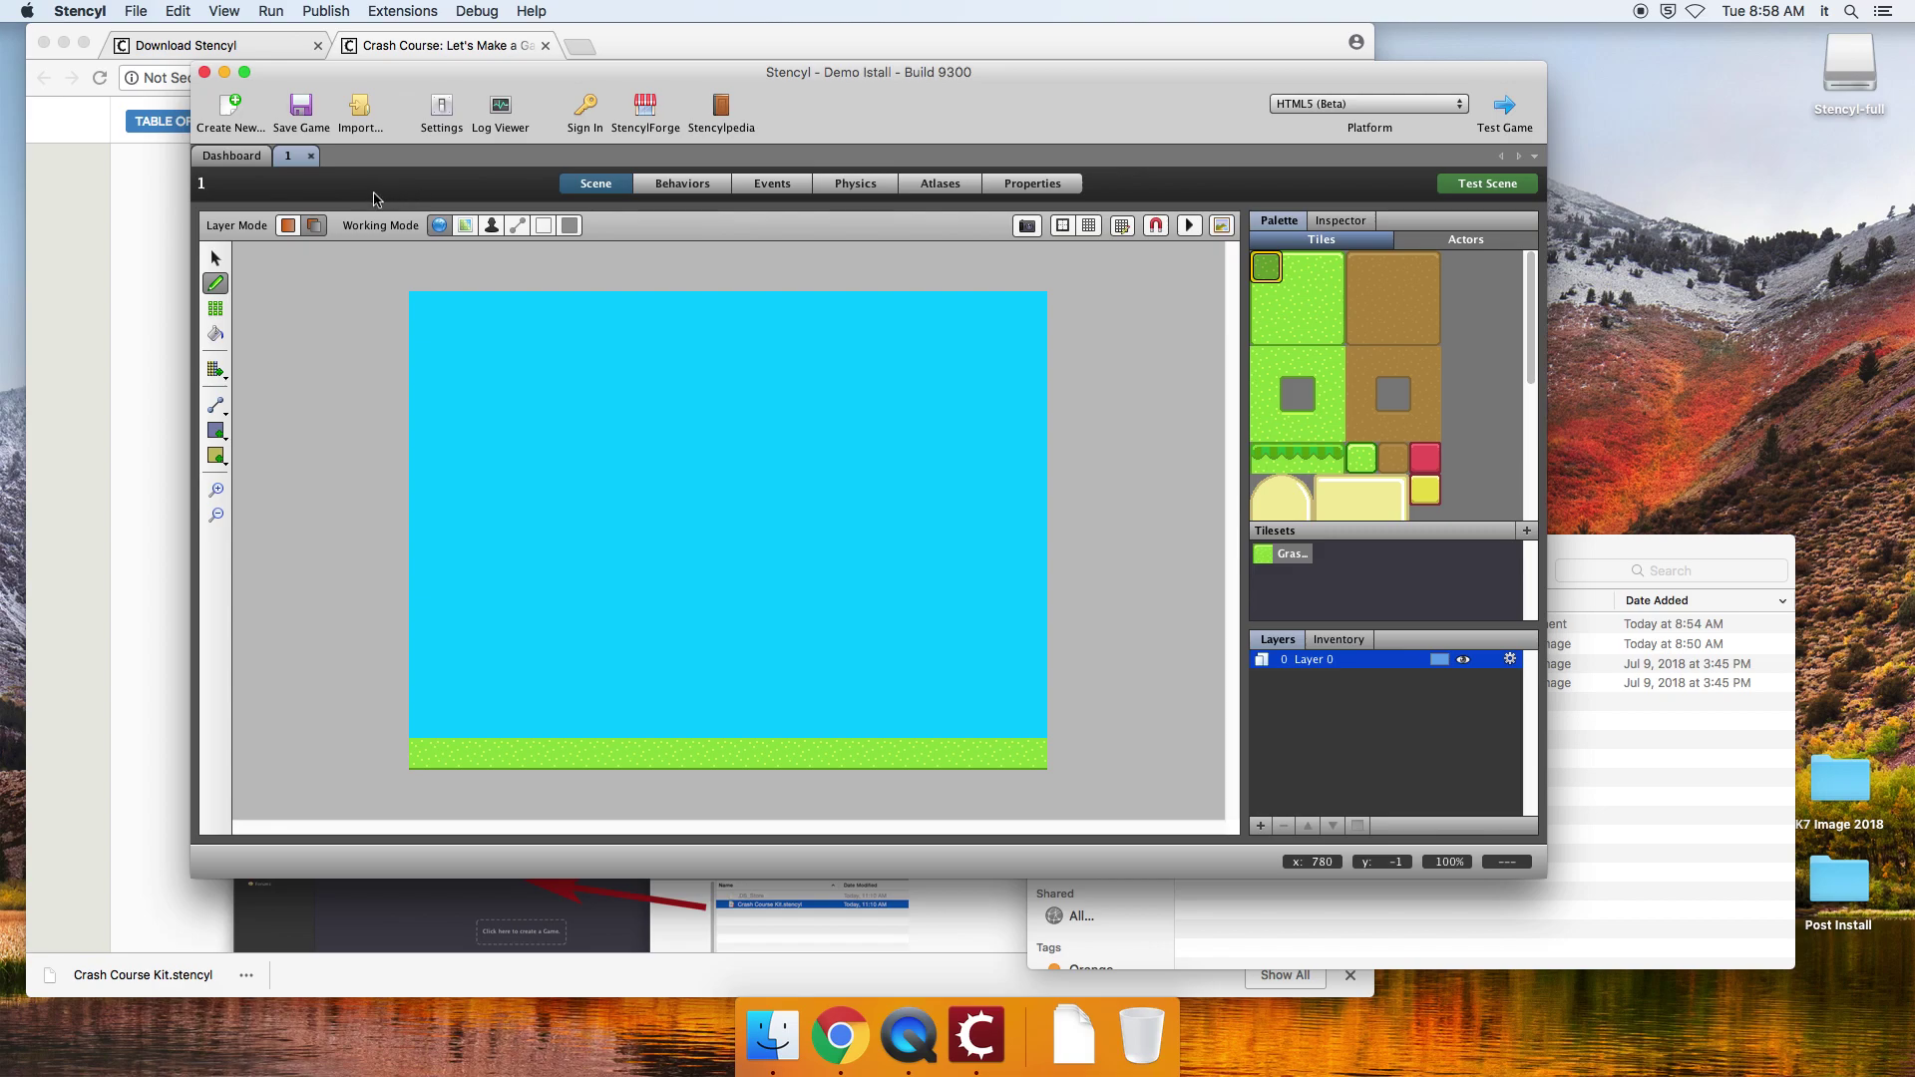
{"action": "left_click", "coordinate": [248, 159]}
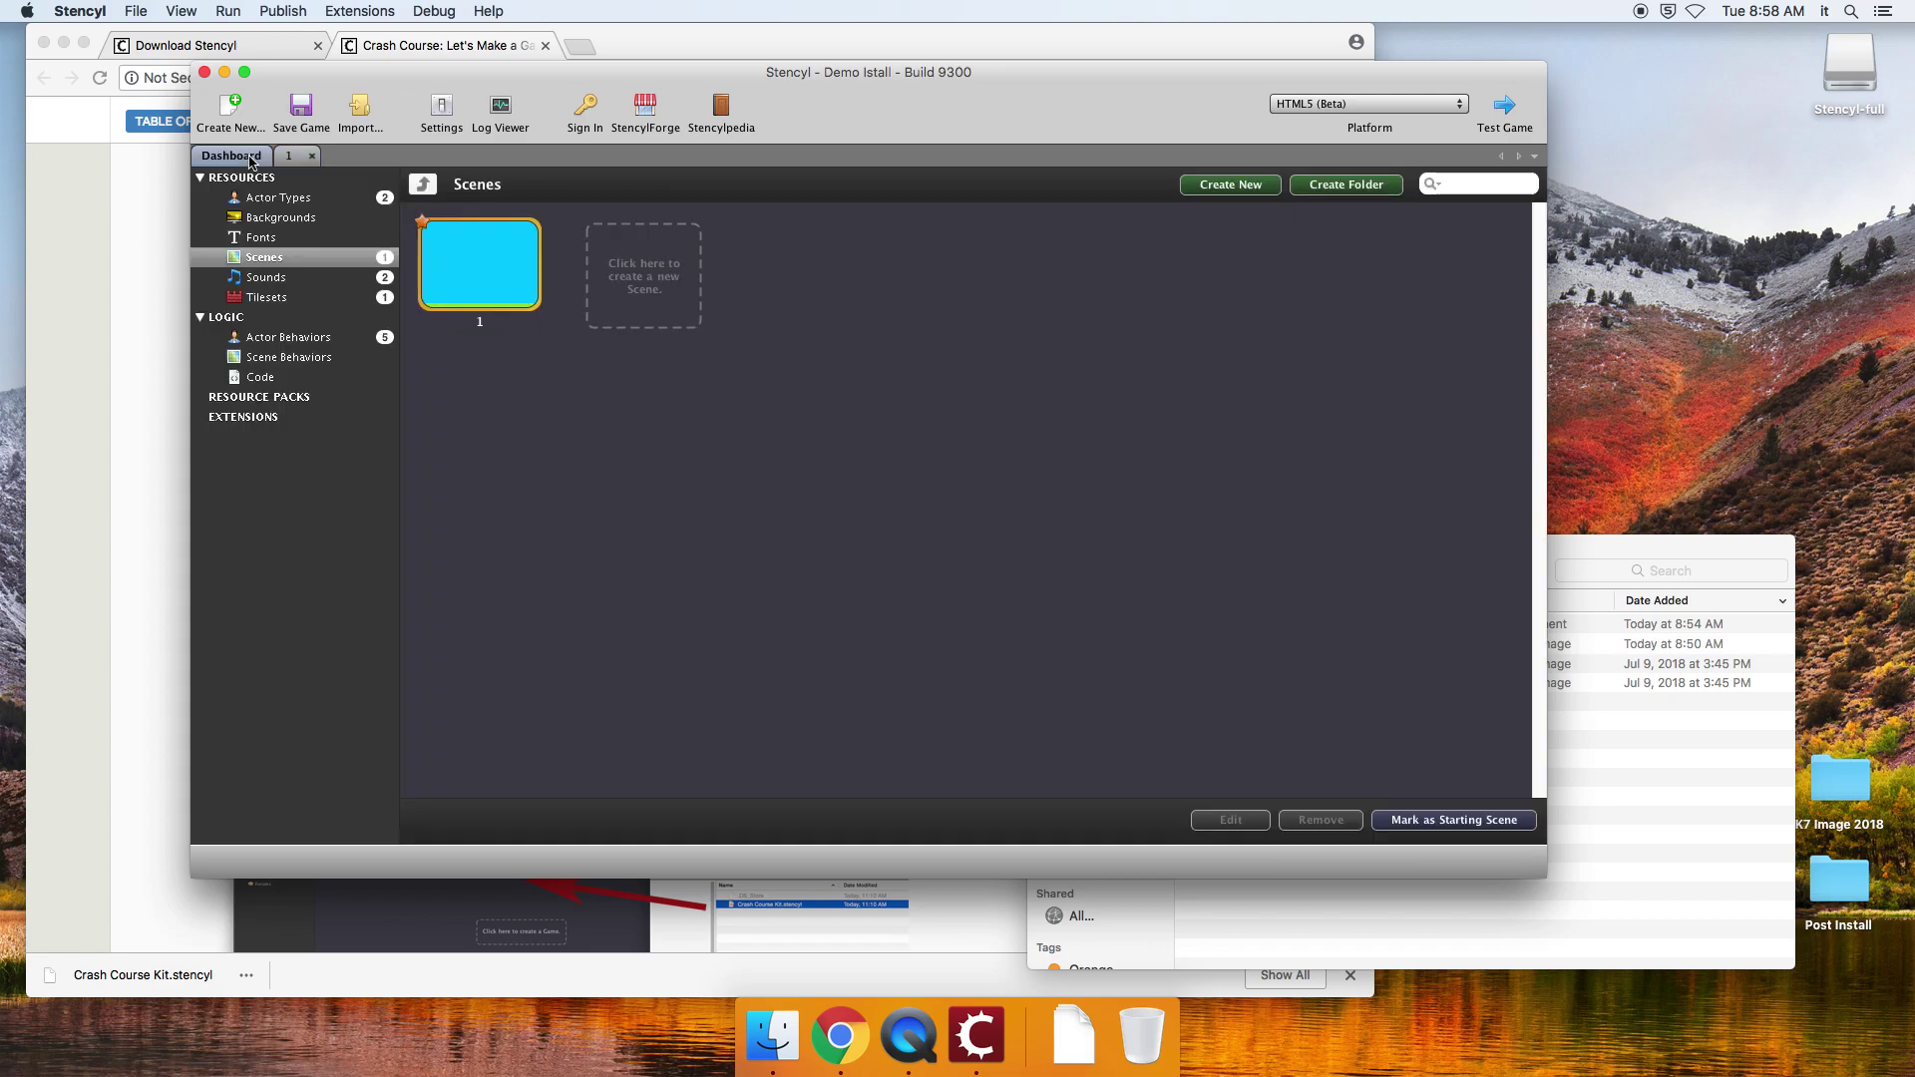
{"action": "left_click", "coordinate": [321, 283]}
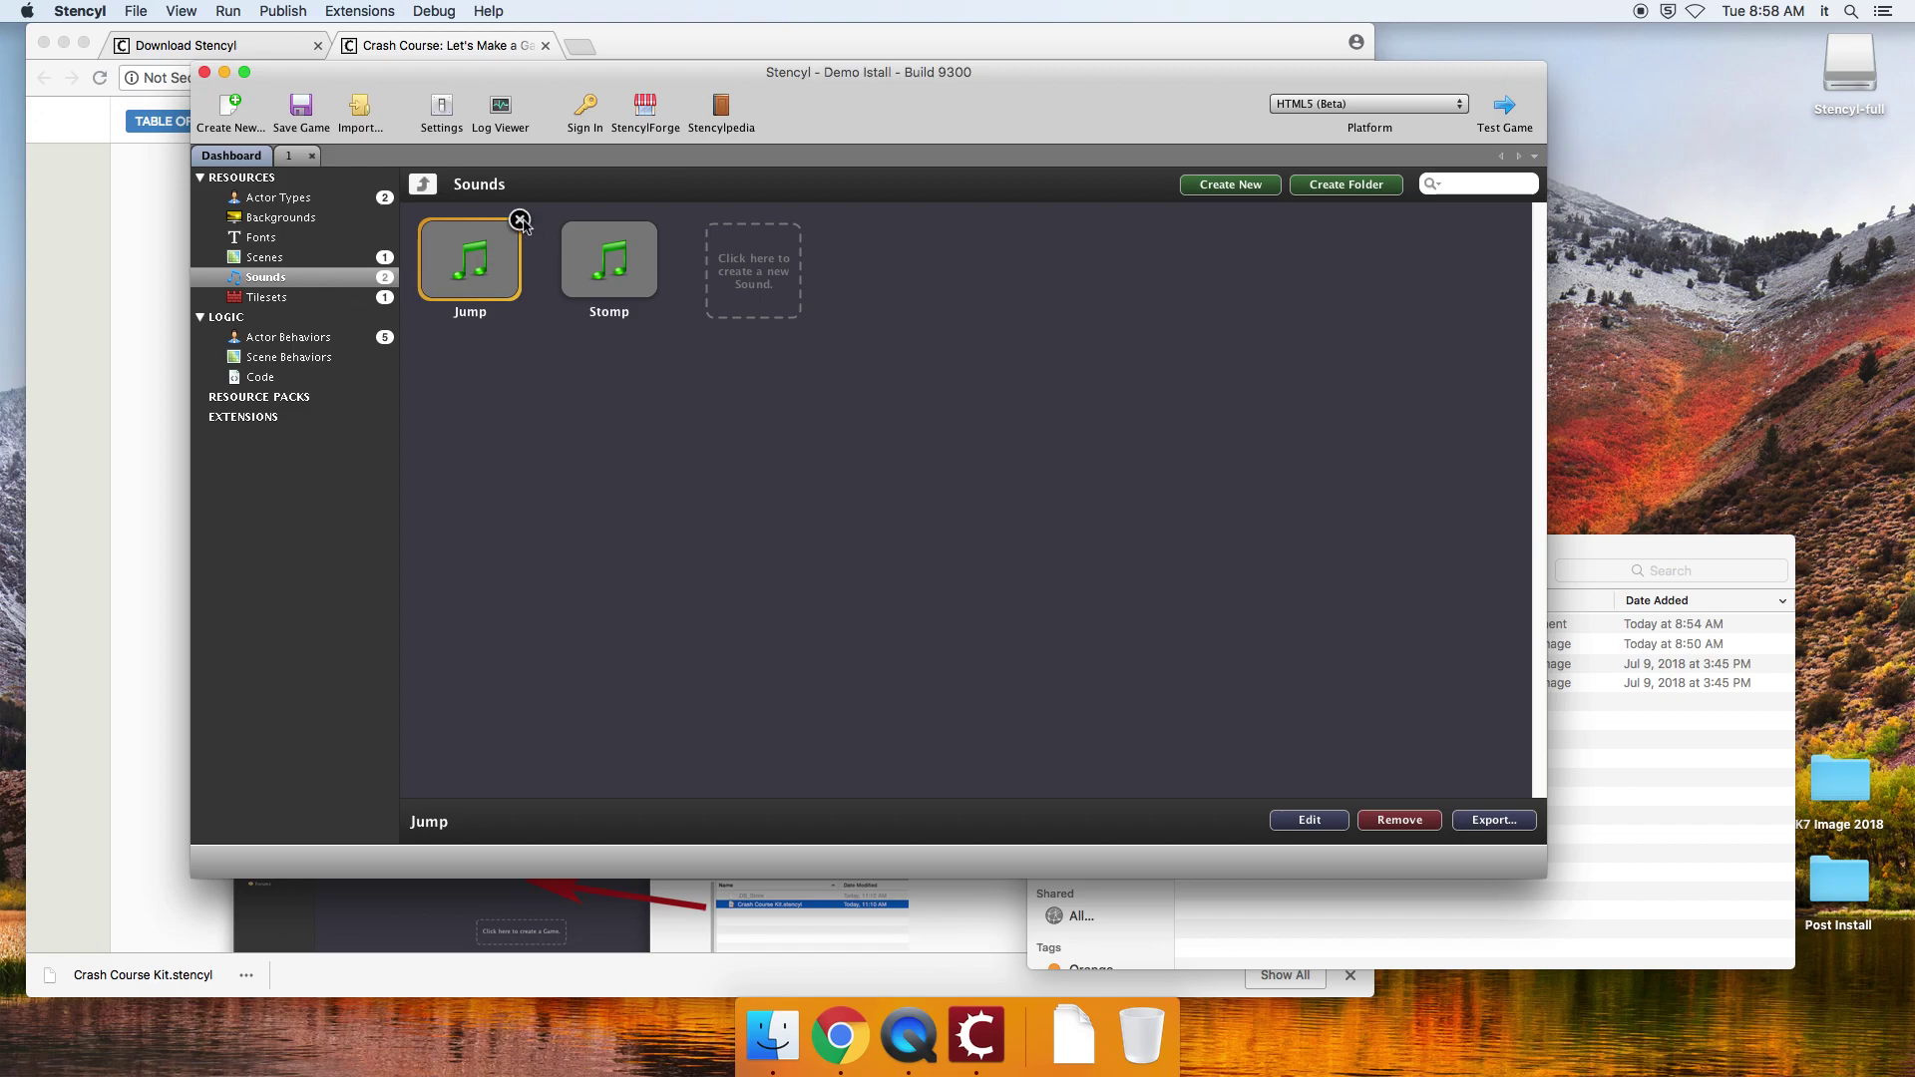
- Remove the Jump and Stomp sounds, then test-run scene 1 as HTML5
{"action": "left_click", "coordinate": [521, 220]}
{"action": "left_click", "coordinate": [1015, 531]}
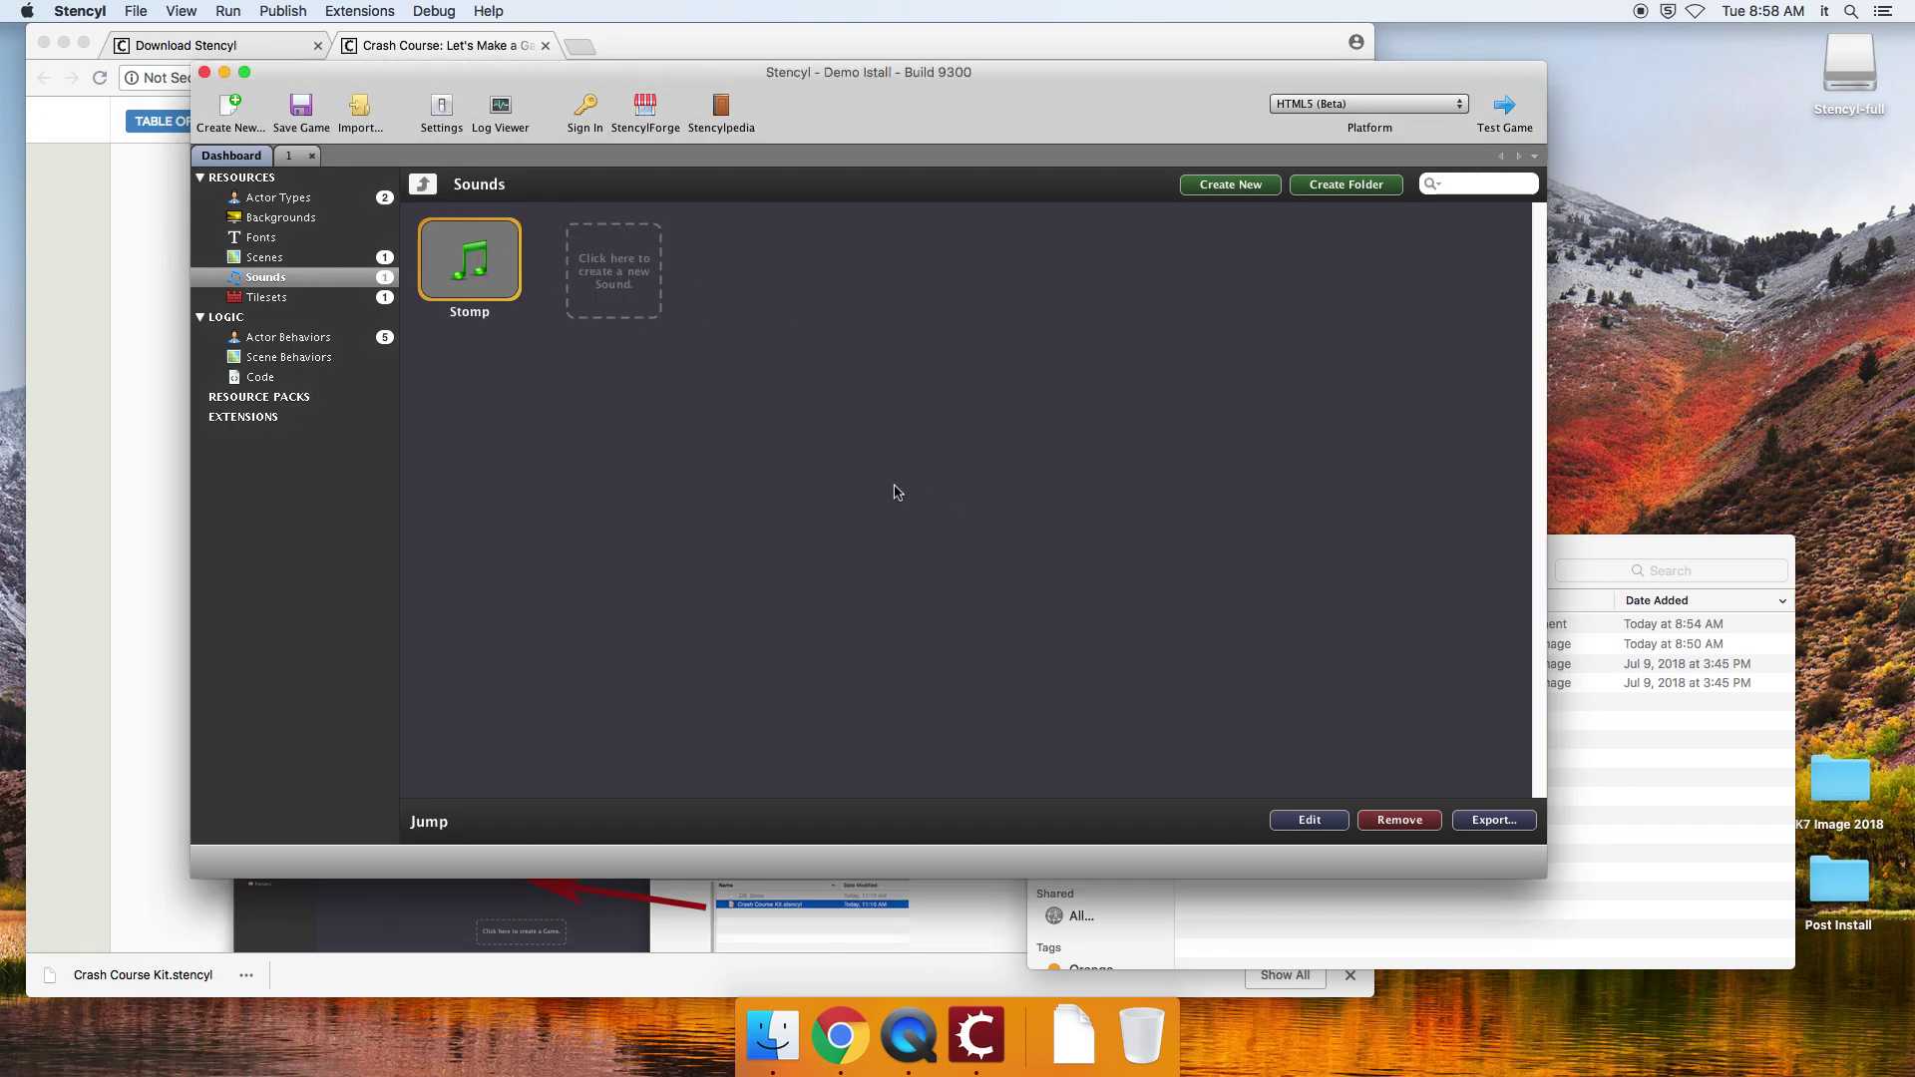
{"action": "left_click", "coordinate": [519, 220]}
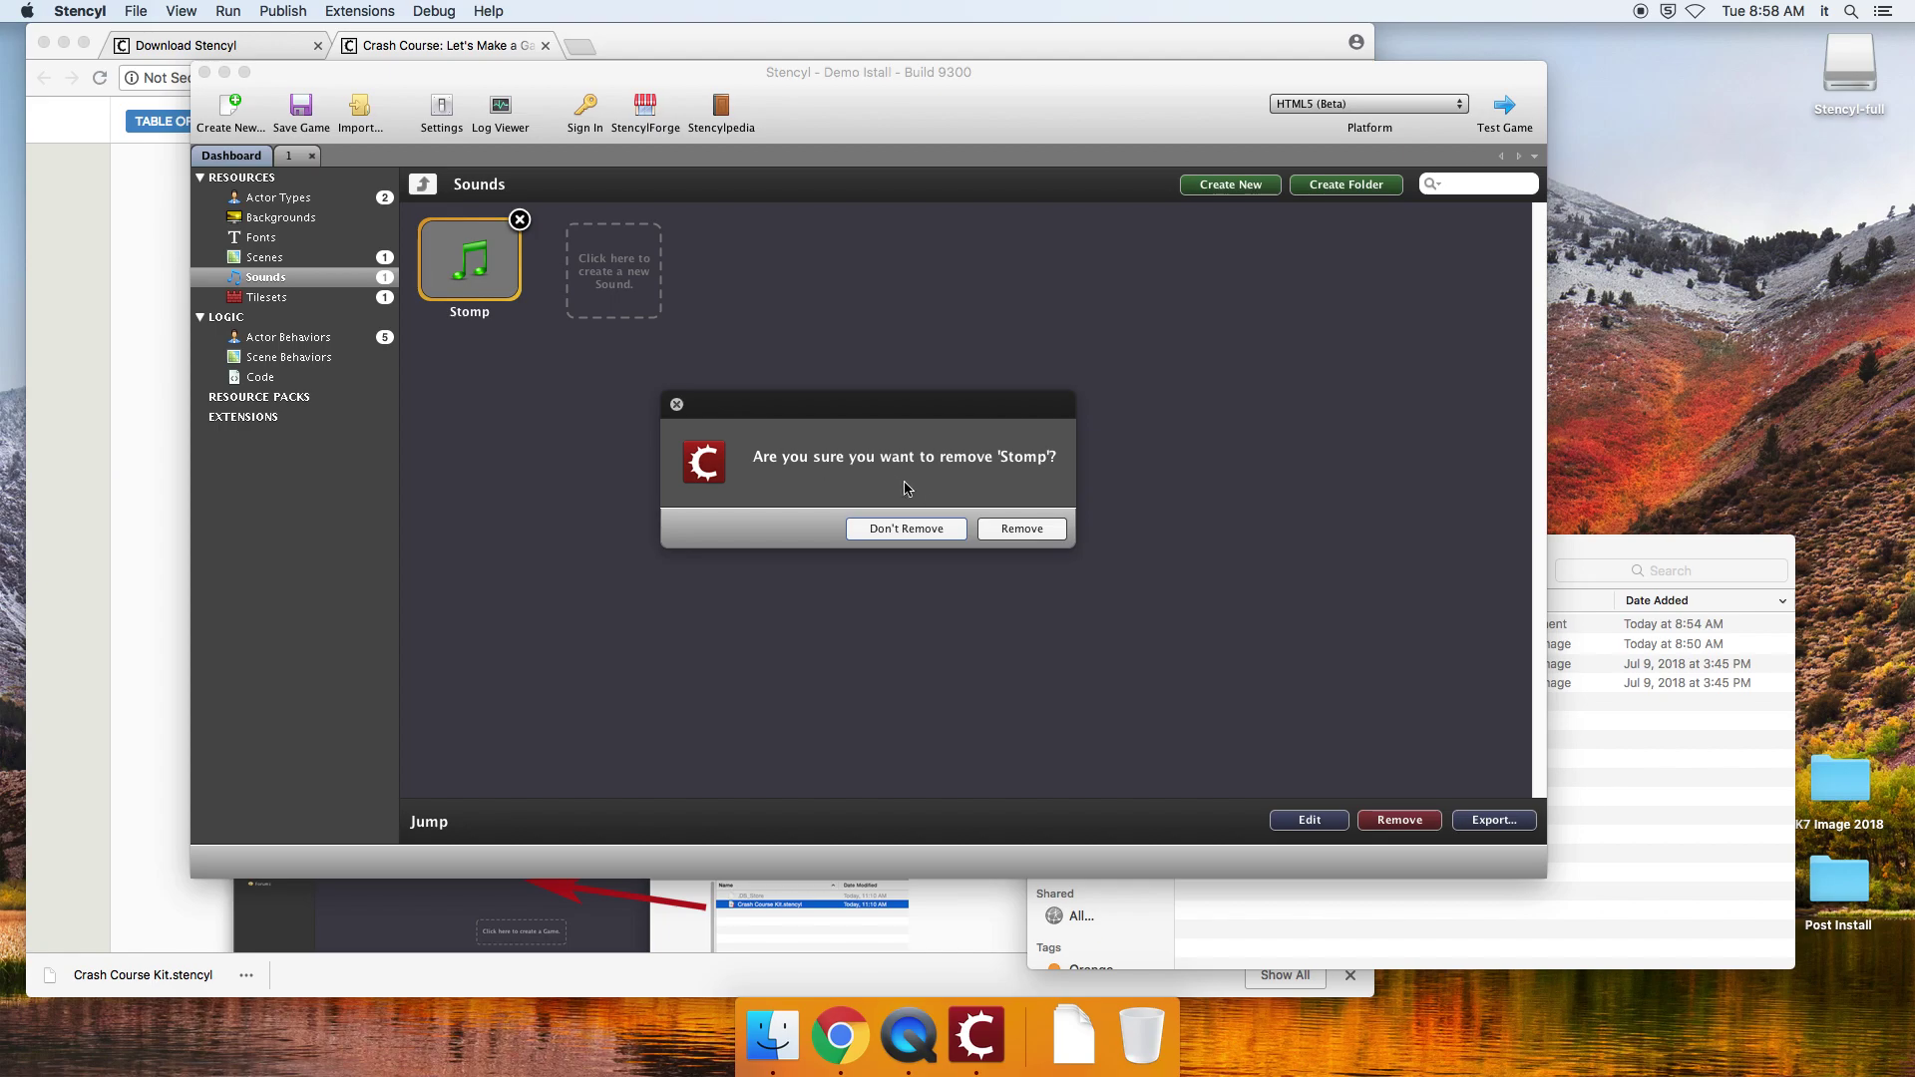
{"action": "left_click", "coordinate": [1013, 530]}
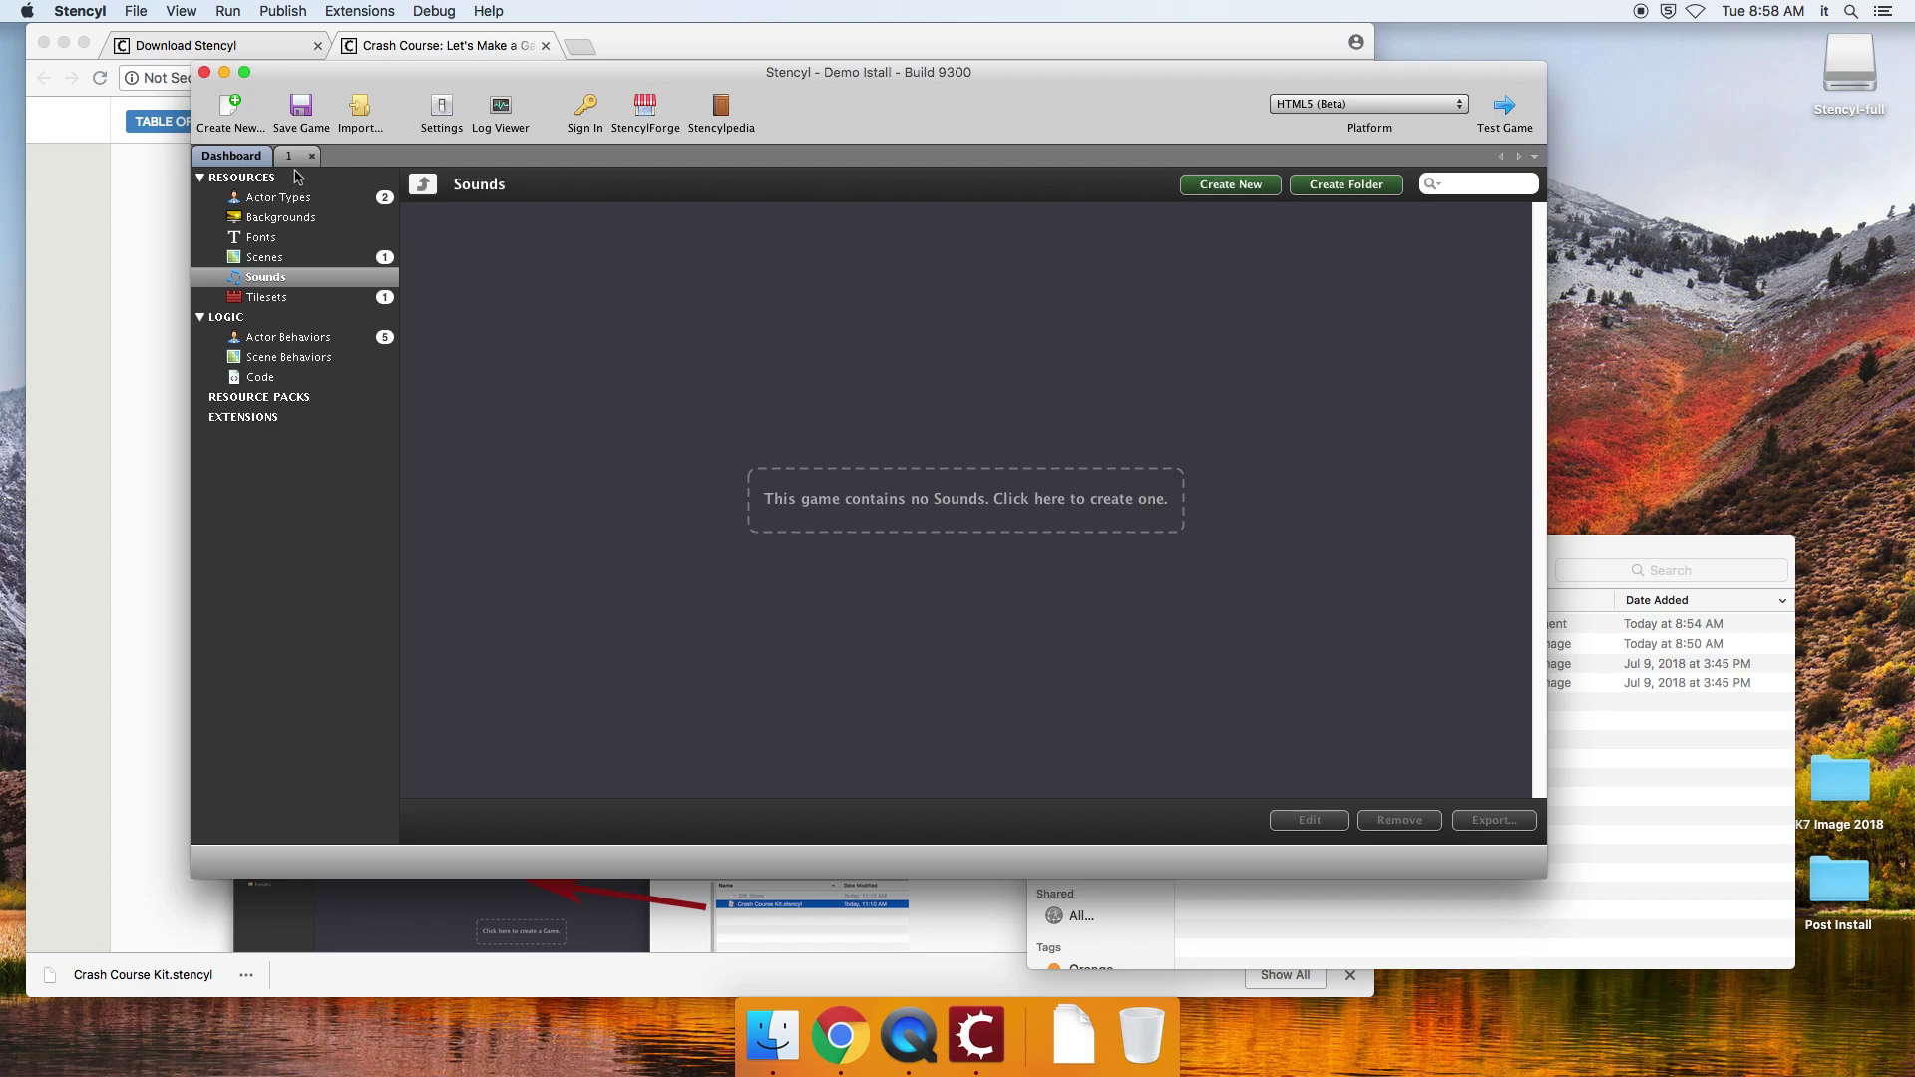
{"action": "left_click", "coordinate": [292, 157]}
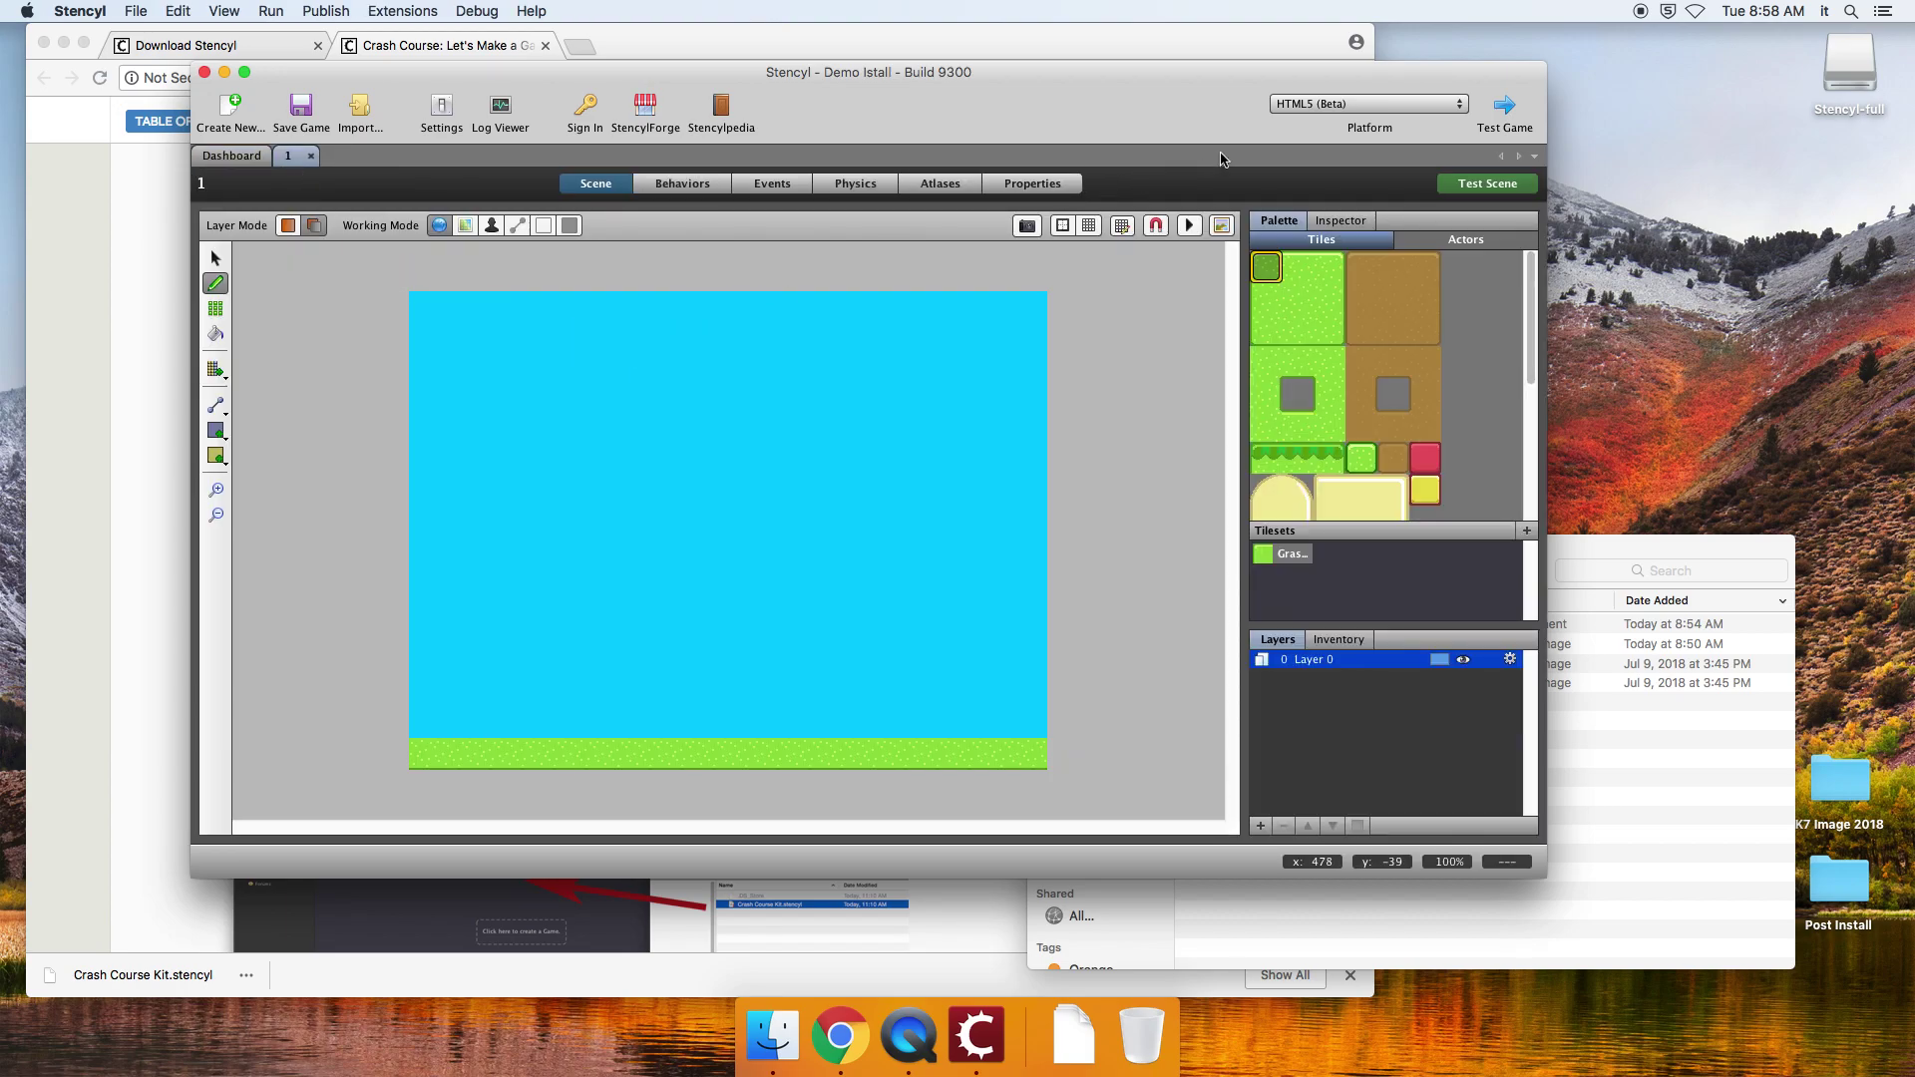
{"action": "left_click", "coordinate": [1484, 183]}
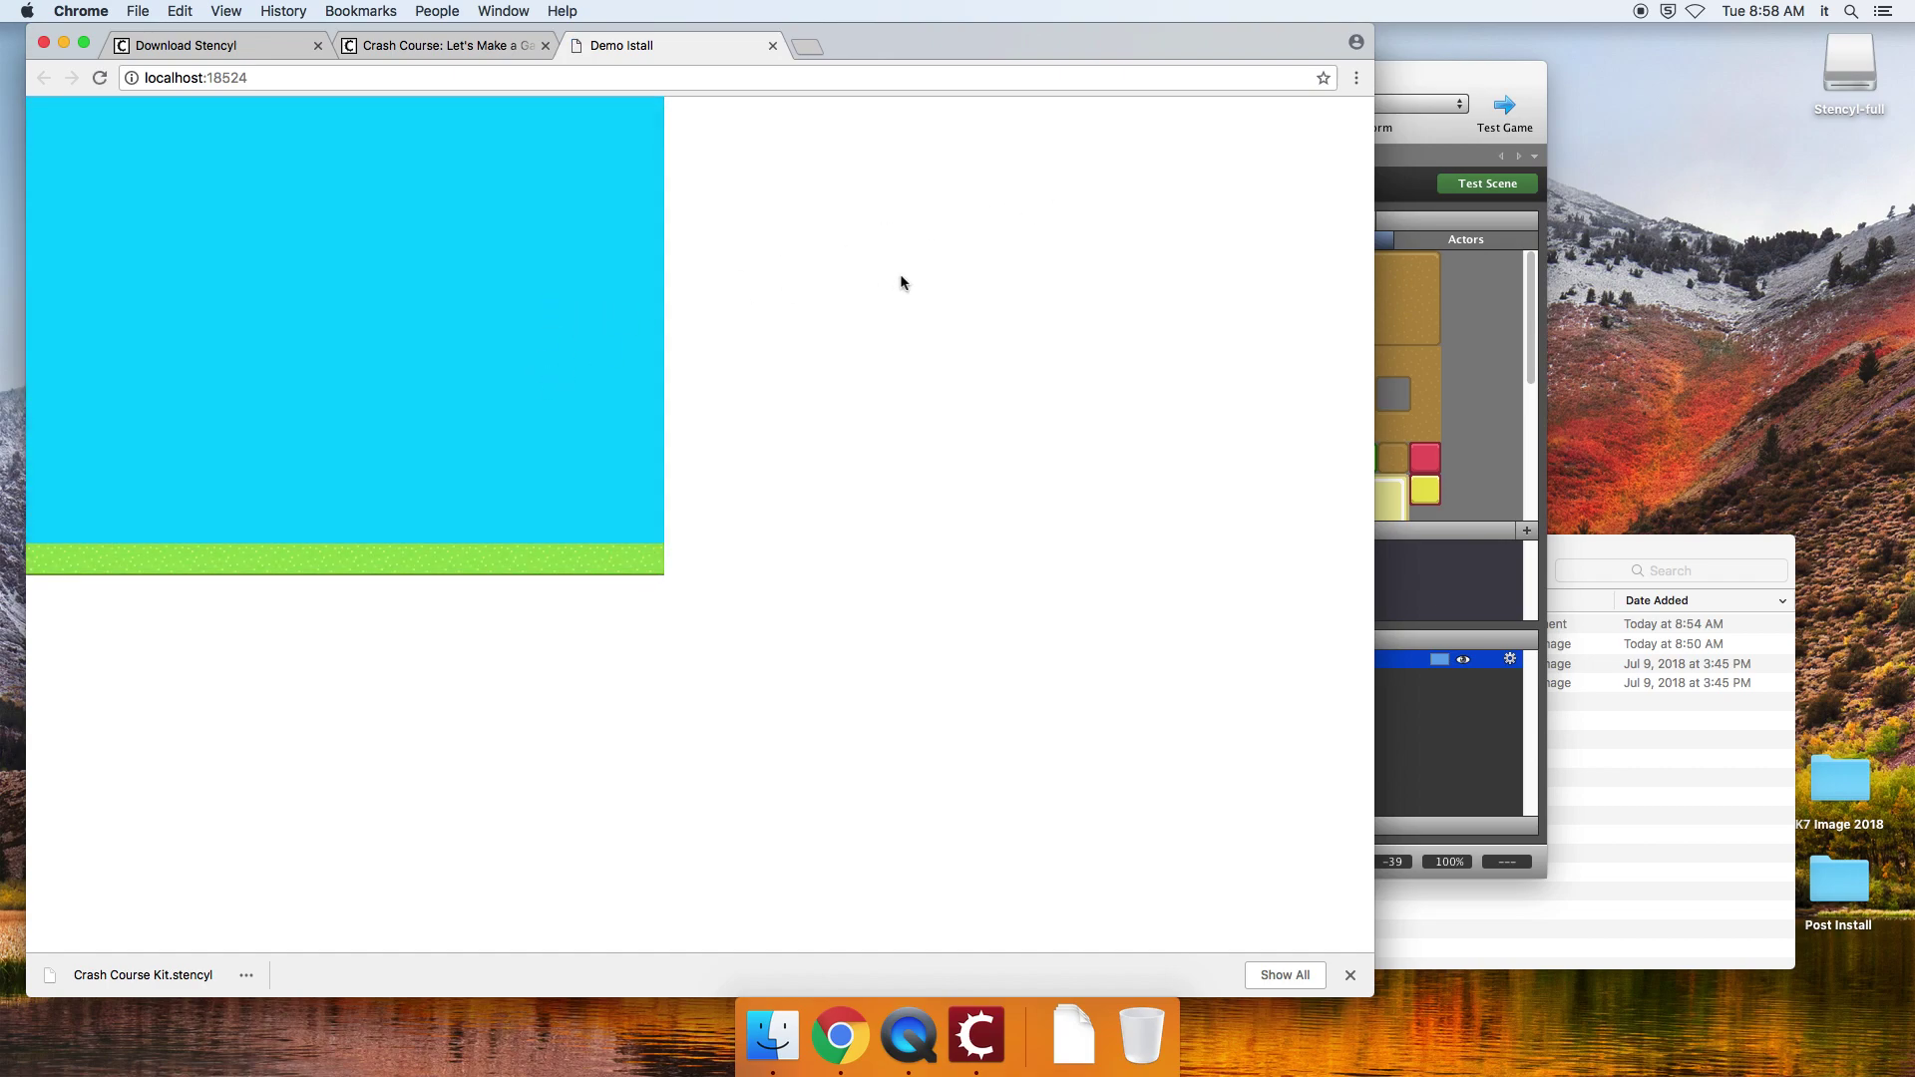
- Return to the Stencyl scene 1 editor after the HTML5 game runs in Chrome
{"action": "left_click", "coordinate": [1387, 86]}
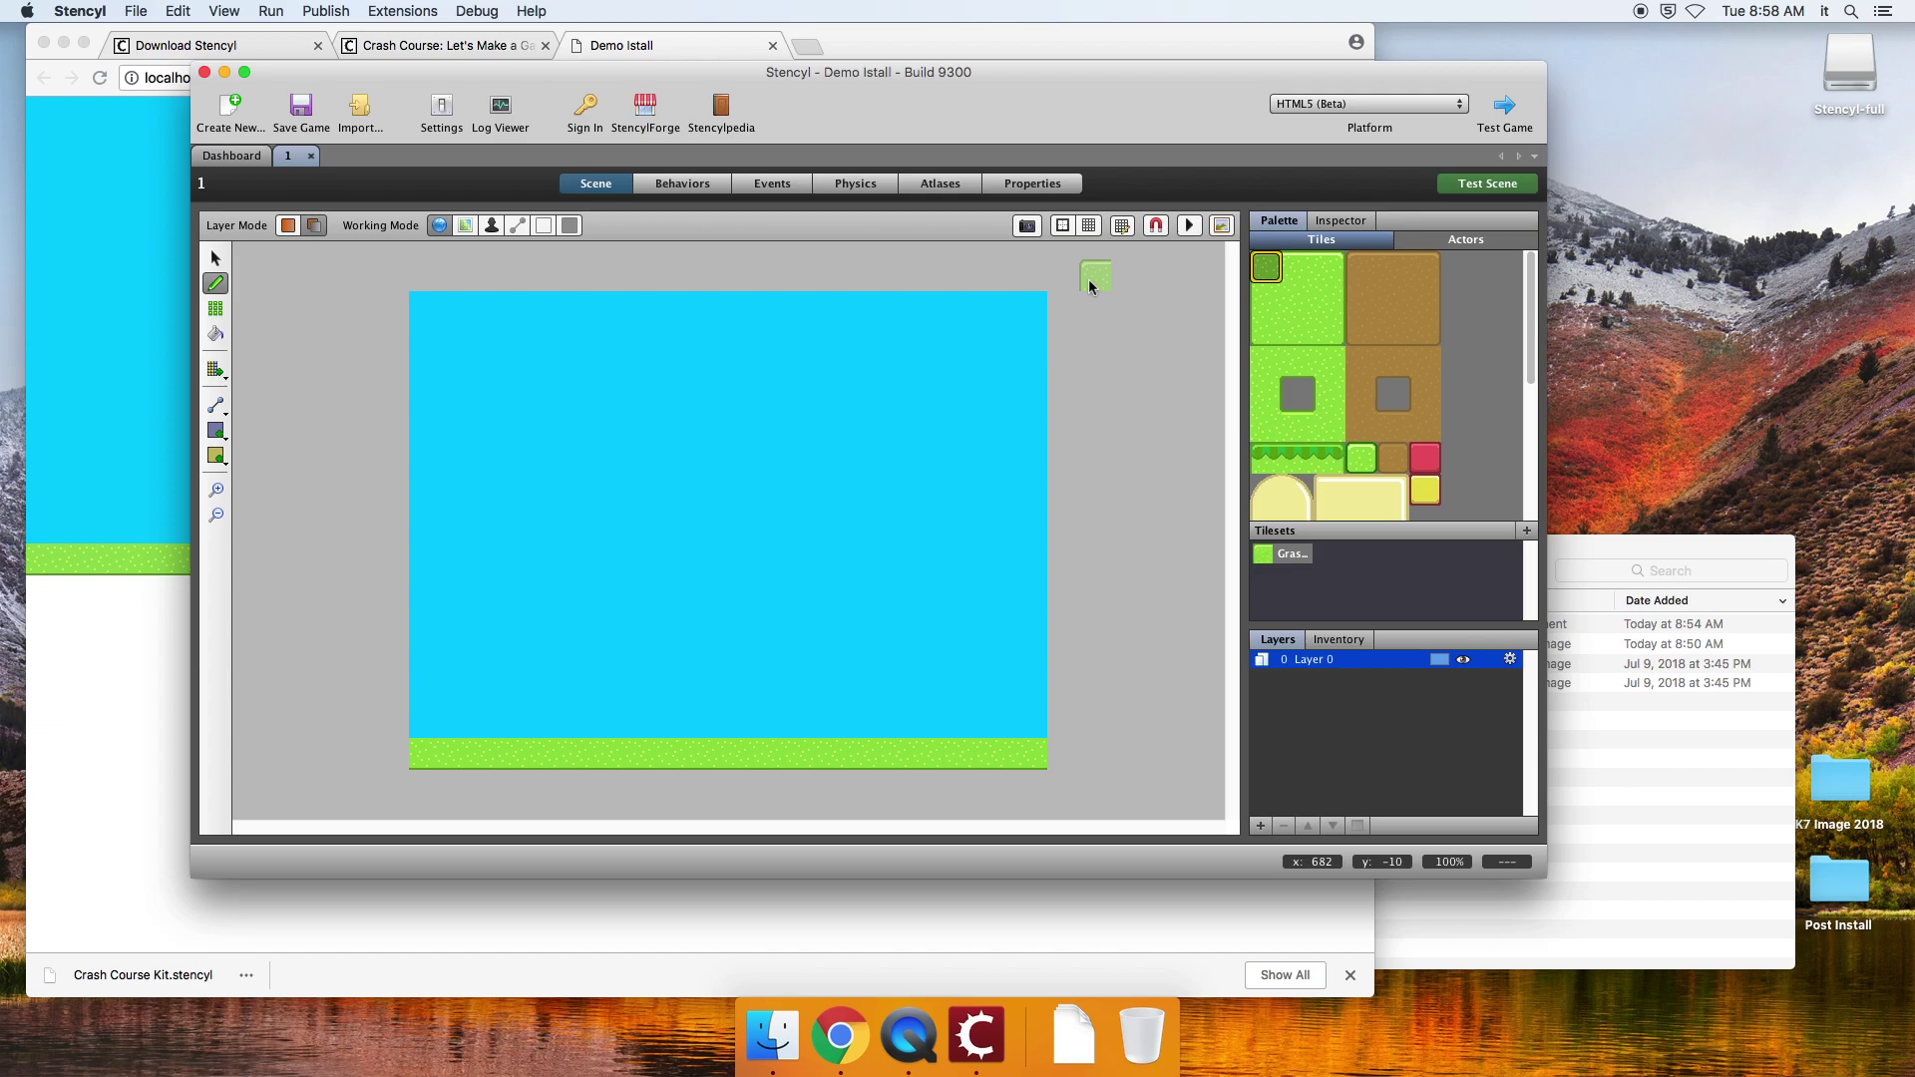
{"action": "left_click_drag", "start_coordinate": [1077, 126], "coordinate": [1155, 195]}
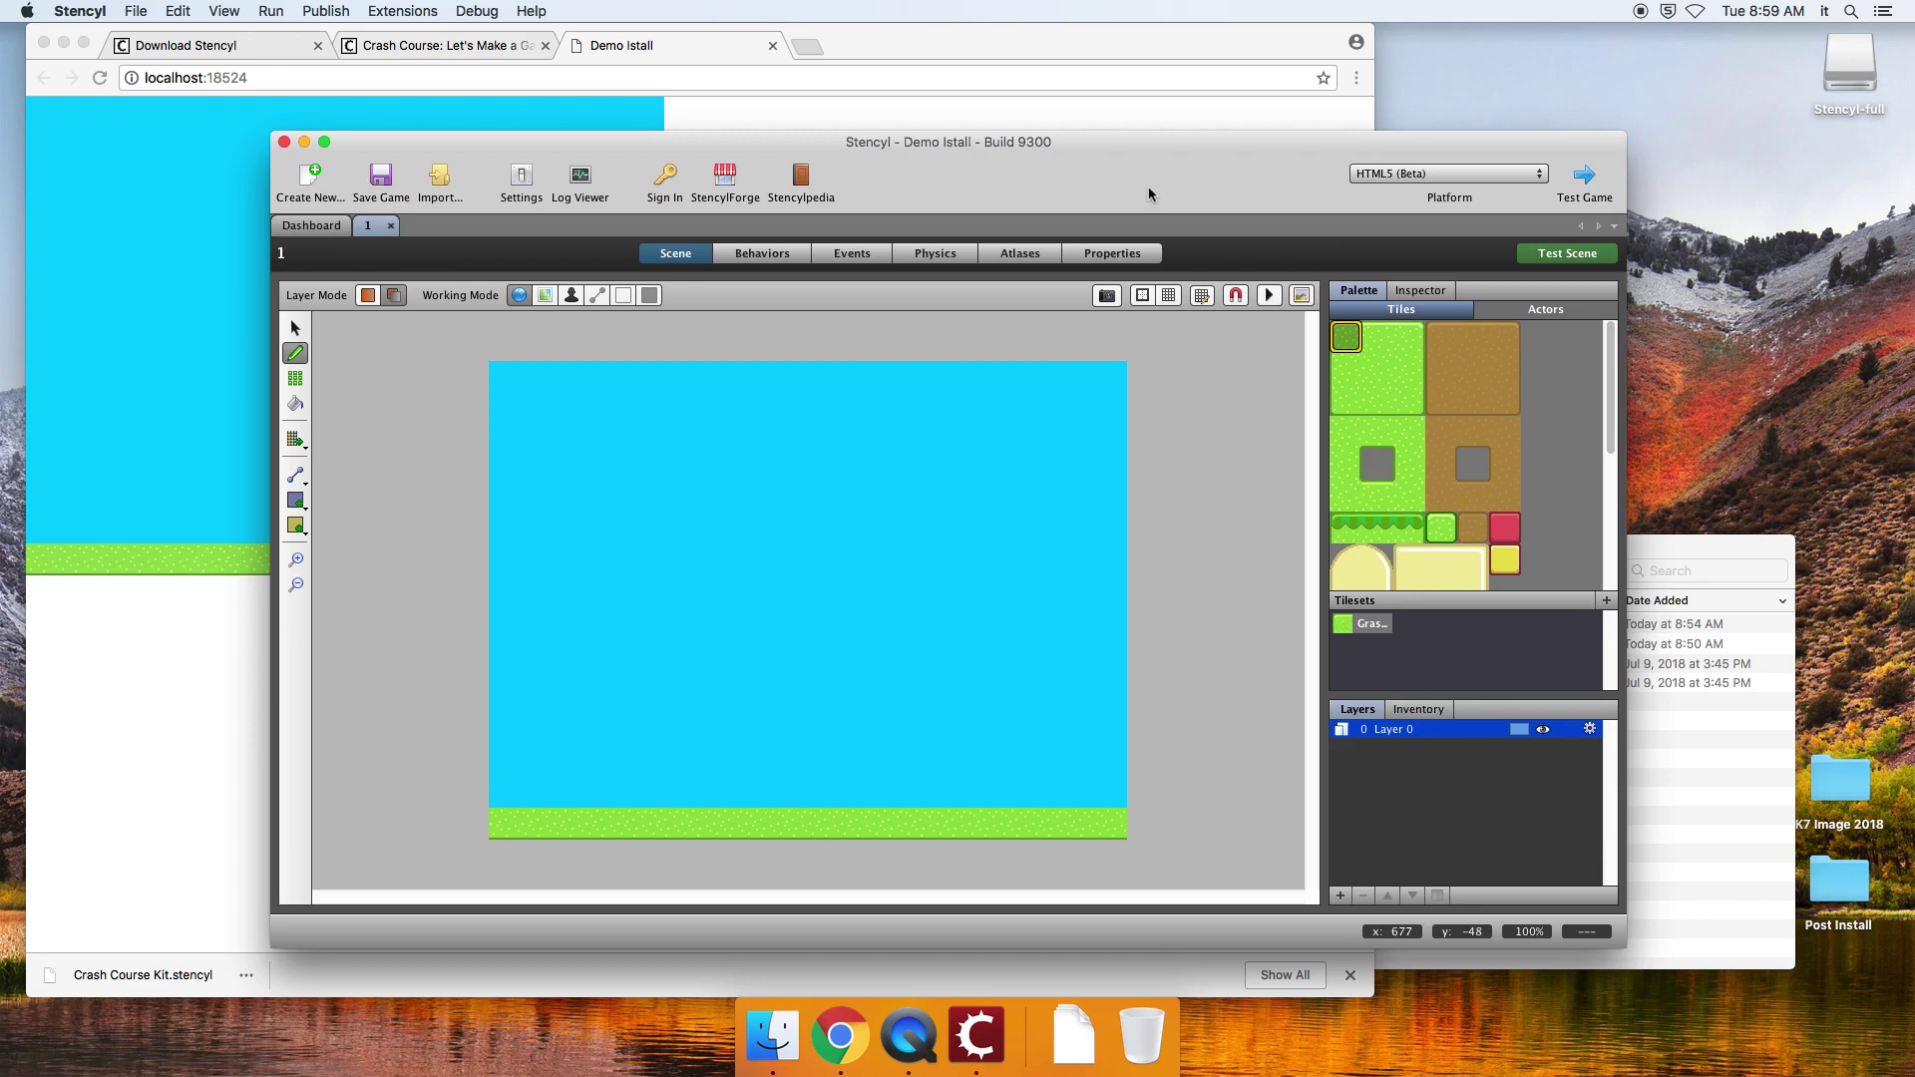